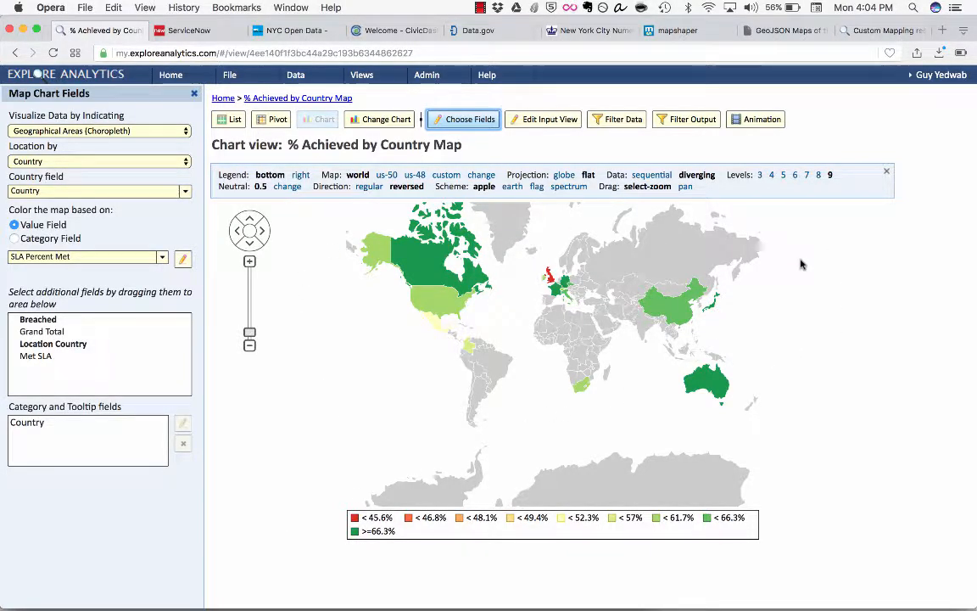
Step: Try the us-50 and us-48 base maps on the country chart and return it to the world map
{"action": "mouse_move", "coordinate": [691, 305]}
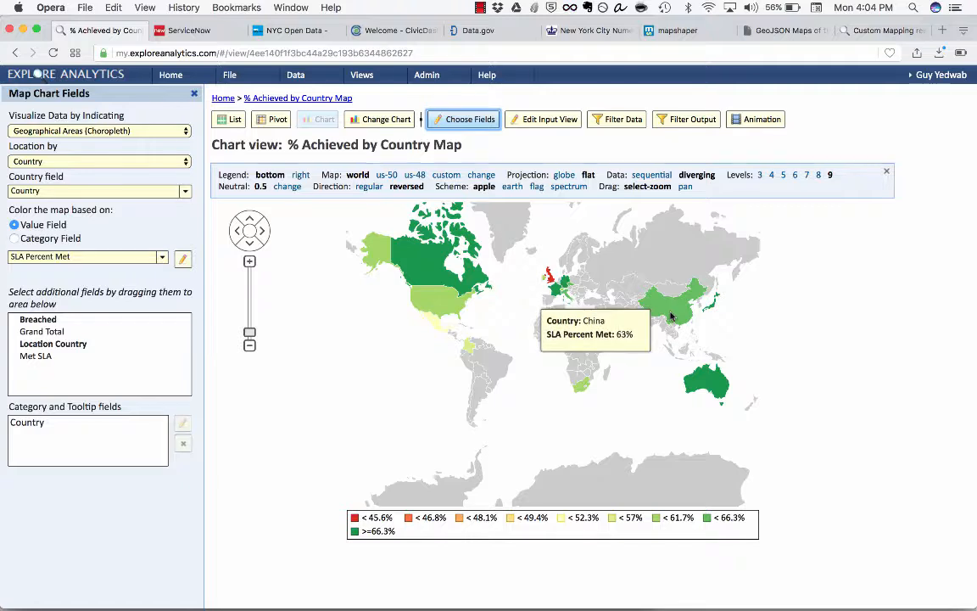
{"action": "mouse_move", "coordinate": [553, 292]}
{"action": "mouse_move", "coordinate": [432, 269]}
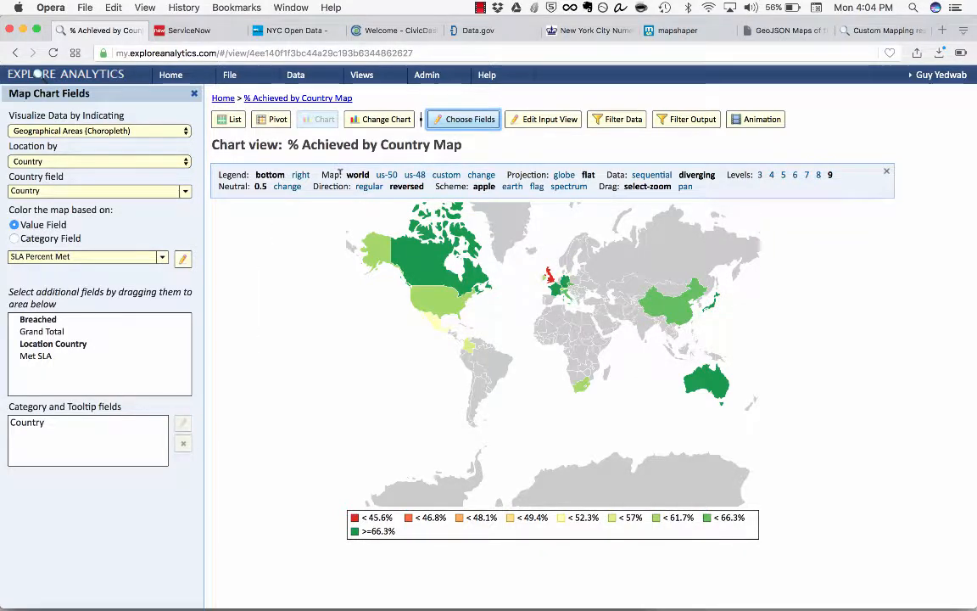
{"action": "left_click", "coordinate": [386, 174]}
{"action": "left_click", "coordinate": [416, 175]}
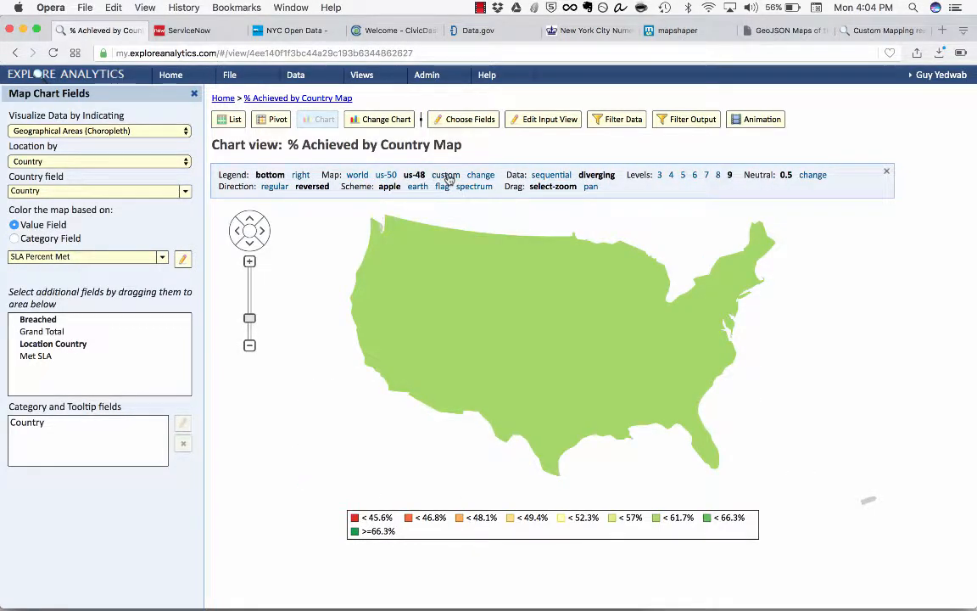
{"action": "left_click", "coordinate": [358, 174]}
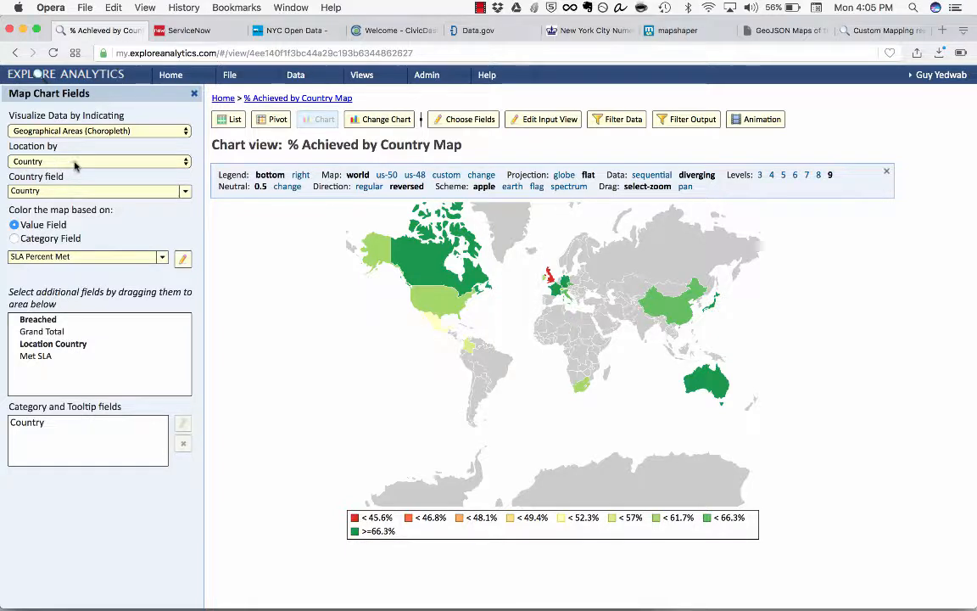
{"action": "left_click", "coordinate": [58, 193]}
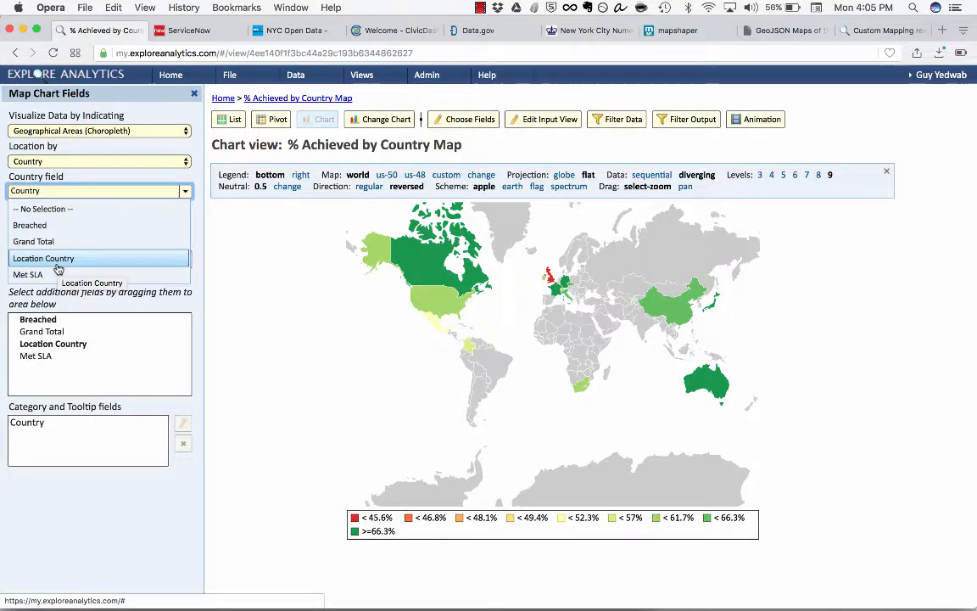
{"action": "left_click", "coordinate": [289, 269]}
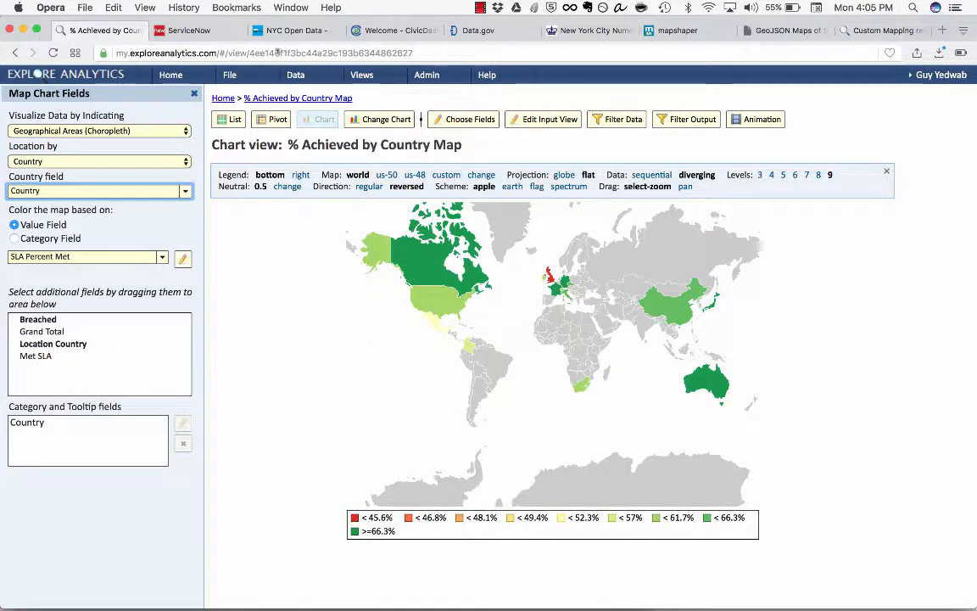
Step: Start a new view using the Explore data source and the NYC Free Public Wifi table
{"action": "left_click", "coordinate": [247, 81]}
{"action": "left_click", "coordinate": [248, 98]}
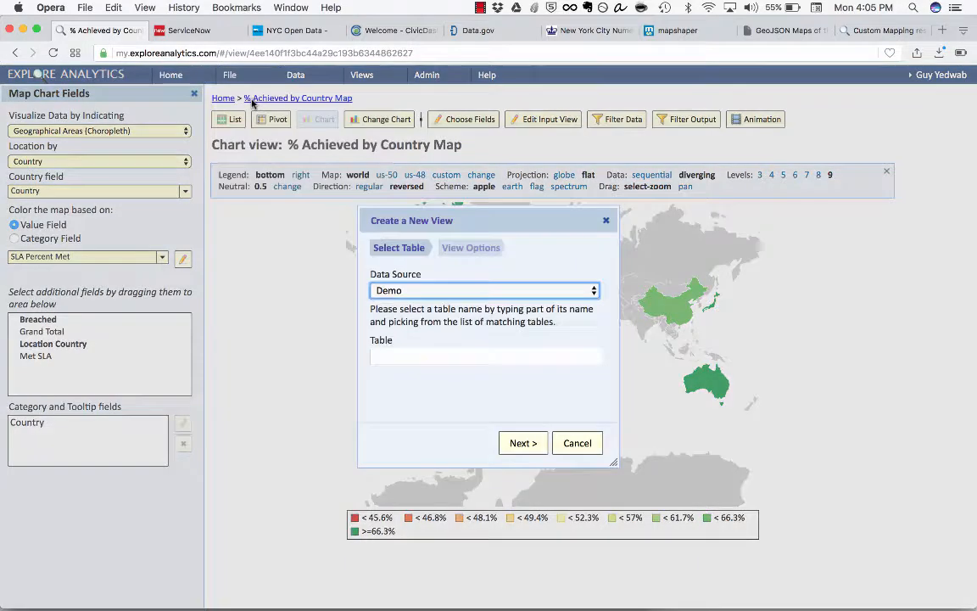
{"action": "left_click", "coordinate": [435, 291]}
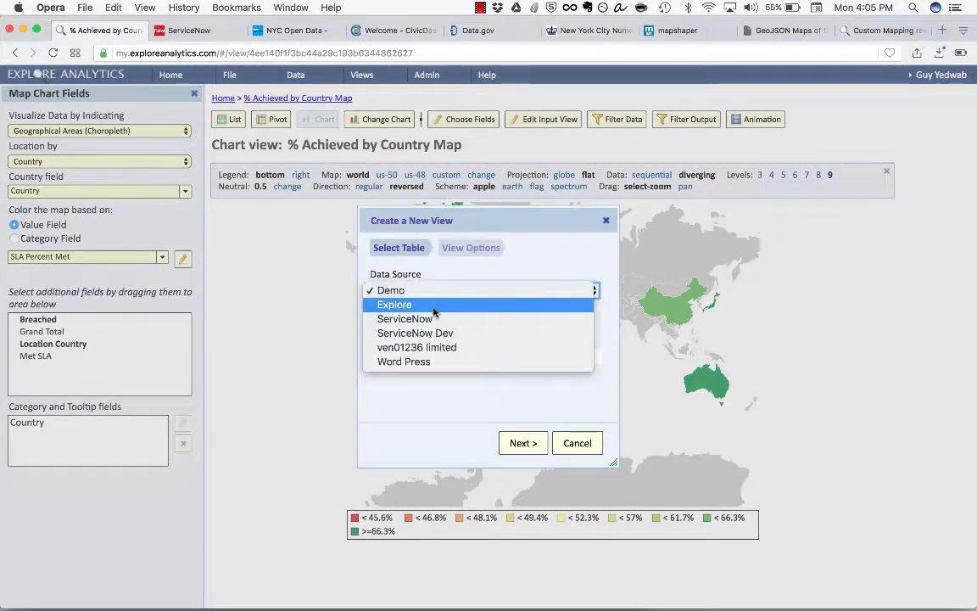
{"action": "left_click", "coordinate": [436, 305]}
{"action": "left_click", "coordinate": [452, 355]}
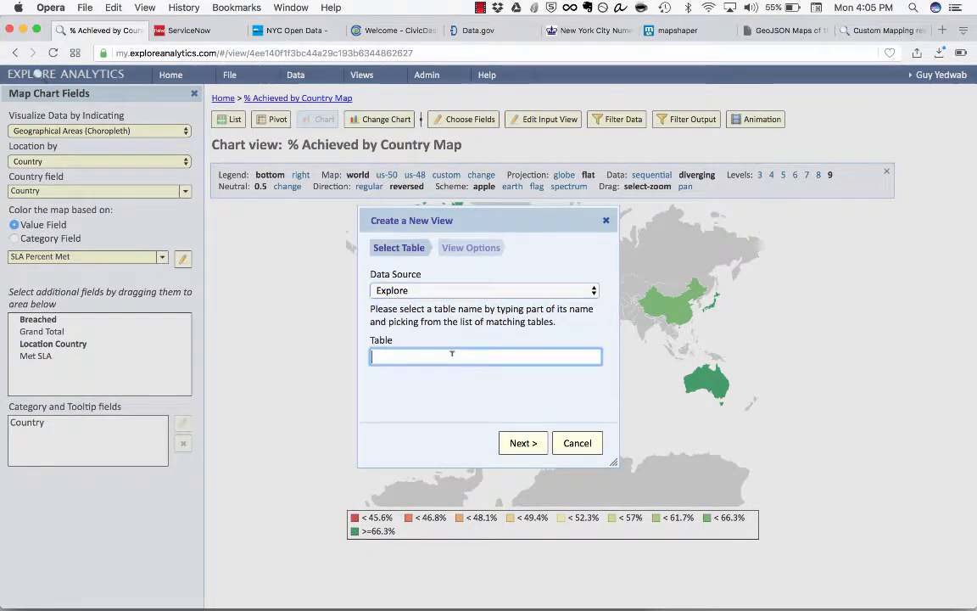
{"action": "type", "text": "wifi"}
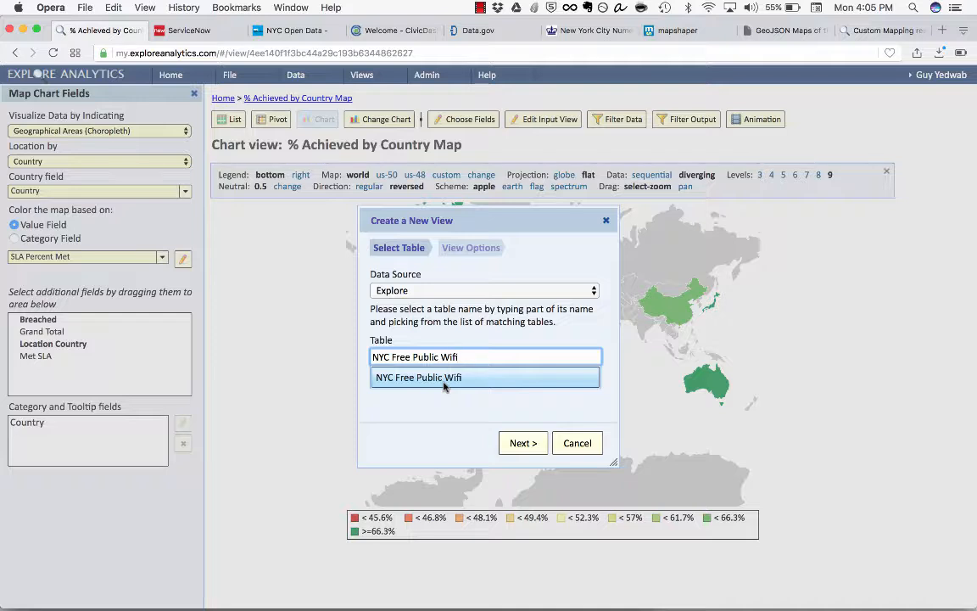
{"action": "left_click", "coordinate": [451, 383]}
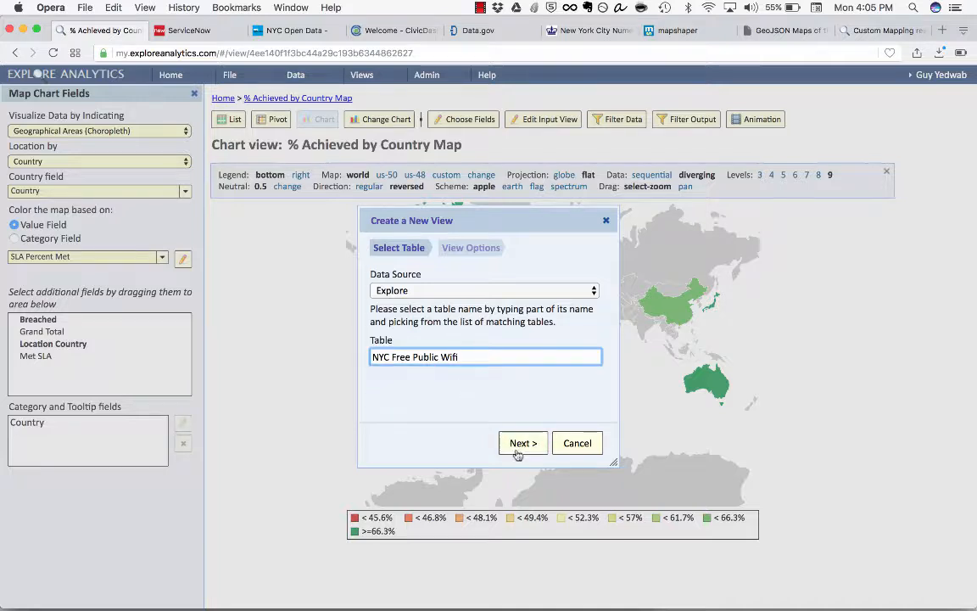
{"action": "left_click", "coordinate": [525, 443]}
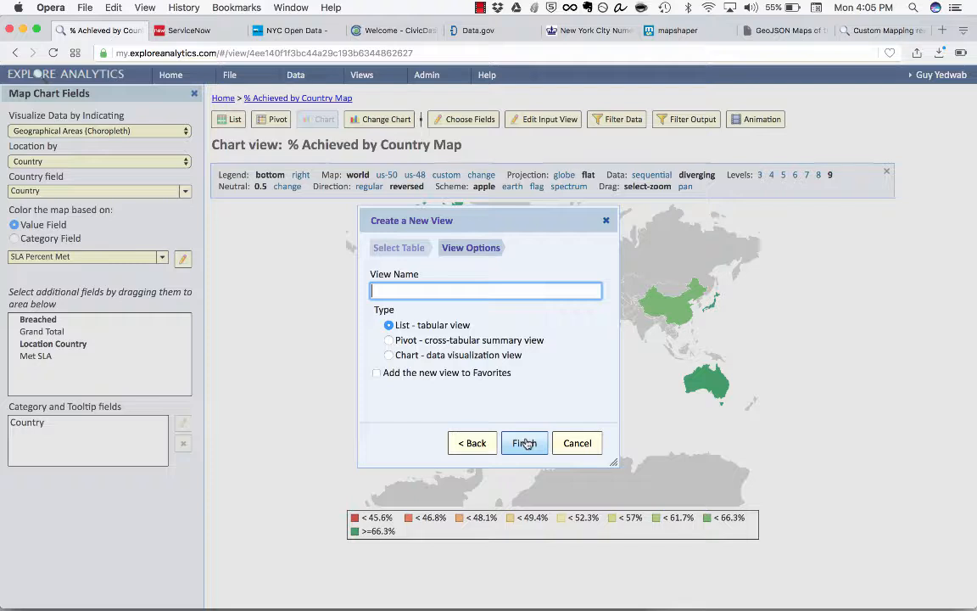
Step: Create the view as a chart named "Map of Free Wifi" and add it to Favorites
{"action": "left_click", "coordinate": [403, 356]}
{"action": "left_click", "coordinate": [408, 291]}
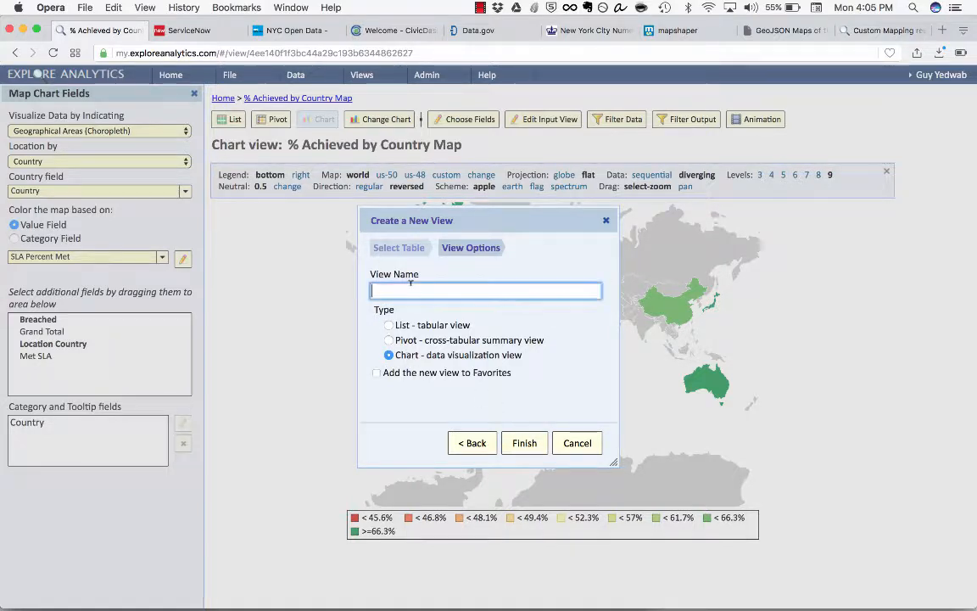
{"action": "type", "text": "Map of Free Wifi"}
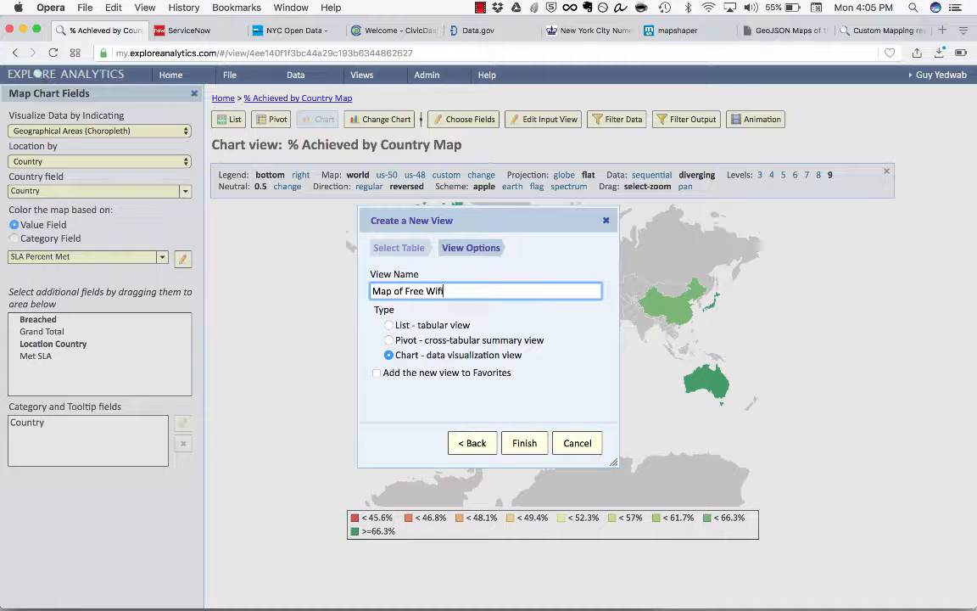
{"action": "left_click", "coordinate": [506, 373]}
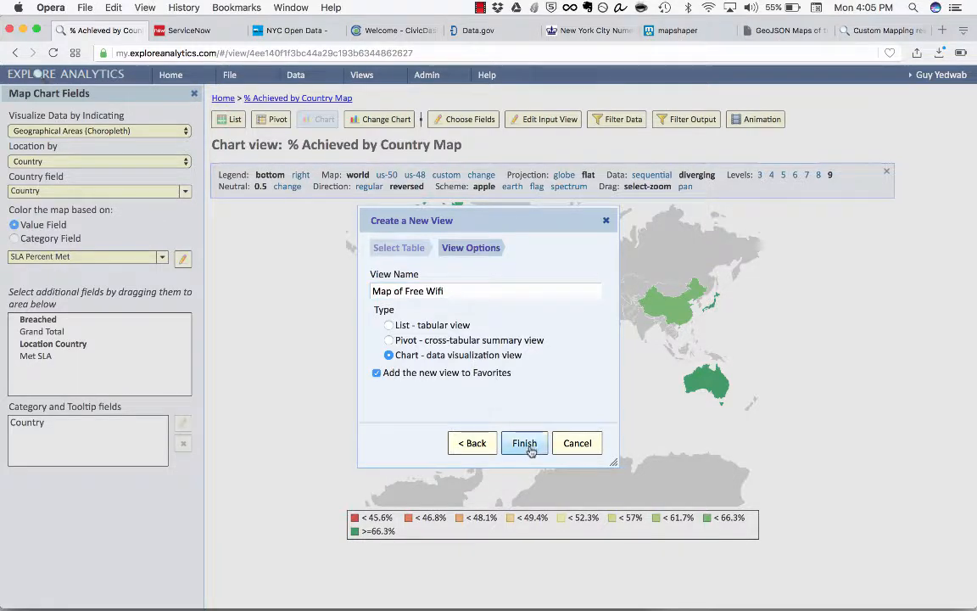
{"action": "left_click", "coordinate": [526, 444]}
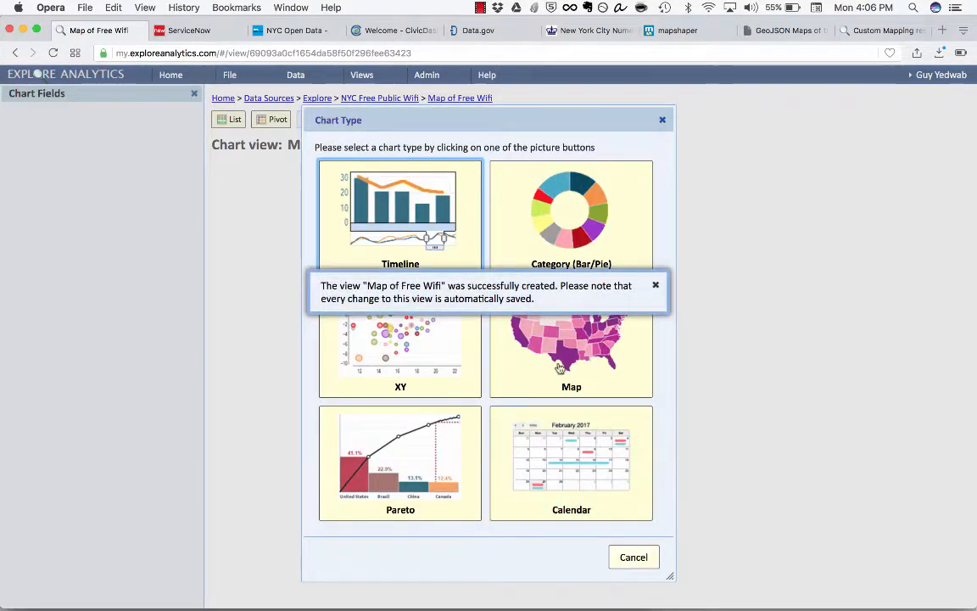
Step: Choose Map as the chart type and keep Geographical Points as the way to visualize the data
{"action": "left_click", "coordinate": [656, 283]}
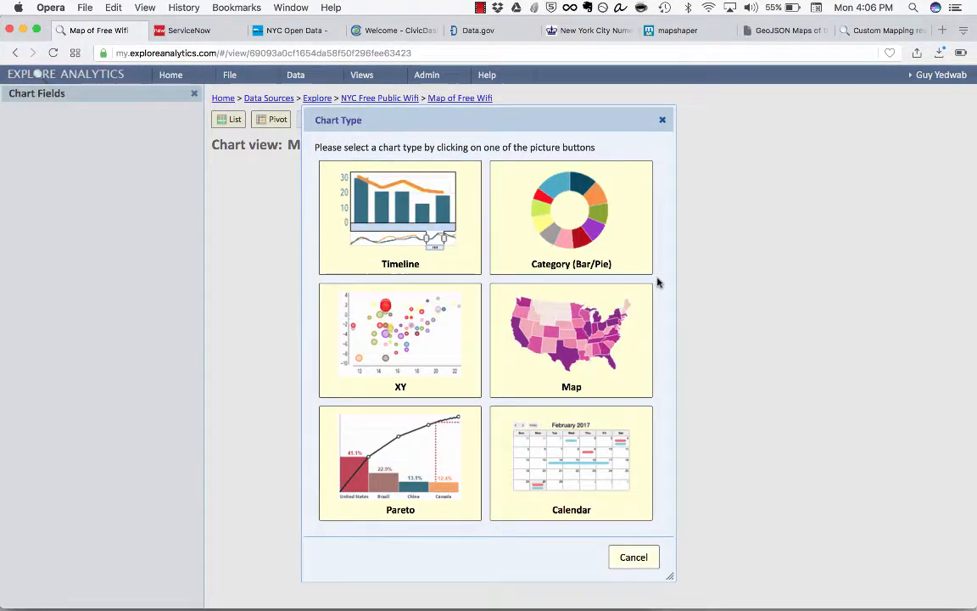
{"action": "left_click", "coordinate": [582, 352]}
{"action": "left_click", "coordinate": [572, 376]}
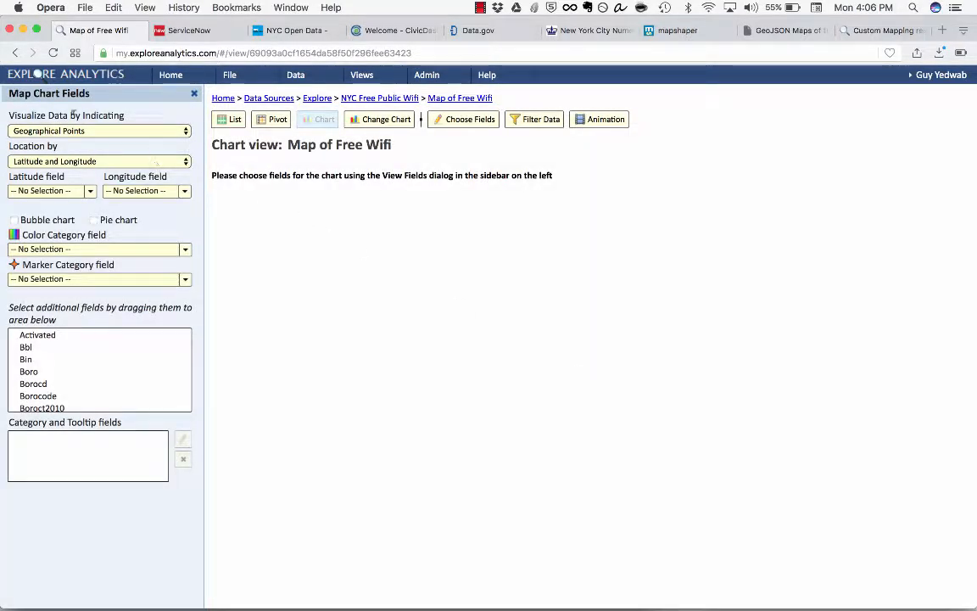
{"action": "left_click", "coordinate": [26, 133]}
{"action": "left_click", "coordinate": [26, 131]}
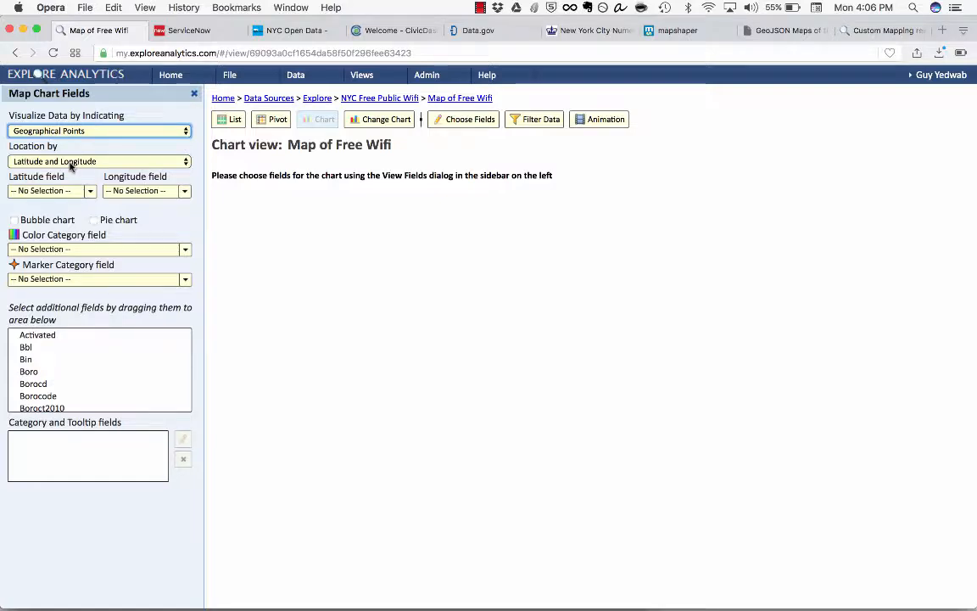
Step: Plot the wifi locations using Lat as the latitude field and Lon as the longitude field
{"action": "left_click", "coordinate": [68, 189]}
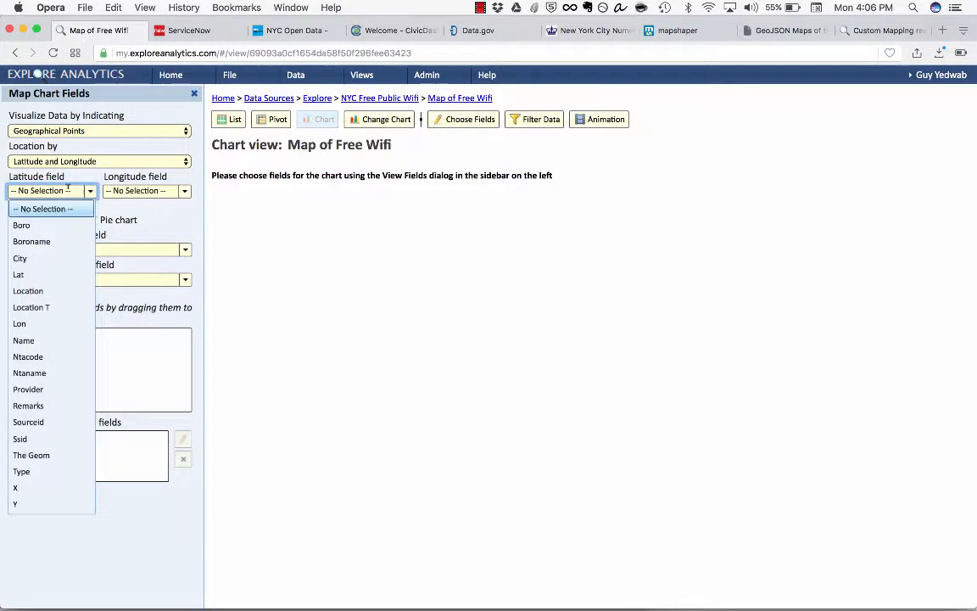
{"action": "left_click", "coordinate": [76, 281]}
{"action": "left_click", "coordinate": [140, 191]}
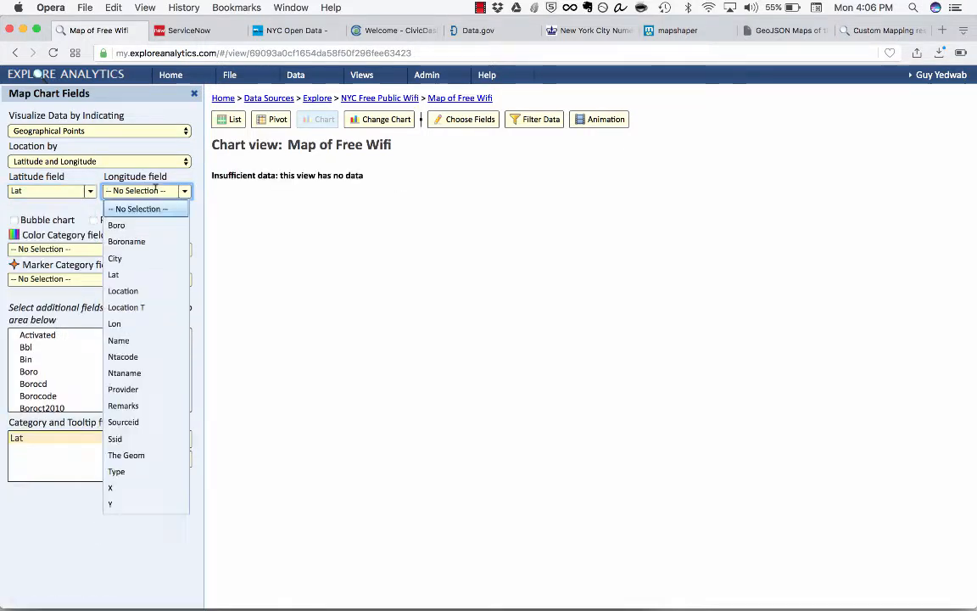
{"action": "left_click", "coordinate": [134, 324]}
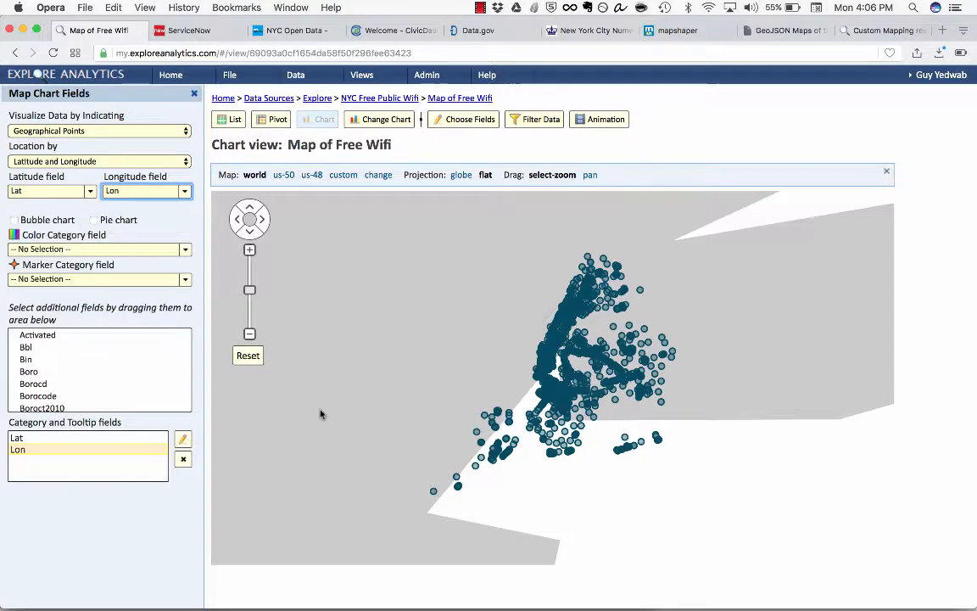
{"action": "mouse_move", "coordinate": [459, 488]}
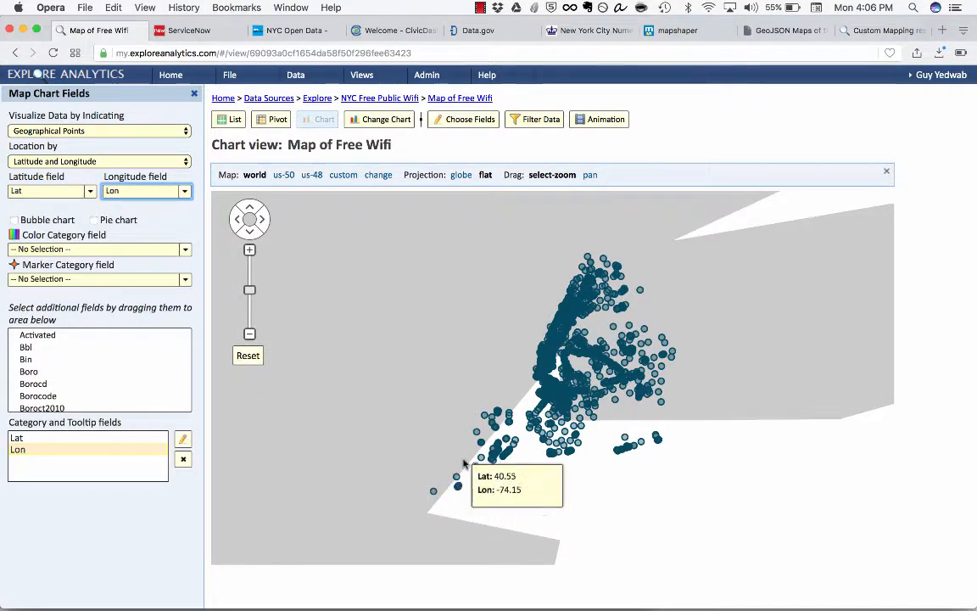
{"action": "mouse_move", "coordinate": [606, 292]}
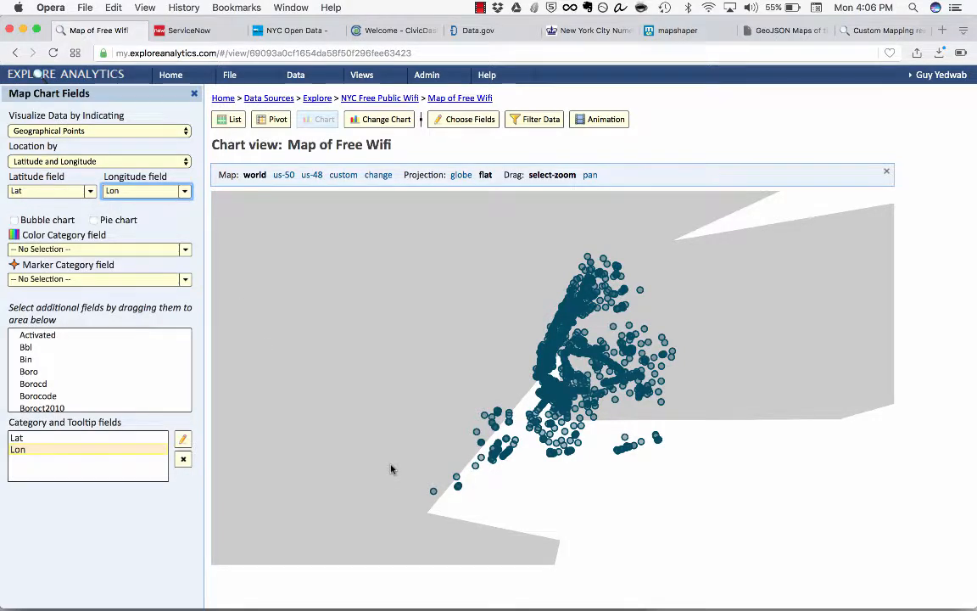
Step: Open the geographical maps manager from the chart's custom map setting
{"action": "left_click", "coordinate": [324, 191]}
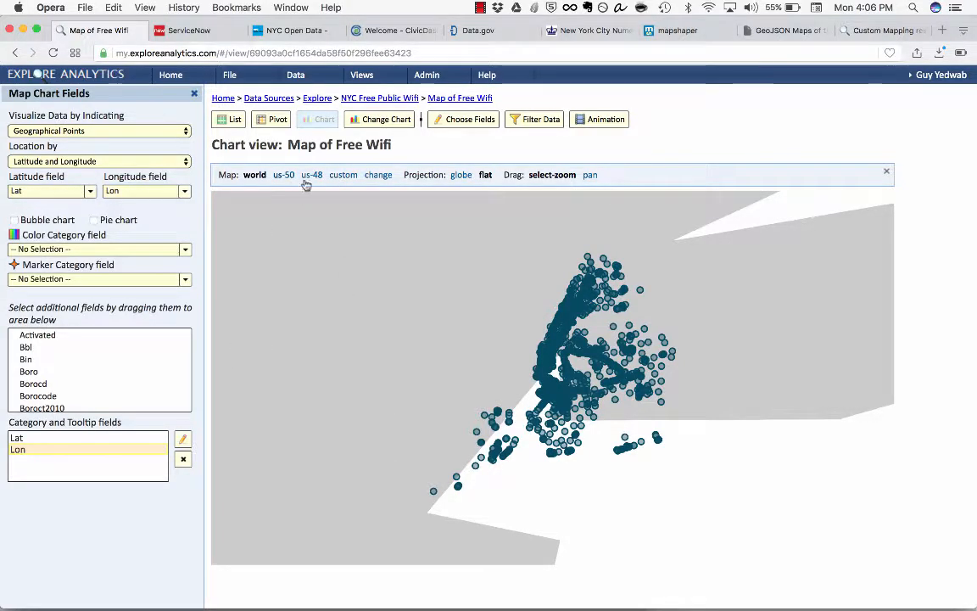
{"action": "left_click", "coordinate": [339, 182]}
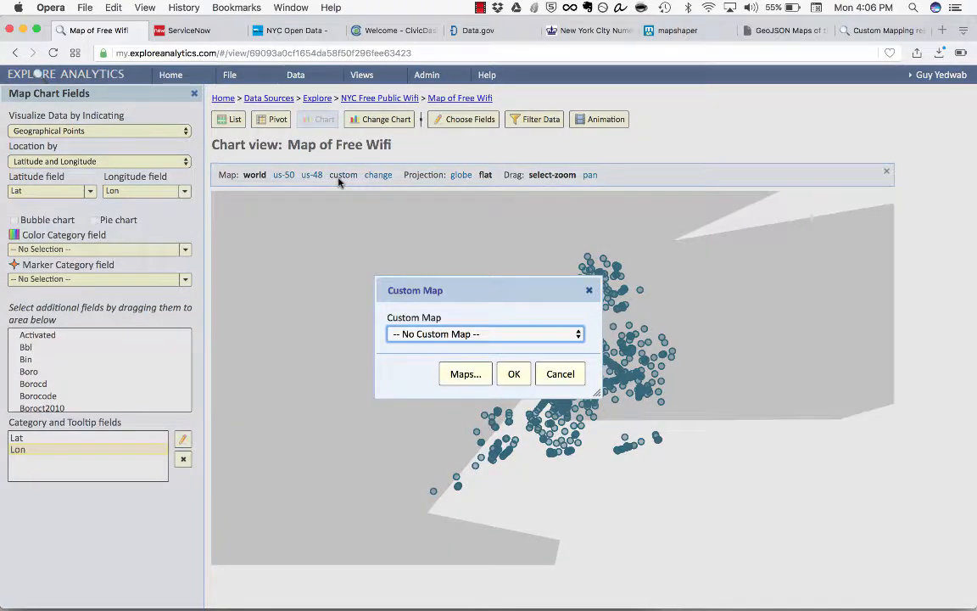
{"action": "left_click", "coordinate": [504, 333]}
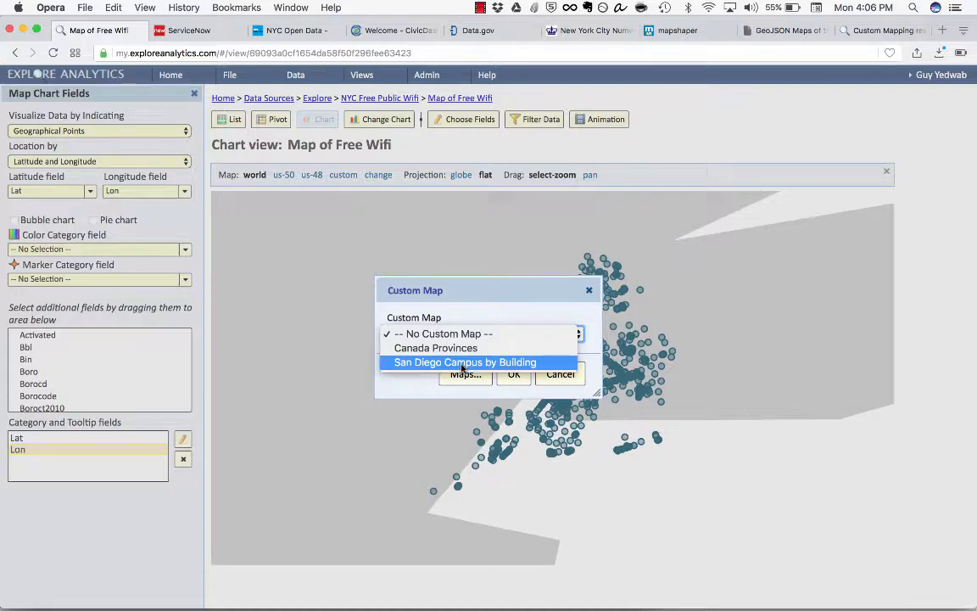
{"action": "left_click", "coordinate": [517, 294]}
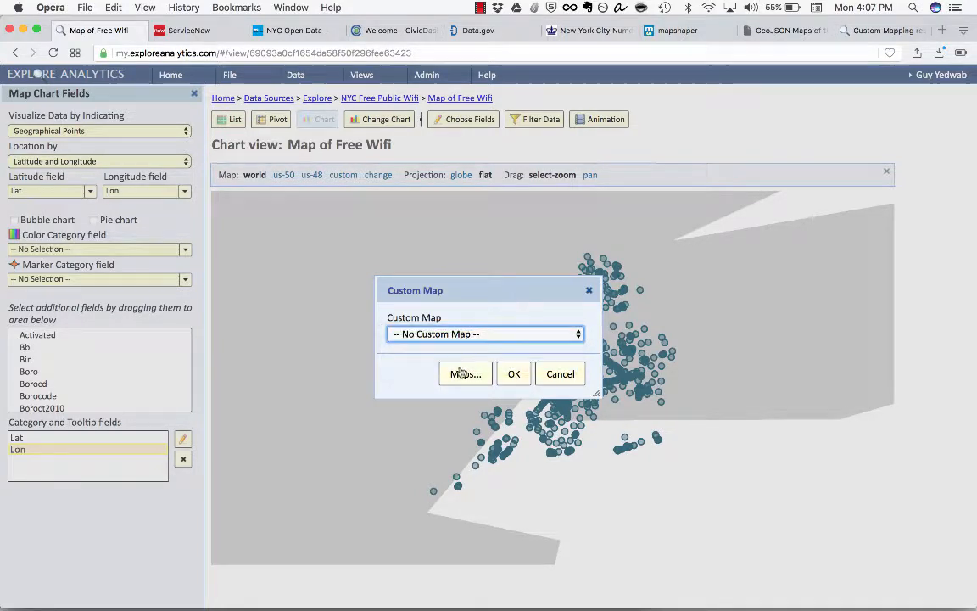
{"action": "left_click", "coordinate": [460, 374]}
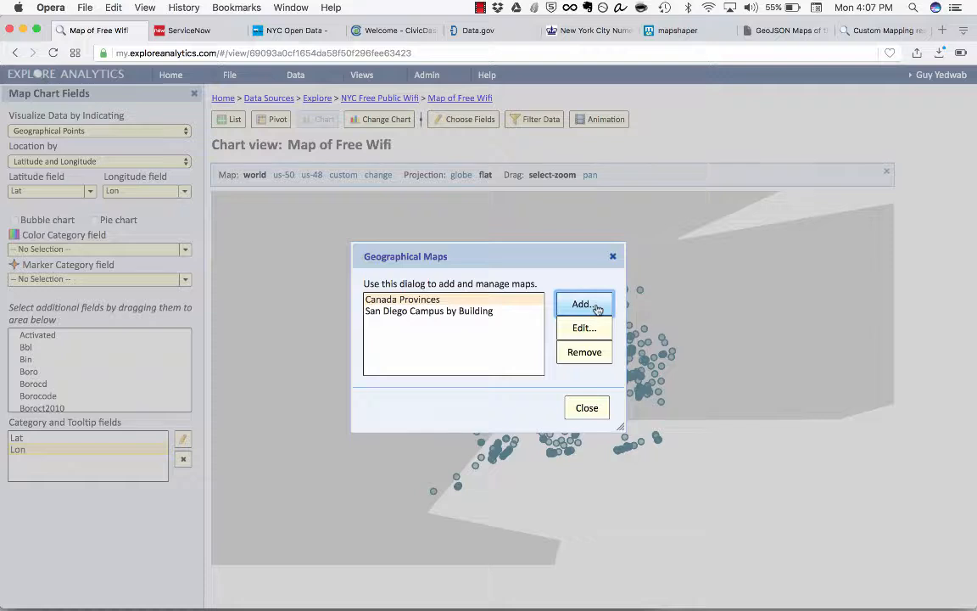
Step: Upload boroughs.geojson from the New York City folder as a new custom map file
{"action": "left_click", "coordinate": [596, 307]}
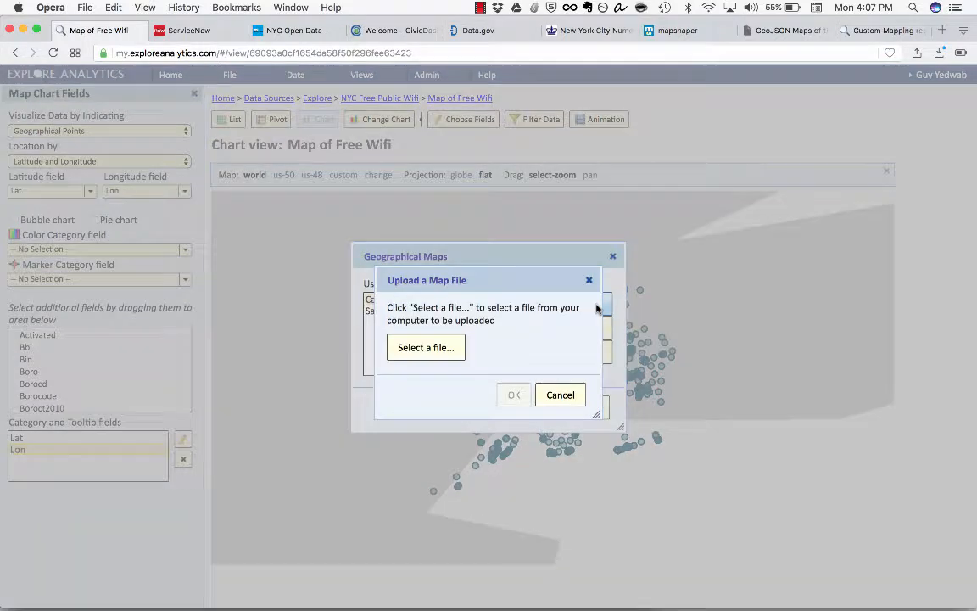
{"action": "left_click", "coordinate": [435, 349]}
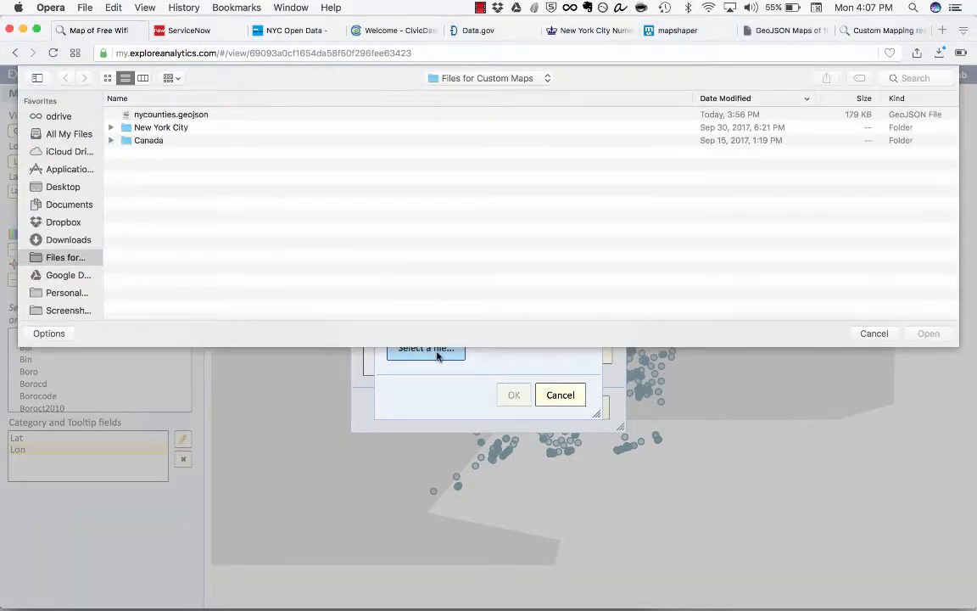
{"action": "double_click", "coordinate": [168, 129]}
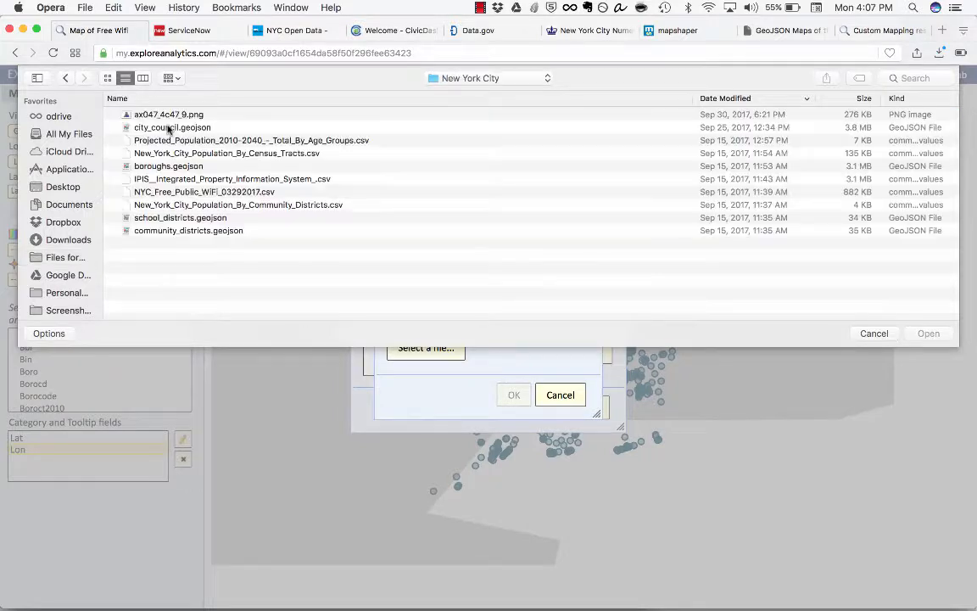
{"action": "left_click", "coordinate": [190, 167]}
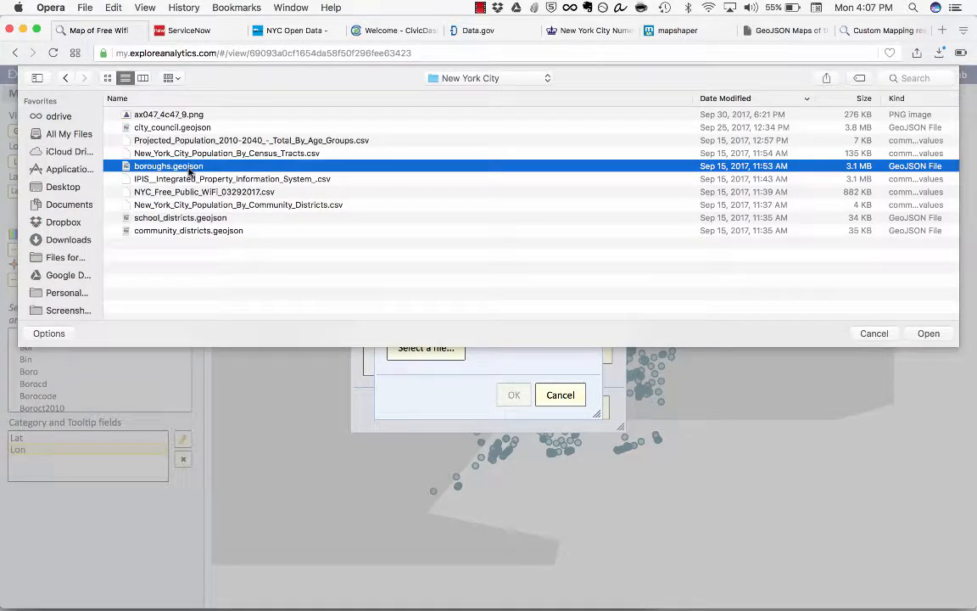
{"action": "double_click", "coordinate": [191, 168]}
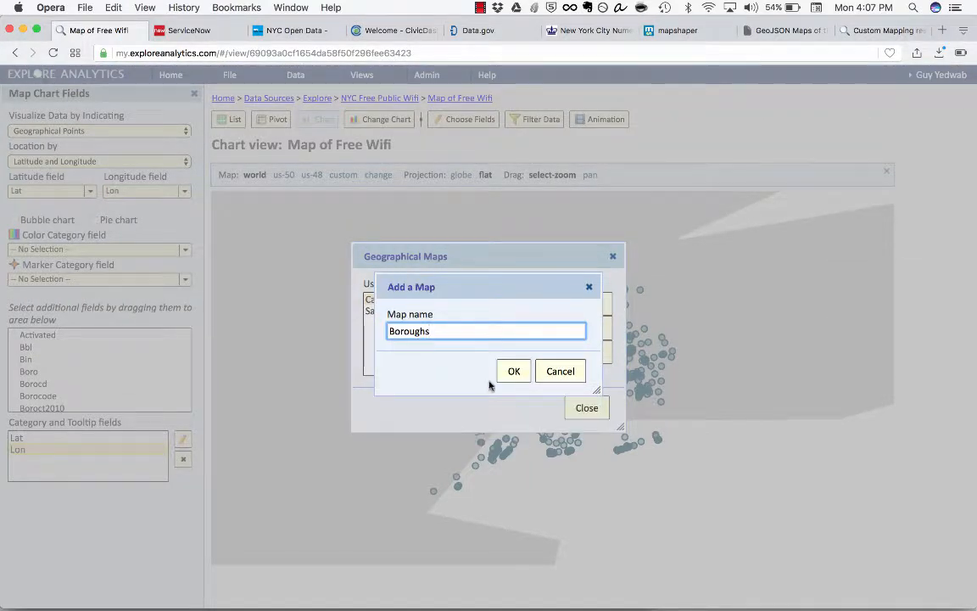
Step: Name the uploaded map "NY Boroughs" and add it to the geographical maps
{"action": "key", "text": "super+Left"}
{"action": "type", "text": "NY"}
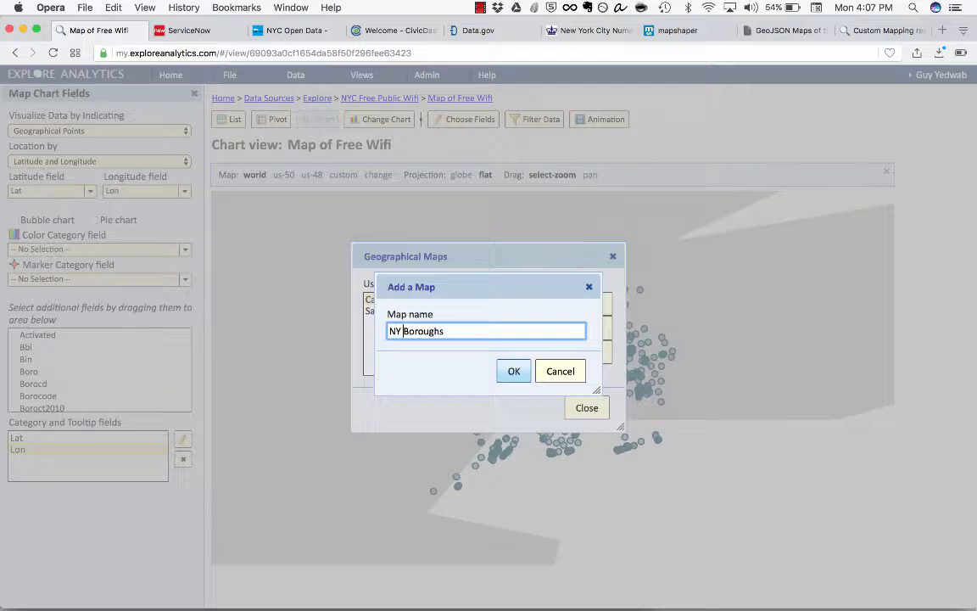
{"action": "left_click", "coordinate": [514, 370]}
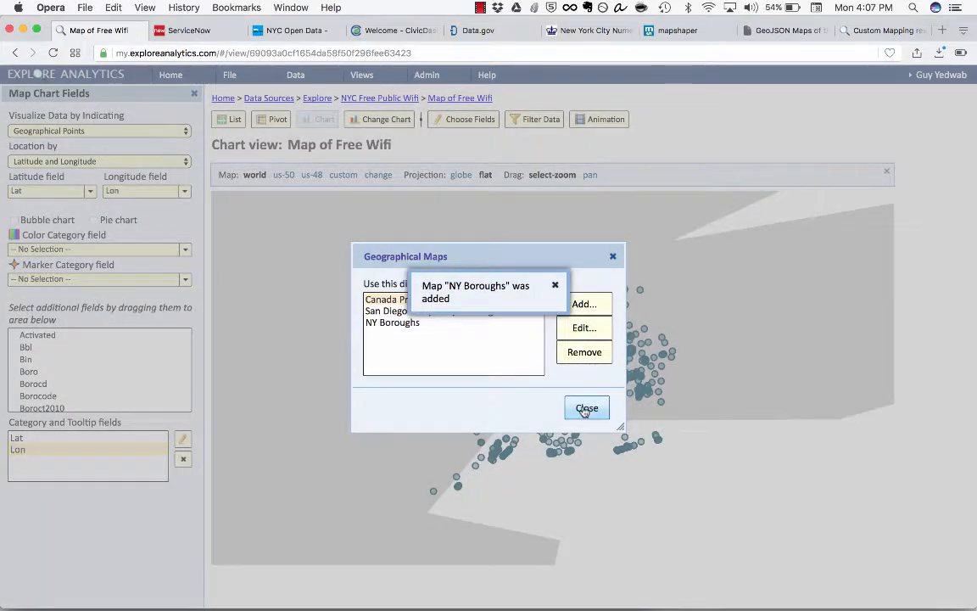
Step: Close the geographical maps manager and apply the NY Boroughs custom map to the wifi chart
{"action": "left_click", "coordinate": [584, 410]}
{"action": "left_click", "coordinate": [522, 370]}
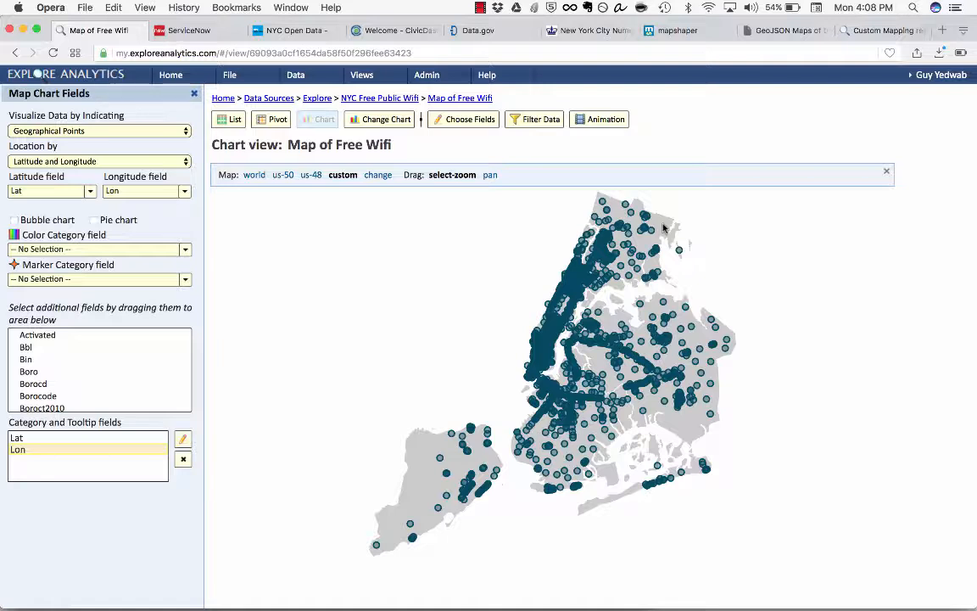
Step: Visualize the data as Geographical Areas (Choropleth) and set the location type to Custom
{"action": "mouse_move", "coordinate": [571, 286]}
{"action": "left_click", "coordinate": [54, 162]}
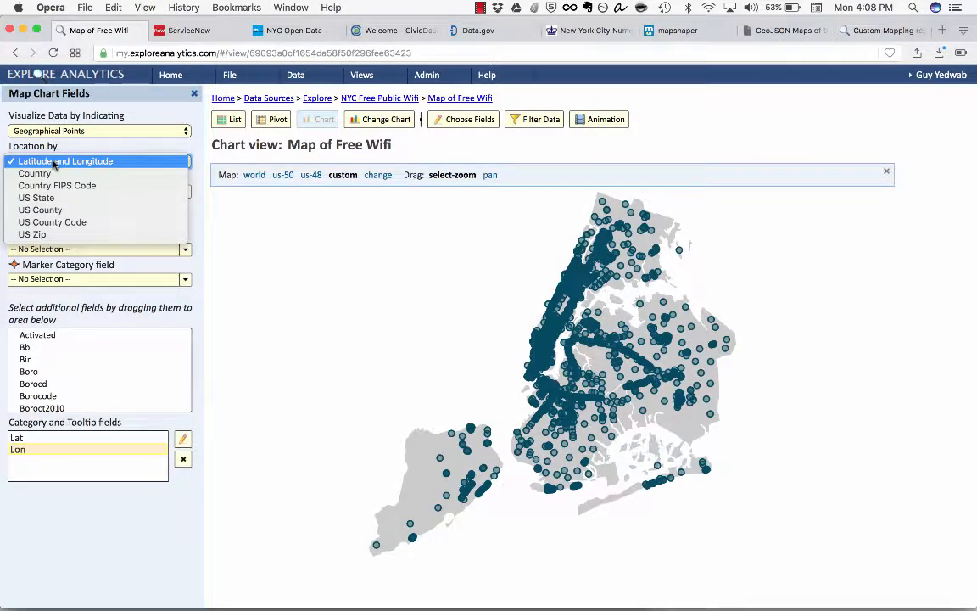
{"action": "left_click", "coordinate": [54, 162]}
{"action": "left_click", "coordinate": [76, 132]}
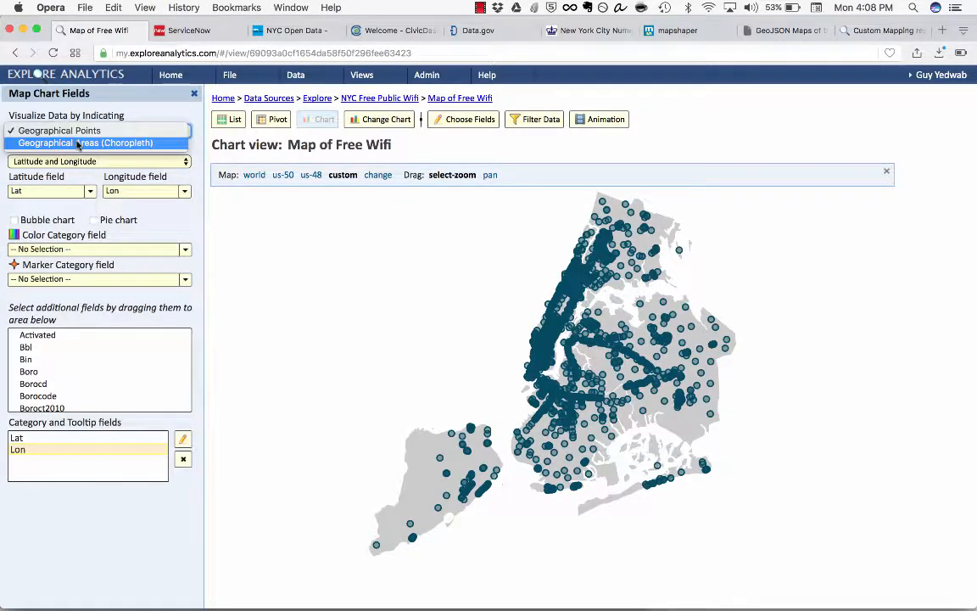
{"action": "left_click", "coordinate": [78, 144]}
{"action": "left_click", "coordinate": [66, 161]}
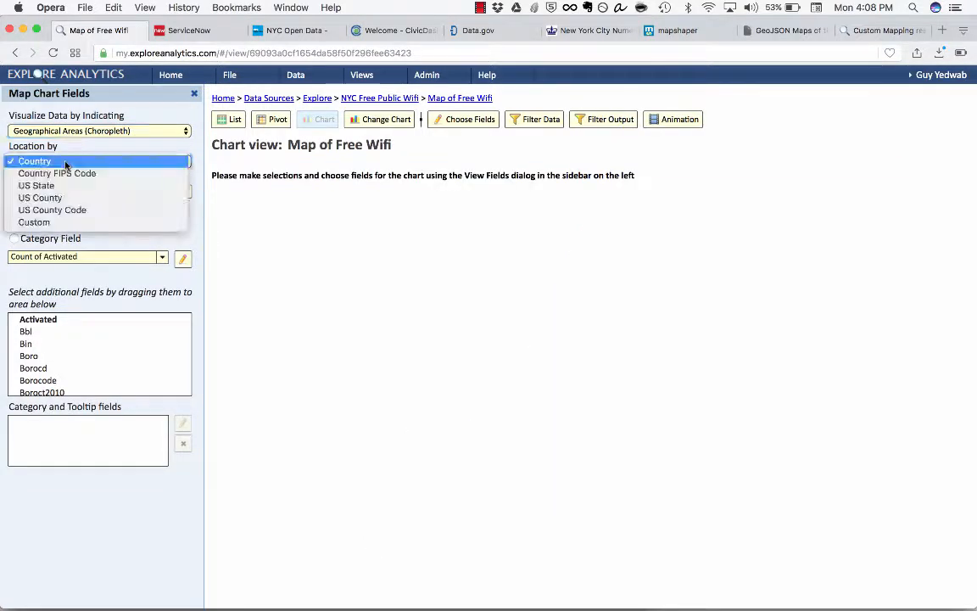
{"action": "left_click", "coordinate": [47, 223]}
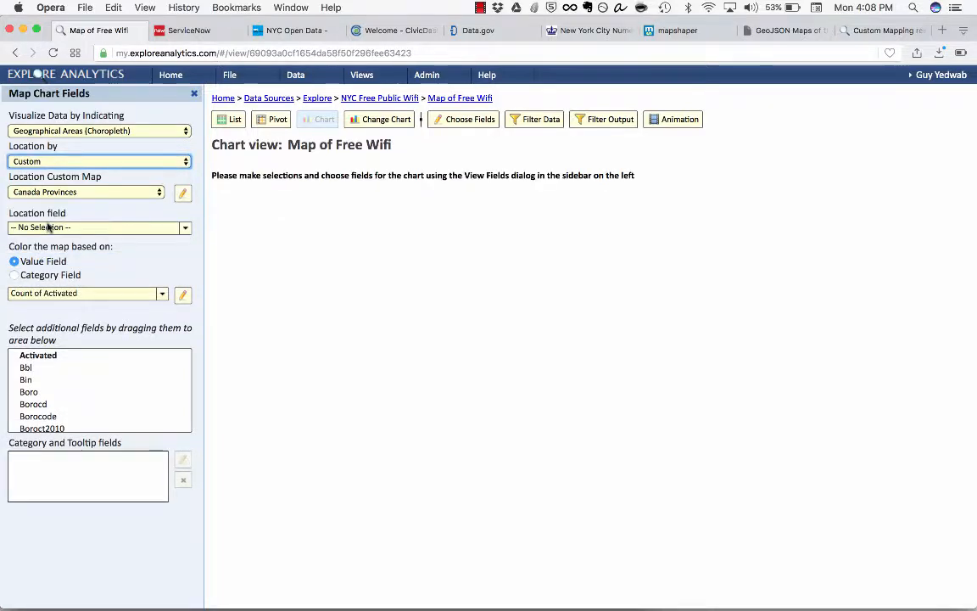
Step: Upload city_council.geojson from the New York City folder as a new location map file
{"action": "left_click", "coordinate": [90, 192]}
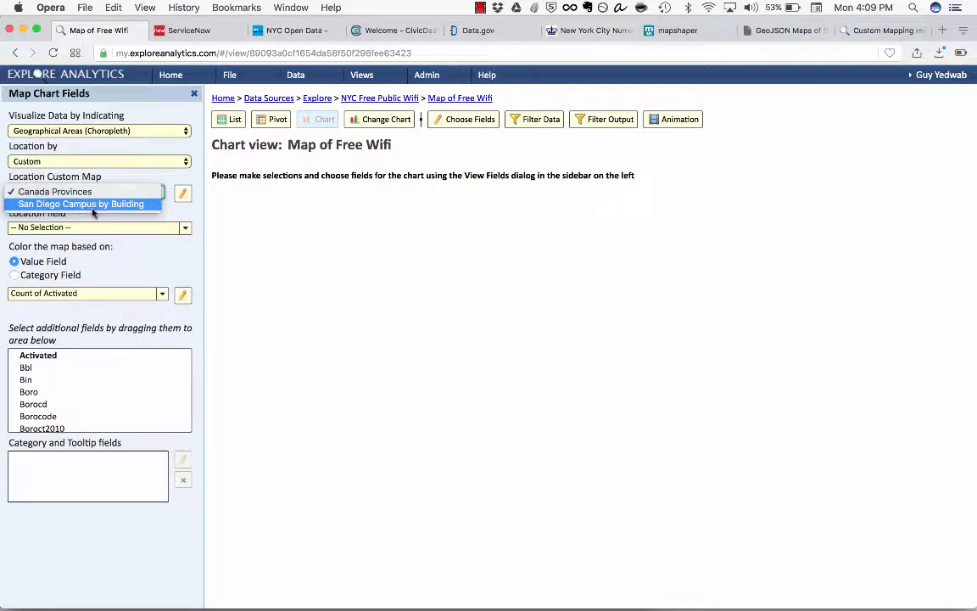
{"action": "left_click", "coordinate": [184, 193]}
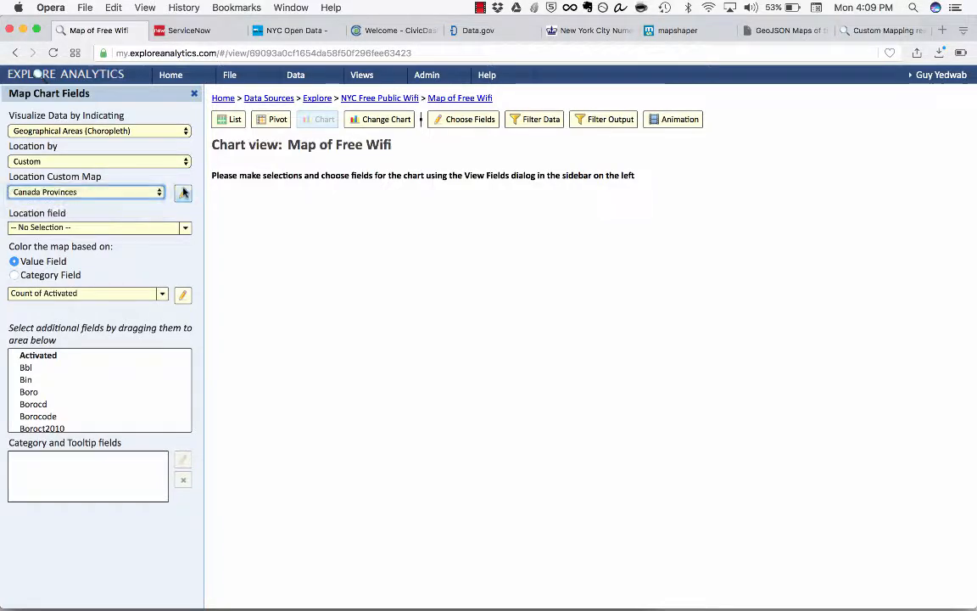
{"action": "left_click", "coordinate": [184, 194]}
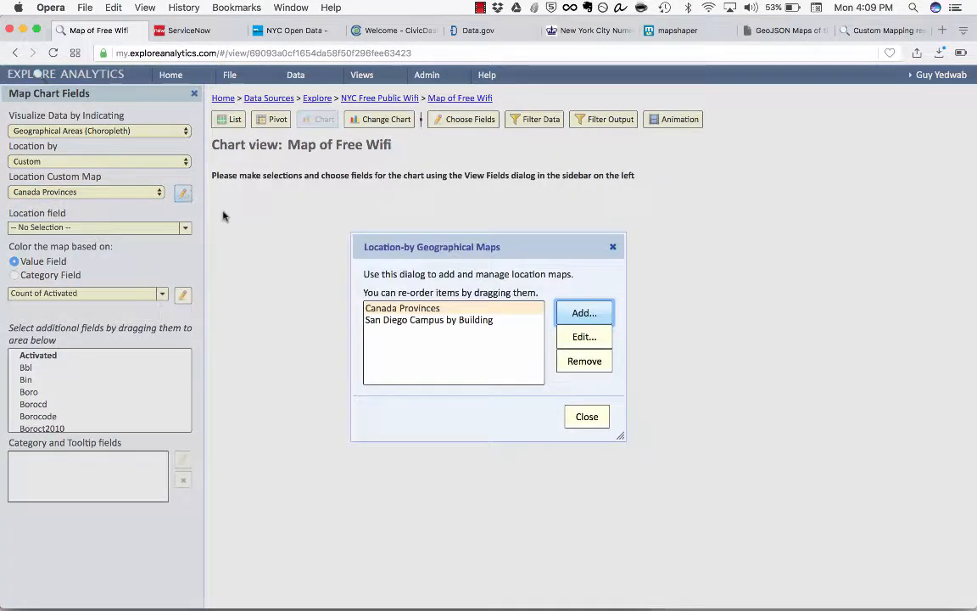
{"action": "left_click", "coordinate": [581, 312]}
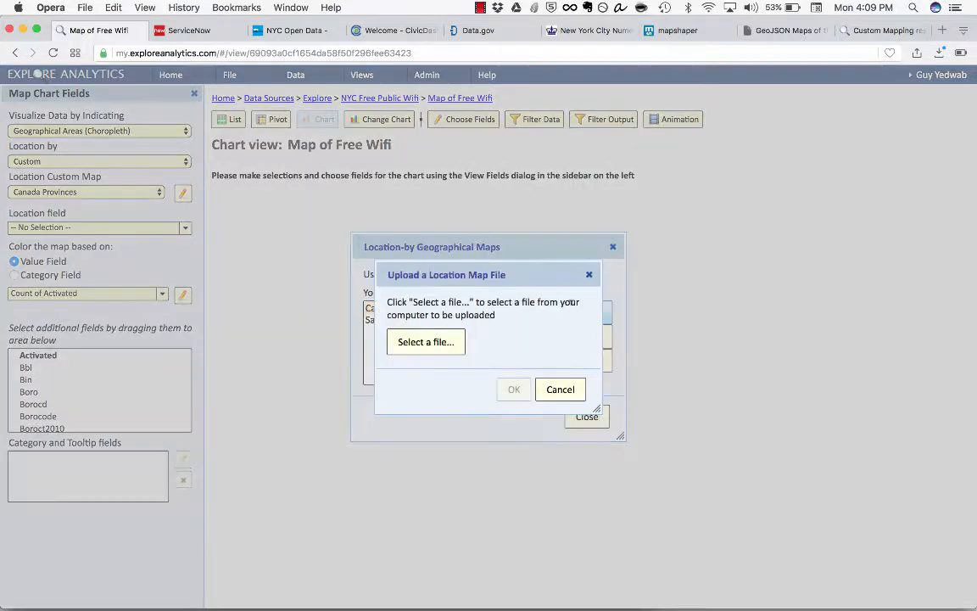
{"action": "left_click", "coordinate": [414, 348]}
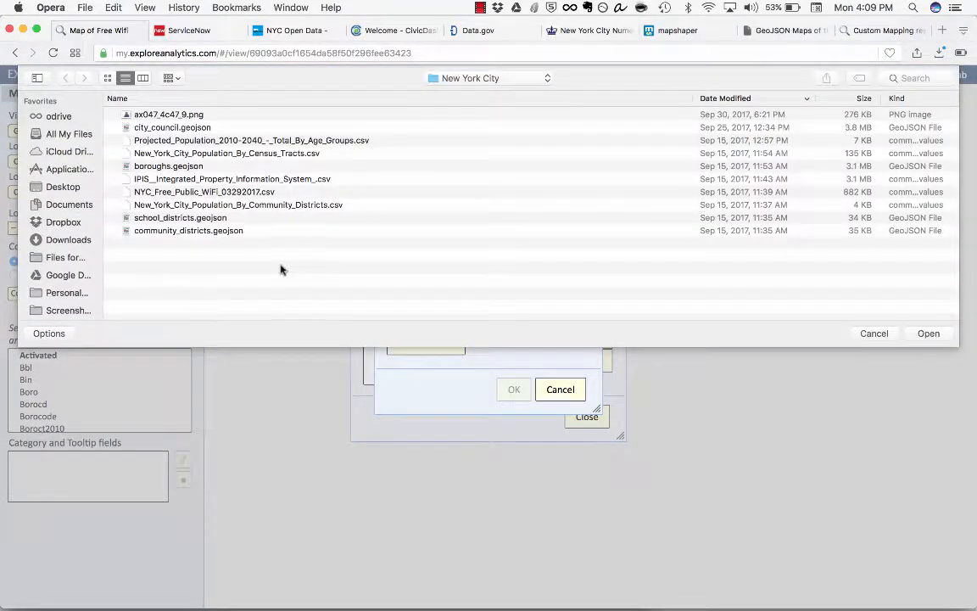
{"action": "double_click", "coordinate": [173, 128]}
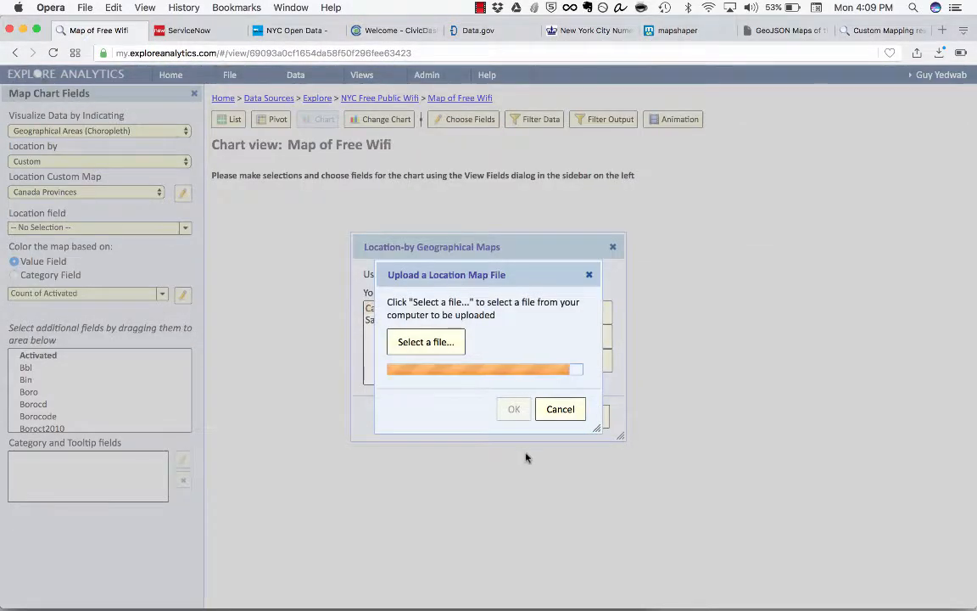
Step: Name the uploaded location map "NY City Council" and confirm it
{"action": "key", "text": "super+Left"}
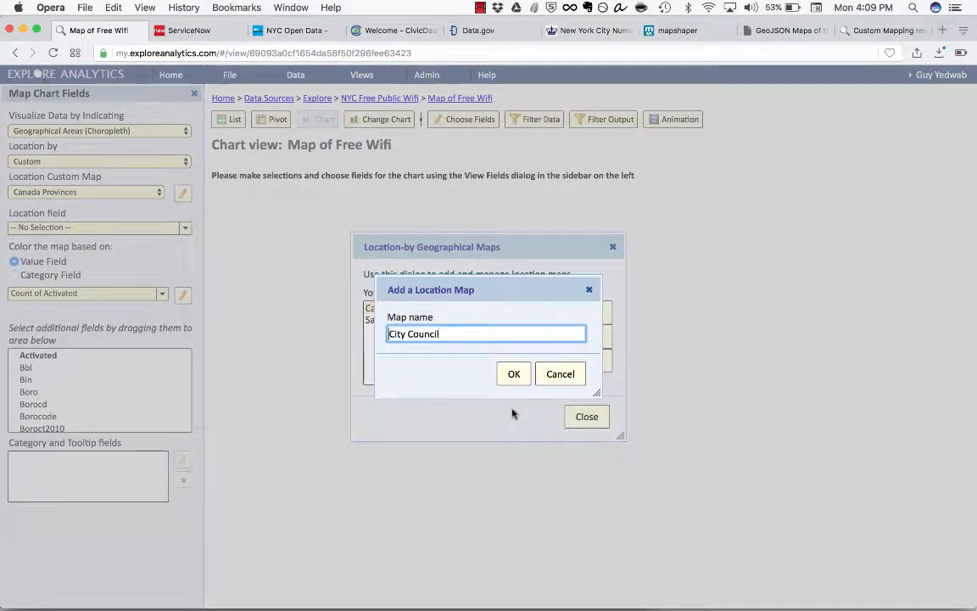
{"action": "type", "text": "NY"}
{"action": "key", "text": "Return"}
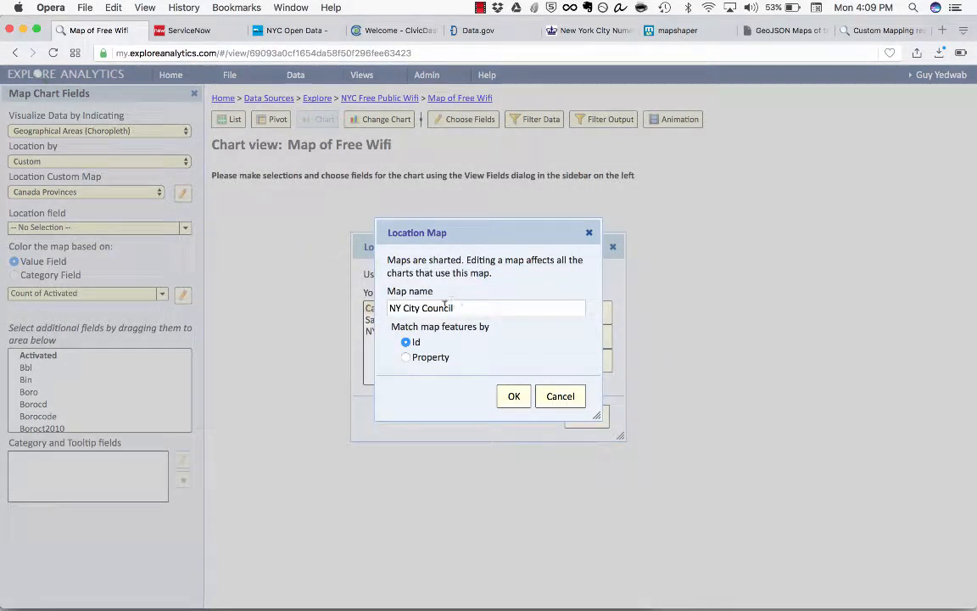
Step: Match the NY City Council map's features by property with the property name --ANY--, save the map and close the location maps manager
{"action": "left_click_drag", "start_coordinate": [387, 327], "coordinate": [492, 326]}
{"action": "left_click", "coordinate": [491, 327]}
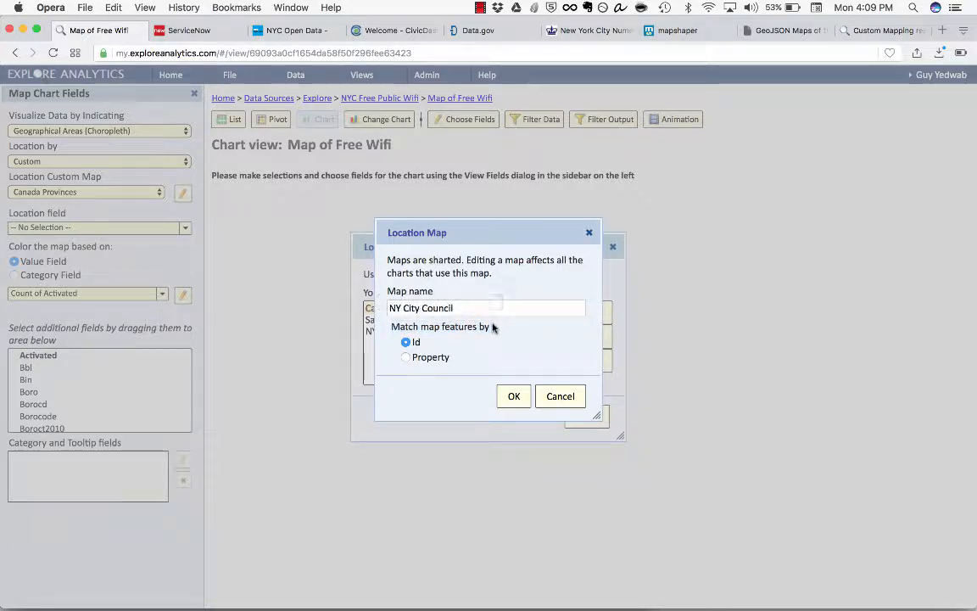
{"action": "left_click", "coordinate": [433, 358]}
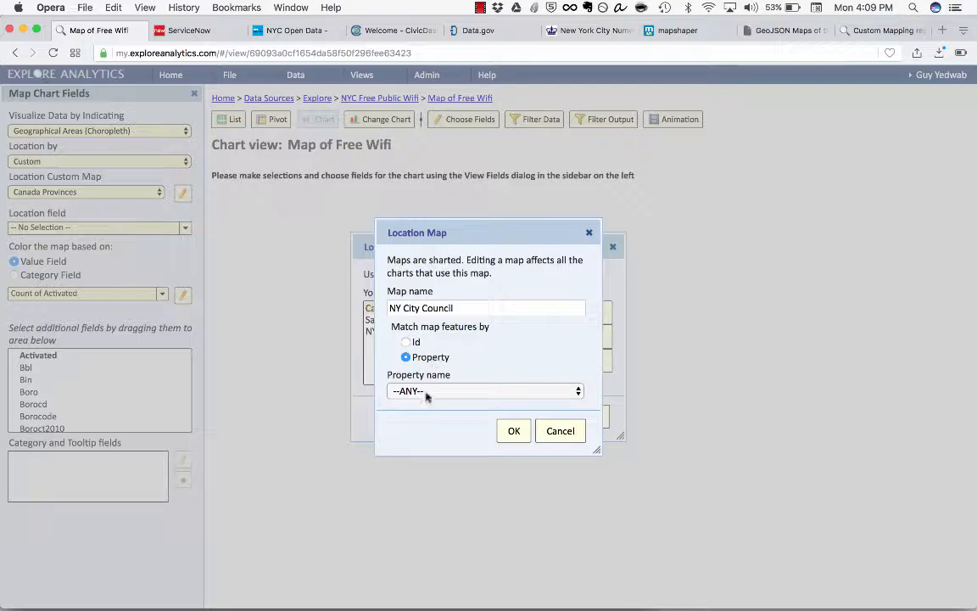
{"action": "left_click", "coordinate": [427, 392]}
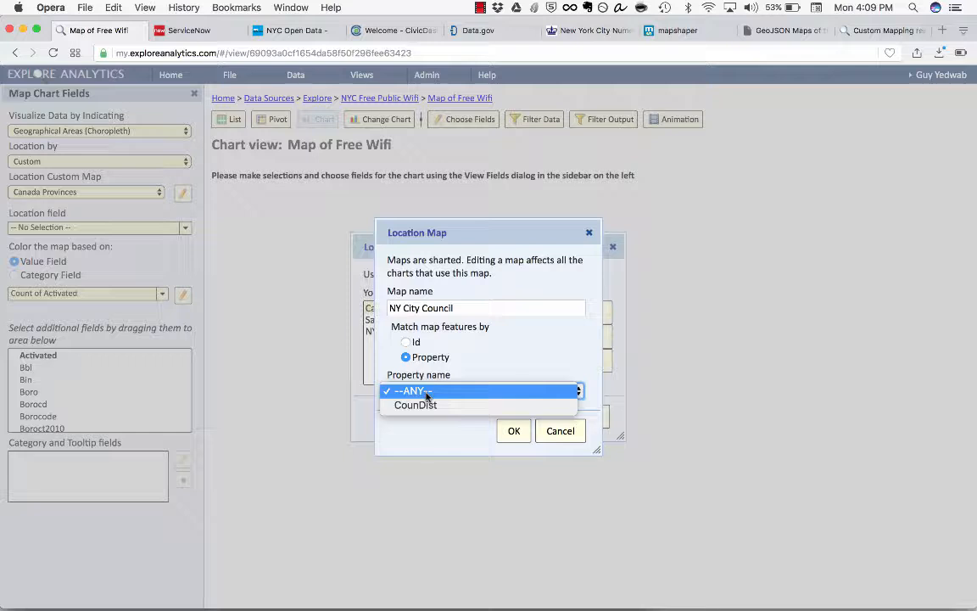
{"action": "left_click", "coordinate": [427, 408]}
{"action": "left_click", "coordinate": [428, 395]}
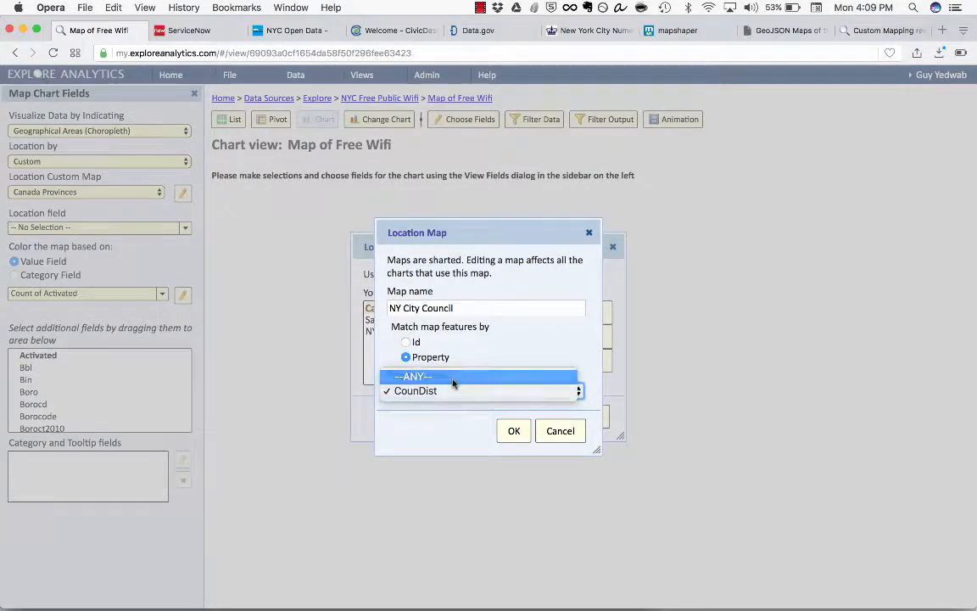
{"action": "left_click", "coordinate": [453, 378]}
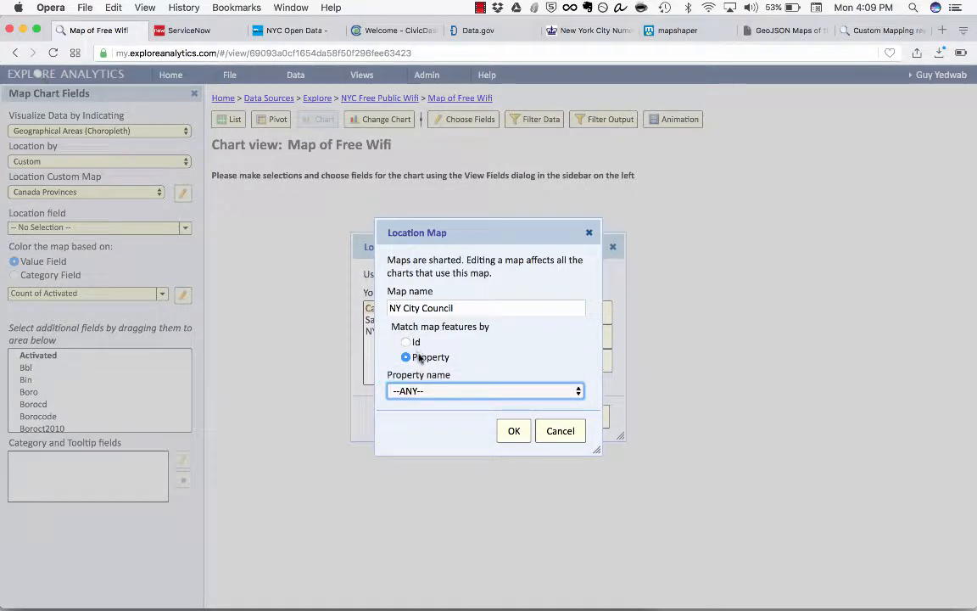
{"action": "left_click", "coordinate": [527, 436]}
{"action": "left_click", "coordinate": [564, 288]}
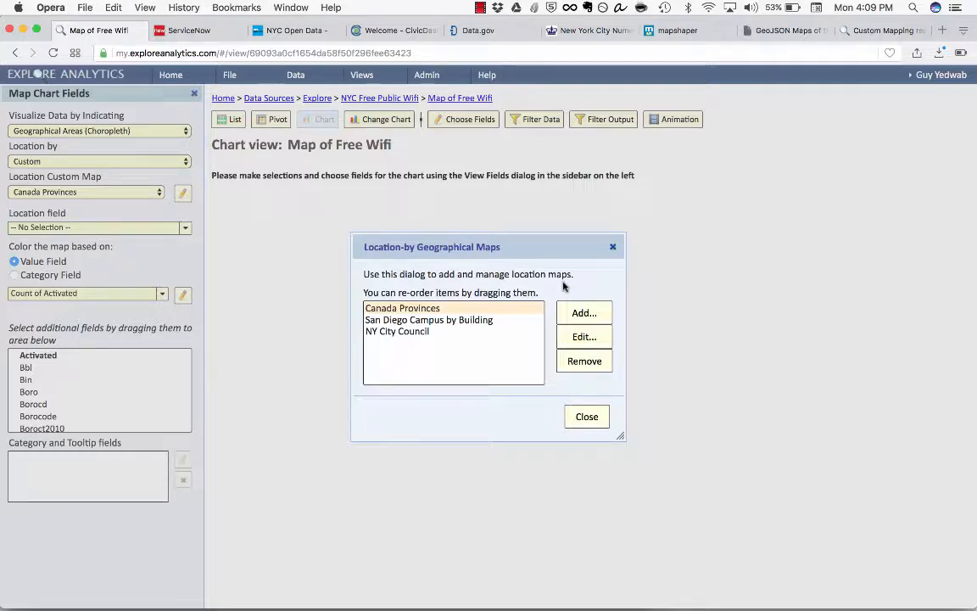
{"action": "left_click", "coordinate": [587, 416]}
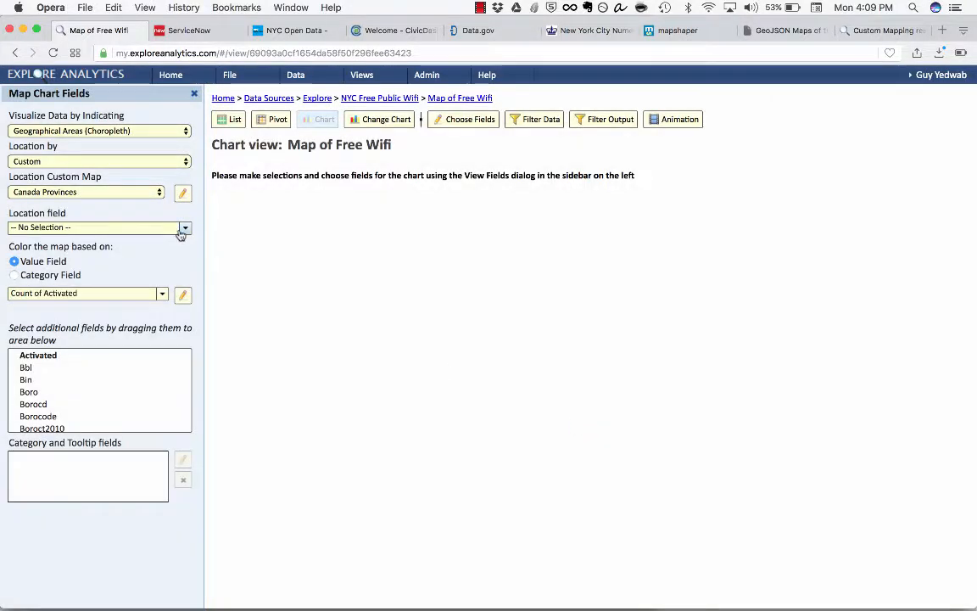
Step: Set NY City Council as the location map with Coundist as its location field, and display the chart on the custom map
{"action": "left_click", "coordinate": [108, 191]}
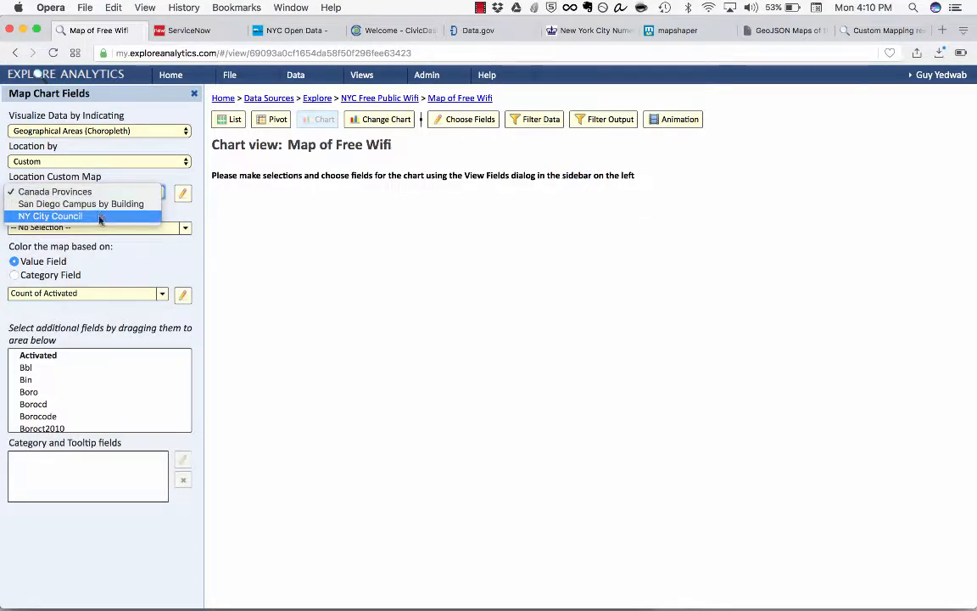
{"action": "left_click", "coordinate": [99, 220]}
{"action": "left_click", "coordinate": [121, 227]}
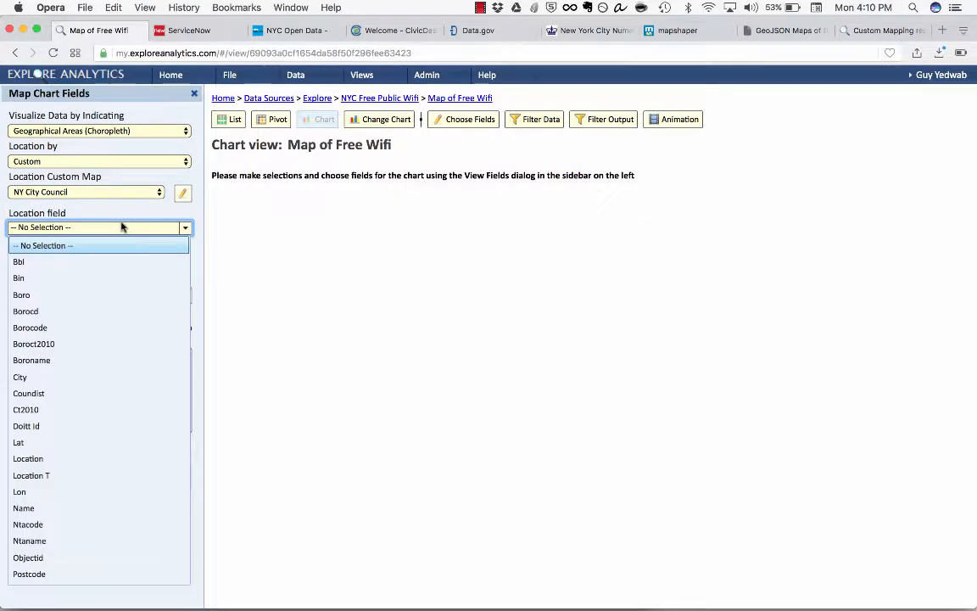
{"action": "scroll", "coordinate": [127, 305], "scroll_direction": "down", "scroll_amount": 2}
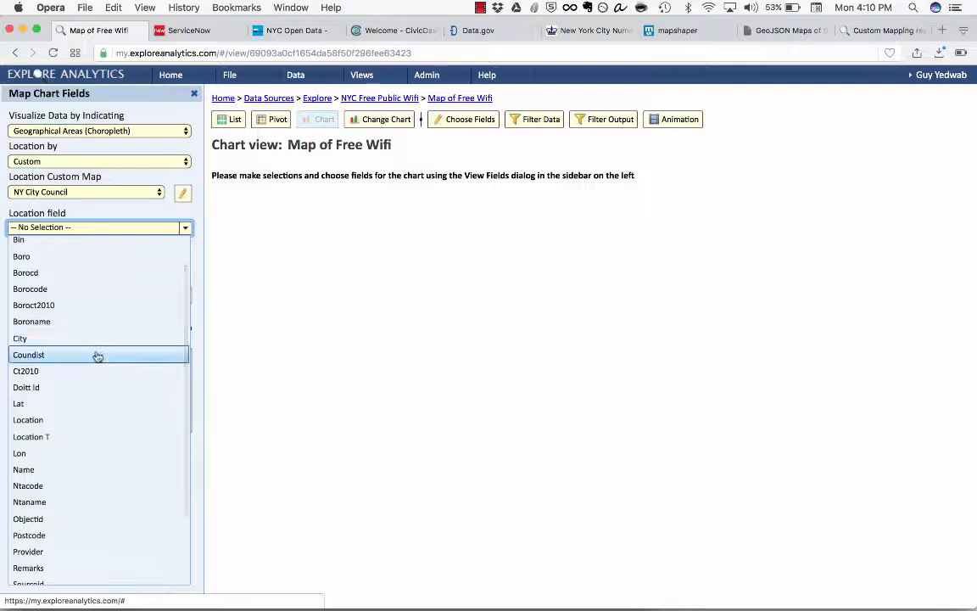
{"action": "left_click", "coordinate": [98, 357]}
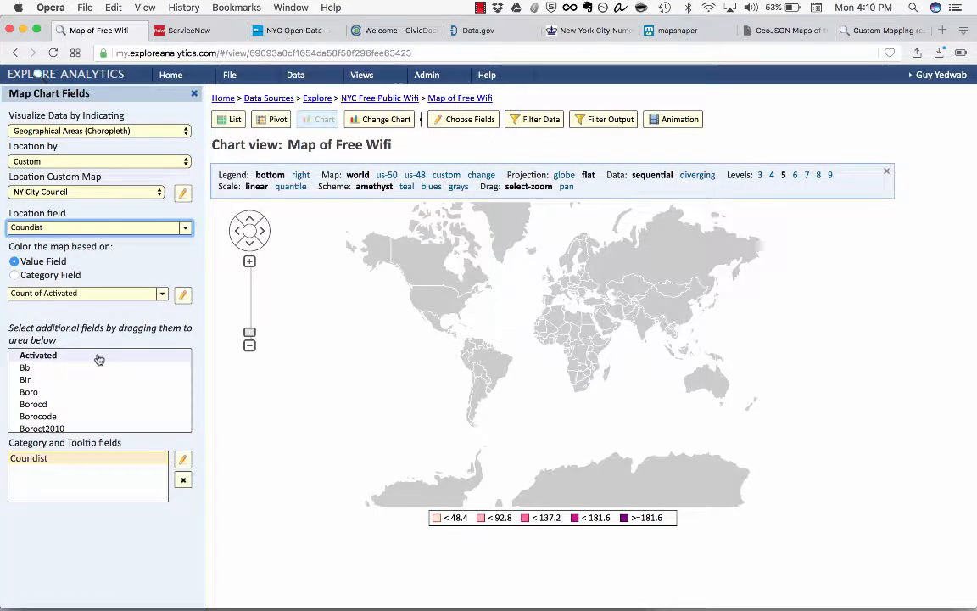
{"action": "left_click", "coordinate": [446, 175]}
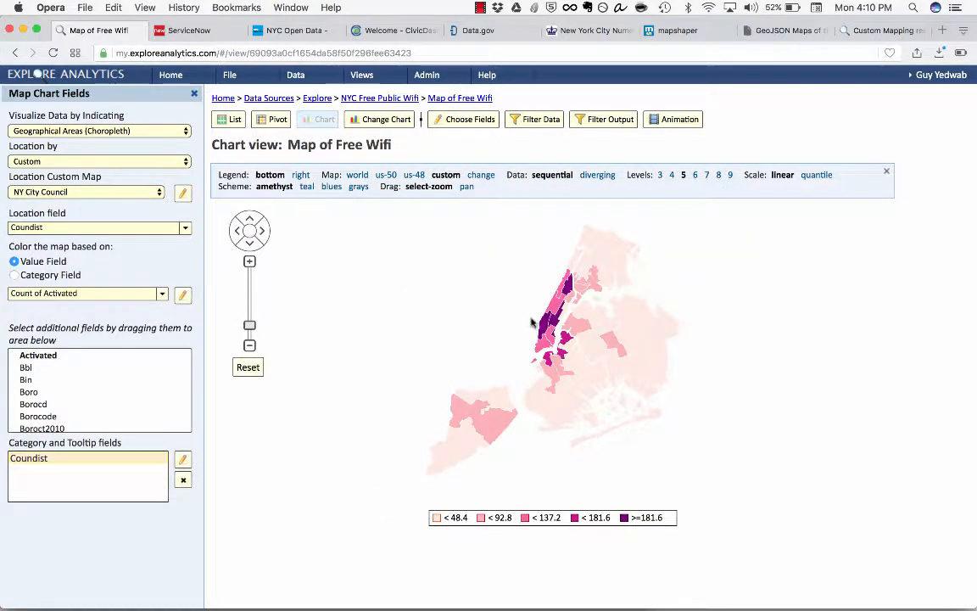
Step: Change the label of the Coundist tooltip field to "Council District"
{"action": "mouse_move", "coordinate": [541, 329]}
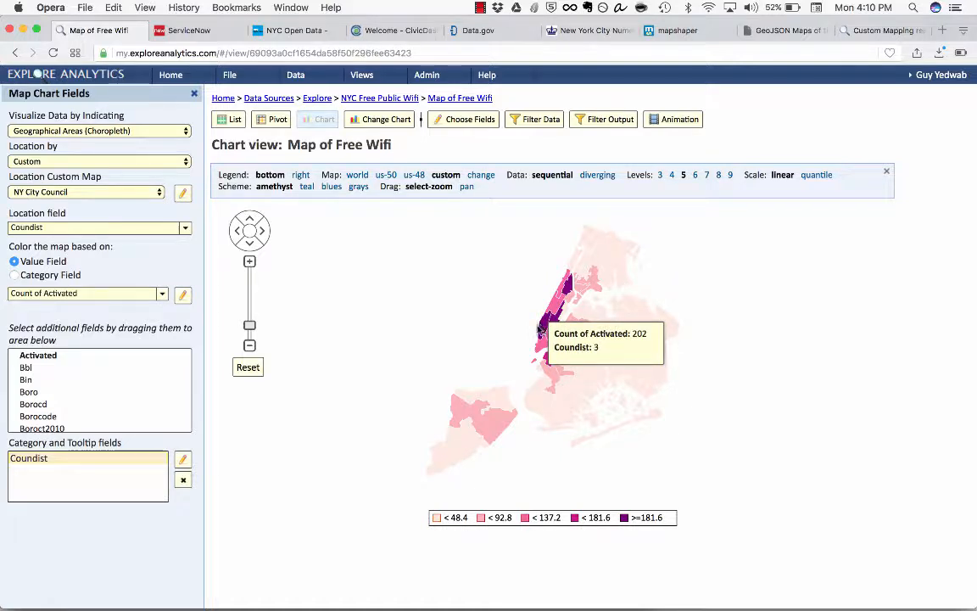
{"action": "left_click", "coordinate": [183, 459]}
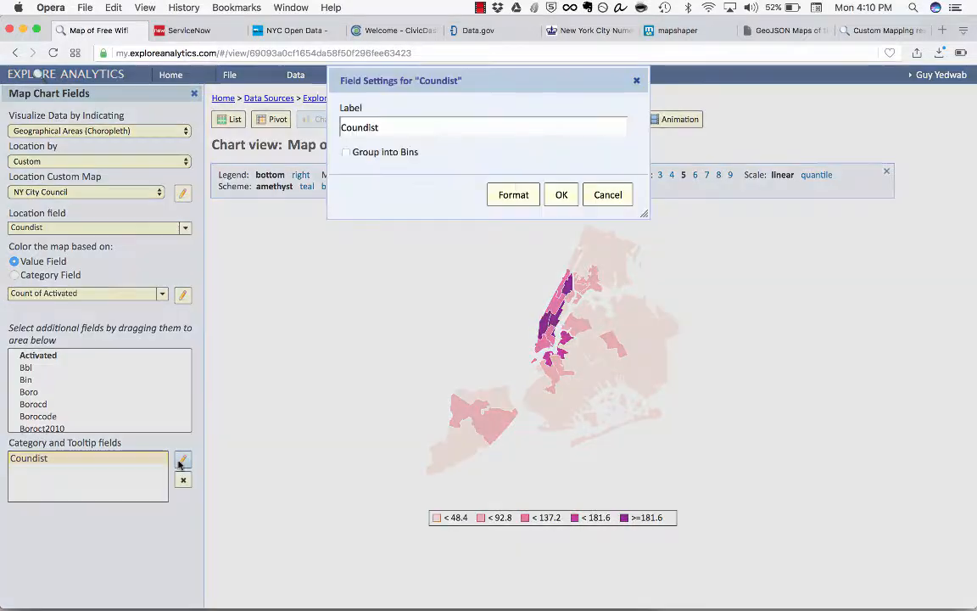
{"action": "double_click", "coordinate": [392, 128]}
{"action": "type", "text": "Counci"}
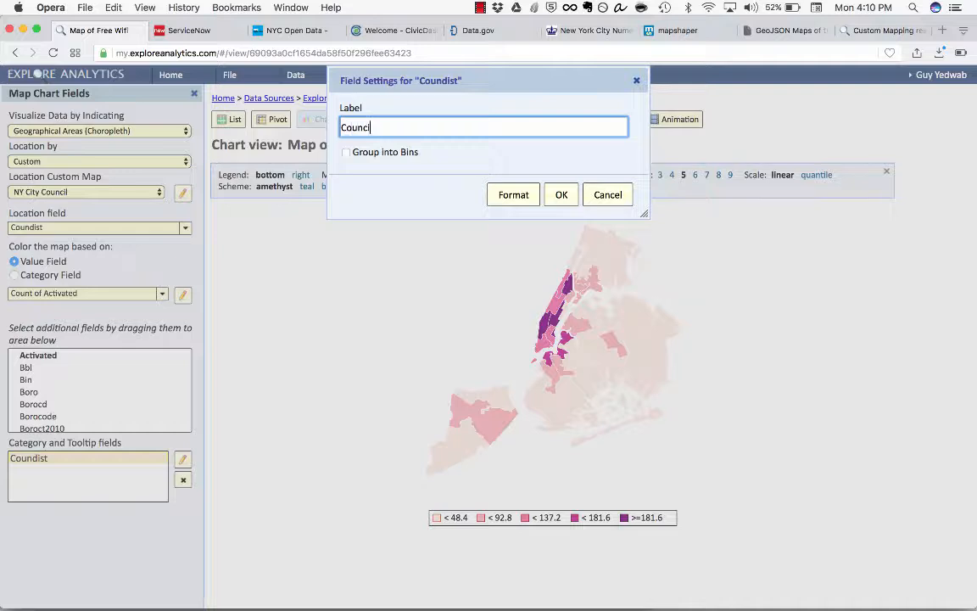
{"action": "type", "text": "l District"}
{"action": "key", "text": "Return"}
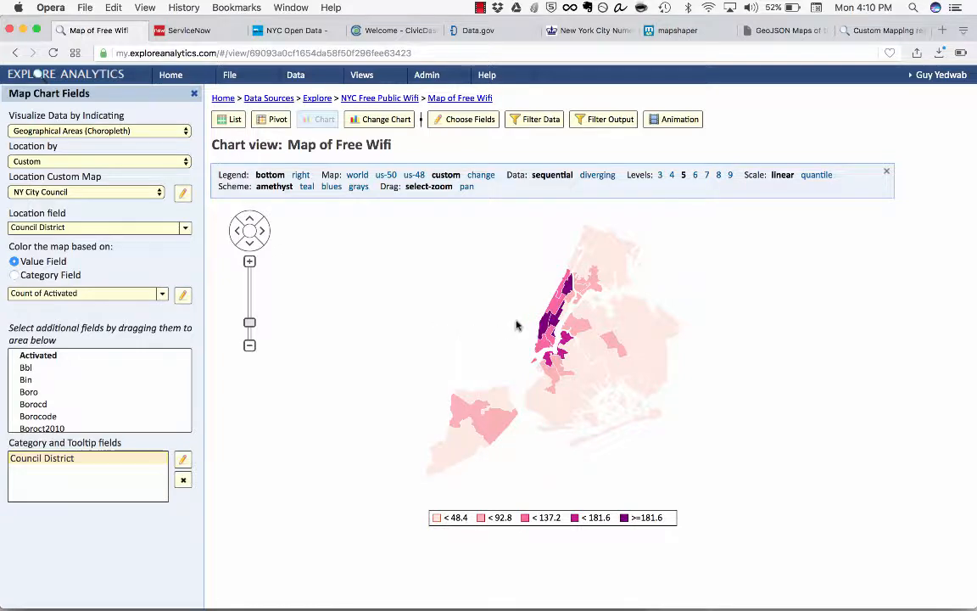
Step: Examine the count of activated wifi locations in several council districts and open the detail popup for Council District 3
{"action": "mouse_move", "coordinate": [544, 329]}
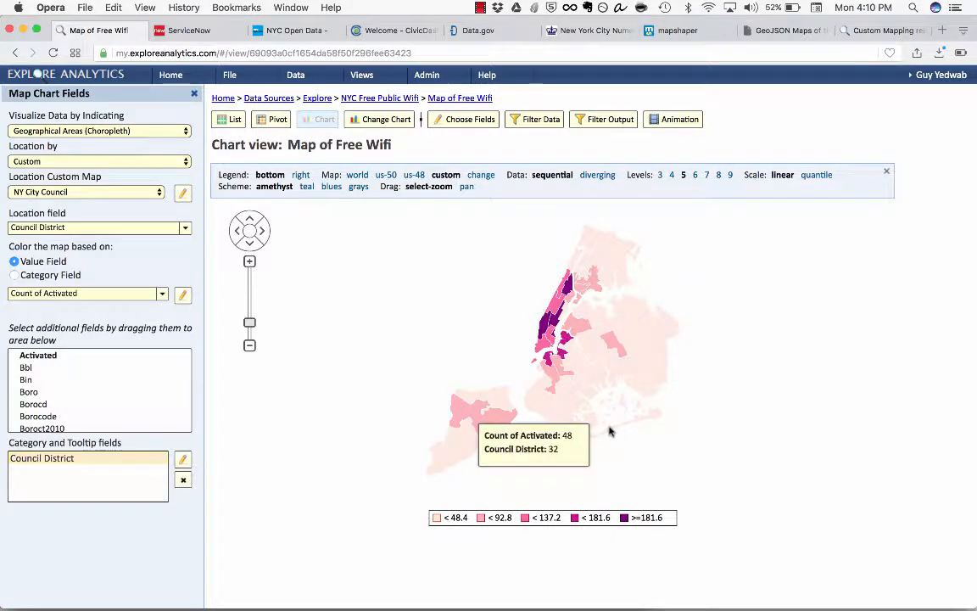
{"action": "mouse_move", "coordinate": [634, 426]}
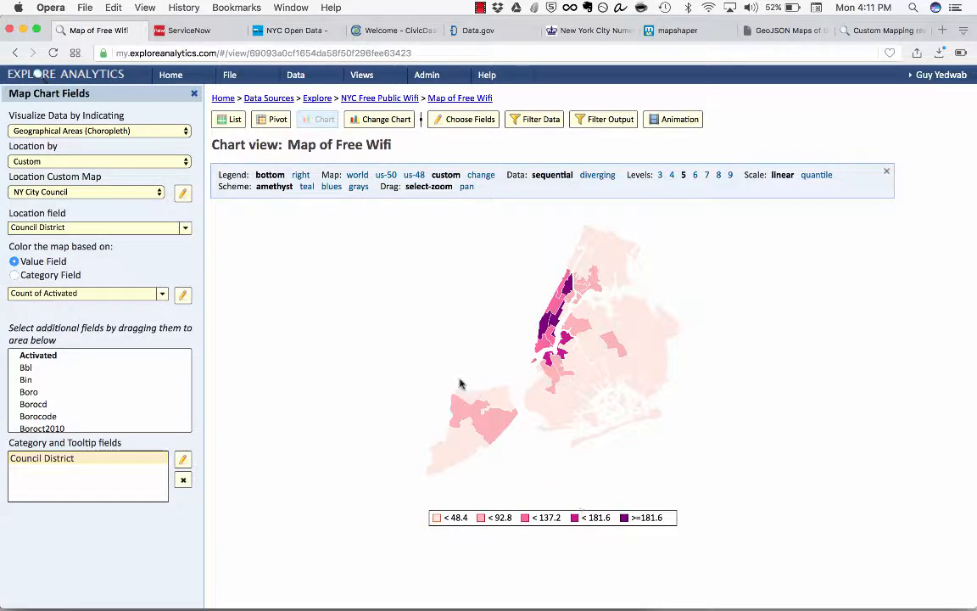
{"action": "mouse_move", "coordinate": [605, 284]}
{"action": "mouse_move", "coordinate": [586, 363]}
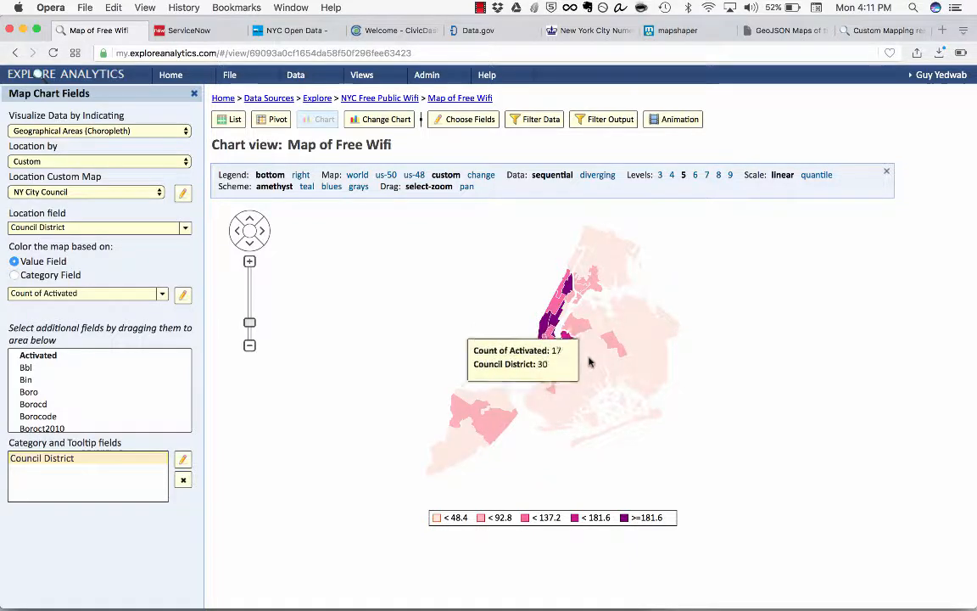
{"action": "mouse_move", "coordinate": [570, 340]}
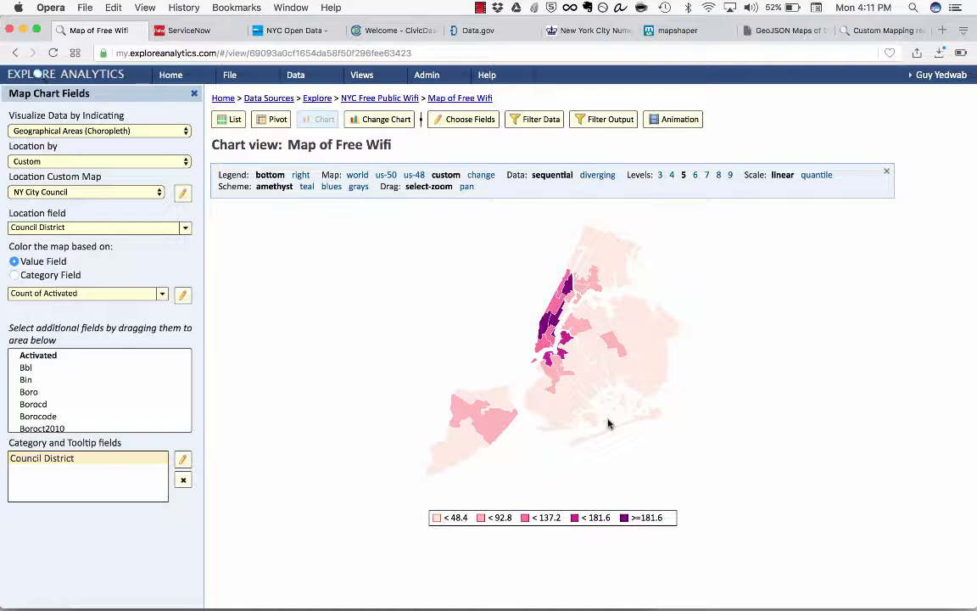
{"action": "mouse_move", "coordinate": [360, 284]}
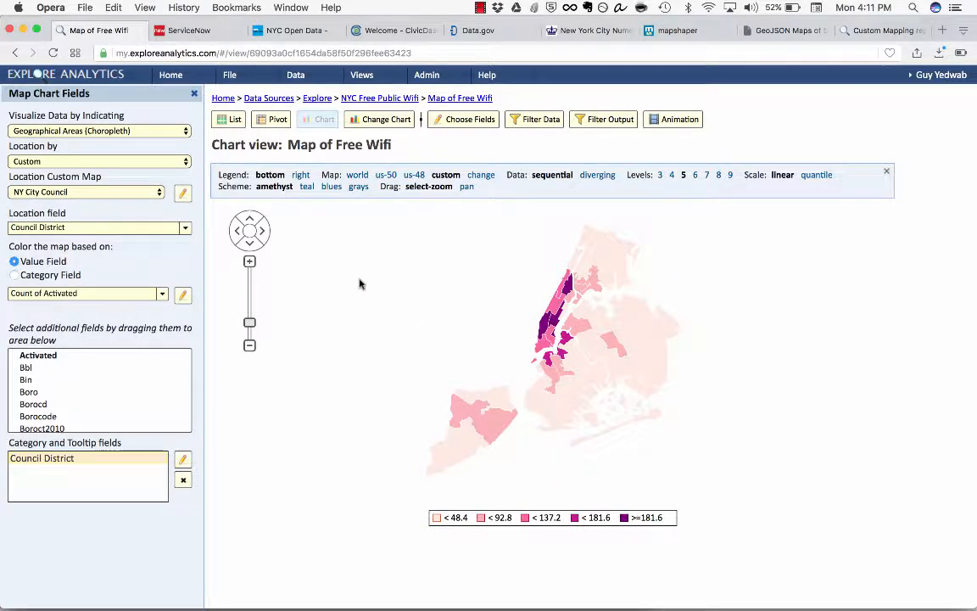
{"action": "left_click", "coordinate": [544, 330]}
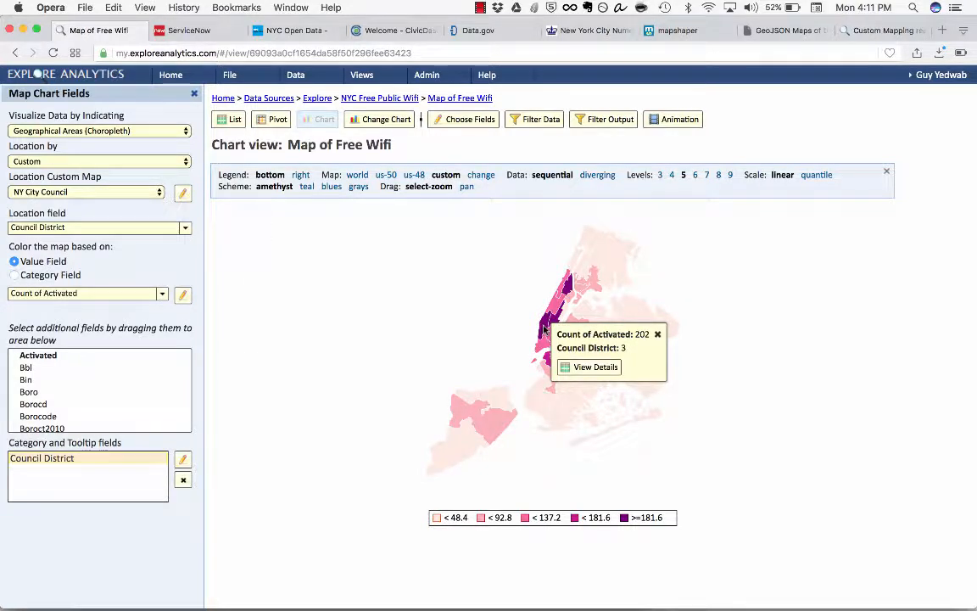
Step: Open the detail list for Council District 3, examine the wifi records' providers, names, locations and remarks, and return to the map
{"action": "left_click", "coordinate": [573, 367]}
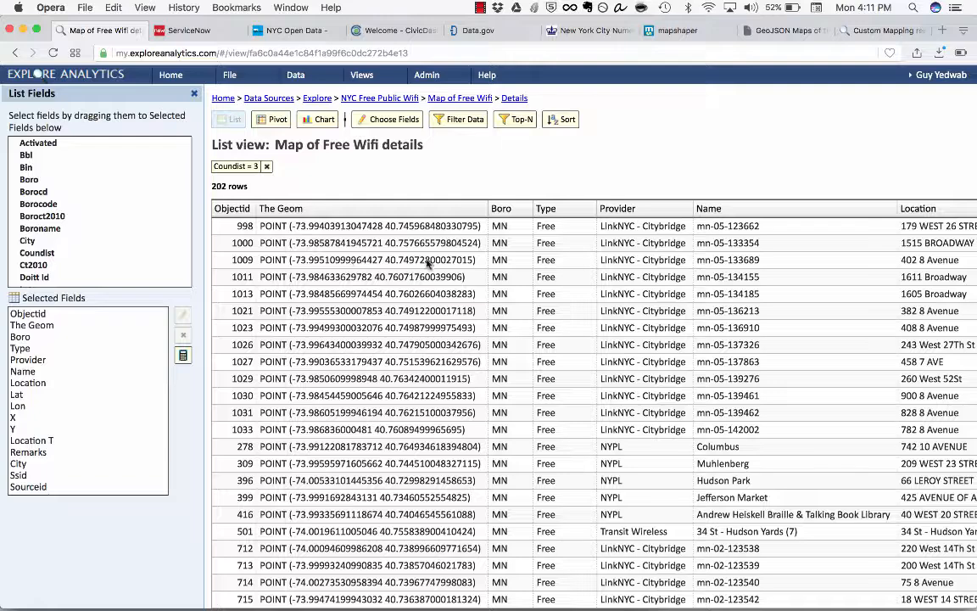
{"action": "scroll", "coordinate": [428, 263], "scroll_direction": "right", "scroll_amount": 5}
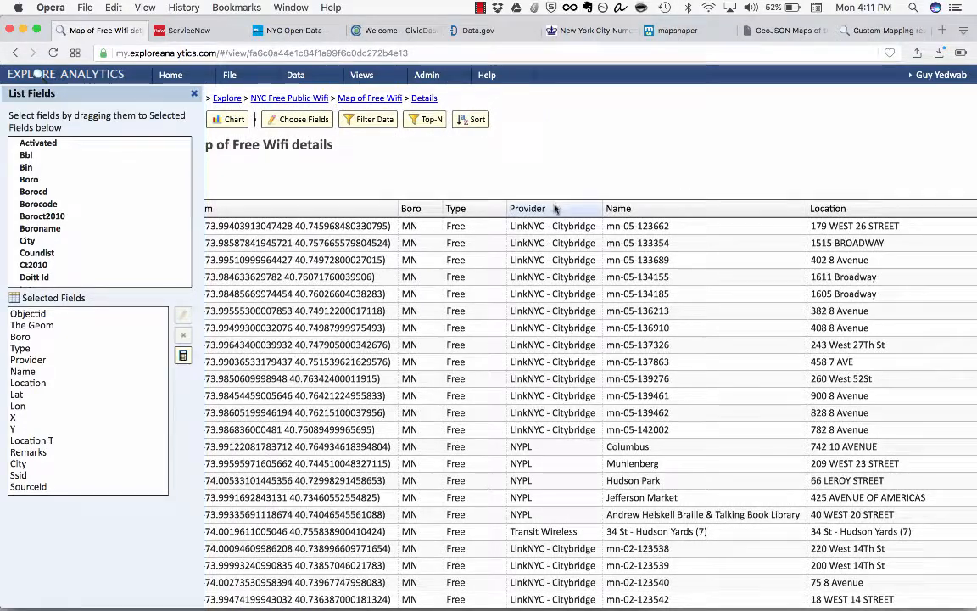
{"action": "left_click_drag", "start_coordinate": [536, 433], "coordinate": [520, 432]}
{"action": "right_click", "coordinate": [514, 431]}
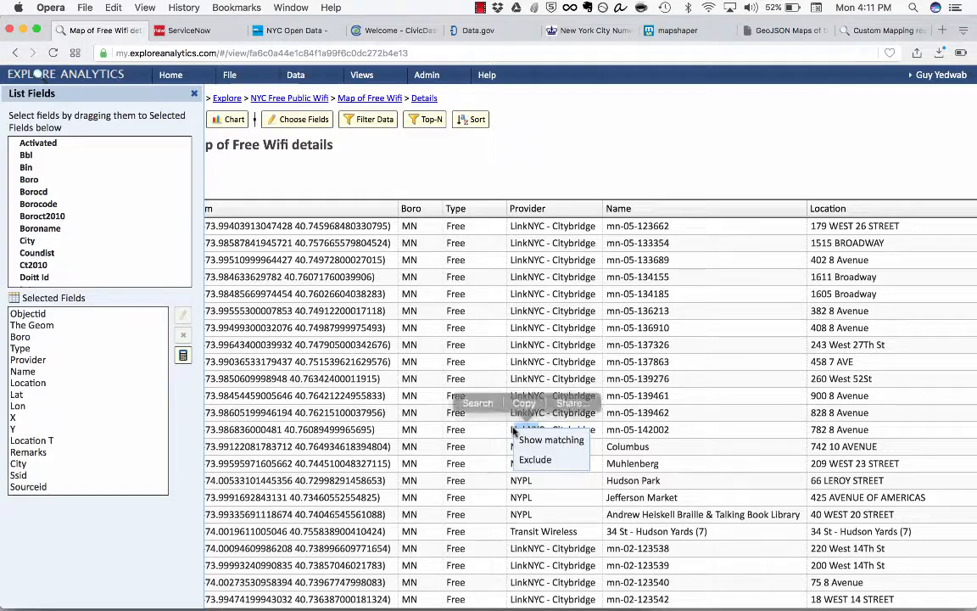
{"action": "left_click", "coordinate": [584, 116]}
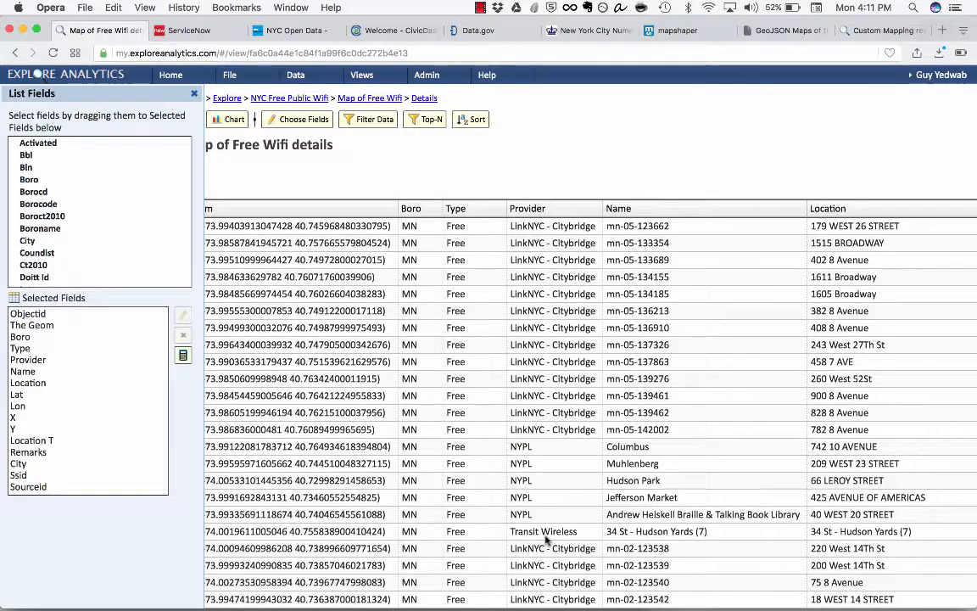
{"action": "scroll", "coordinate": [543, 548], "scroll_direction": "down", "scroll_amount": 10}
{"action": "scroll", "coordinate": [545, 540], "scroll_direction": "down", "scroll_amount": 7}
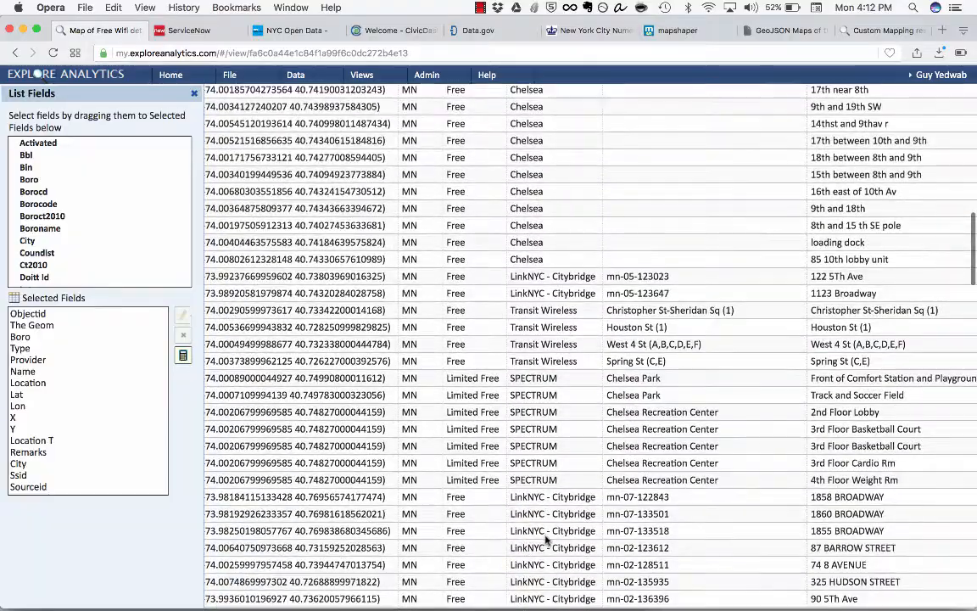
{"action": "scroll", "coordinate": [545, 540], "scroll_direction": "down", "scroll_amount": 5}
{"action": "scroll", "coordinate": [546, 540], "scroll_direction": "down", "scroll_amount": 10}
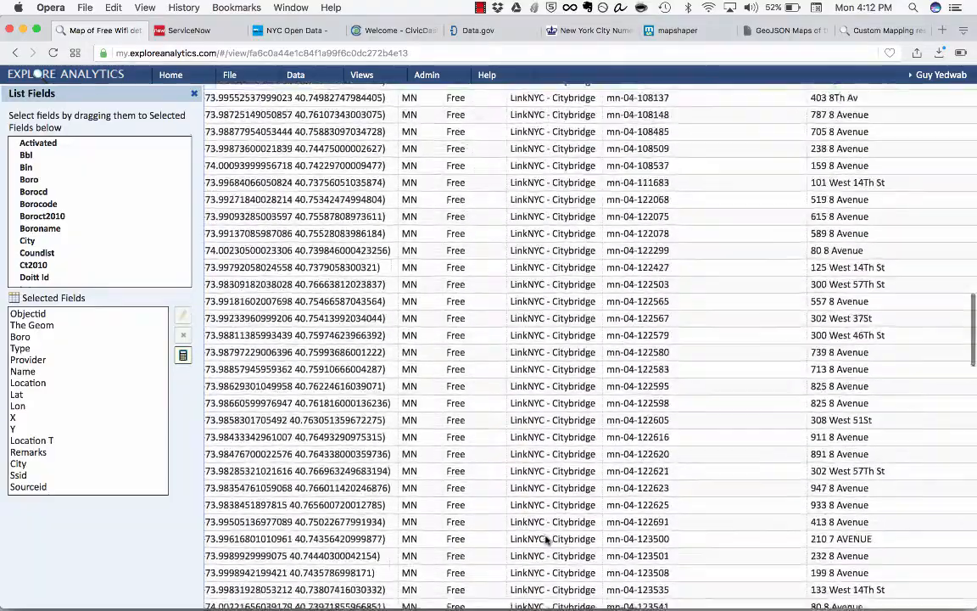
{"action": "scroll", "coordinate": [546, 540], "scroll_direction": "down", "scroll_amount": 9}
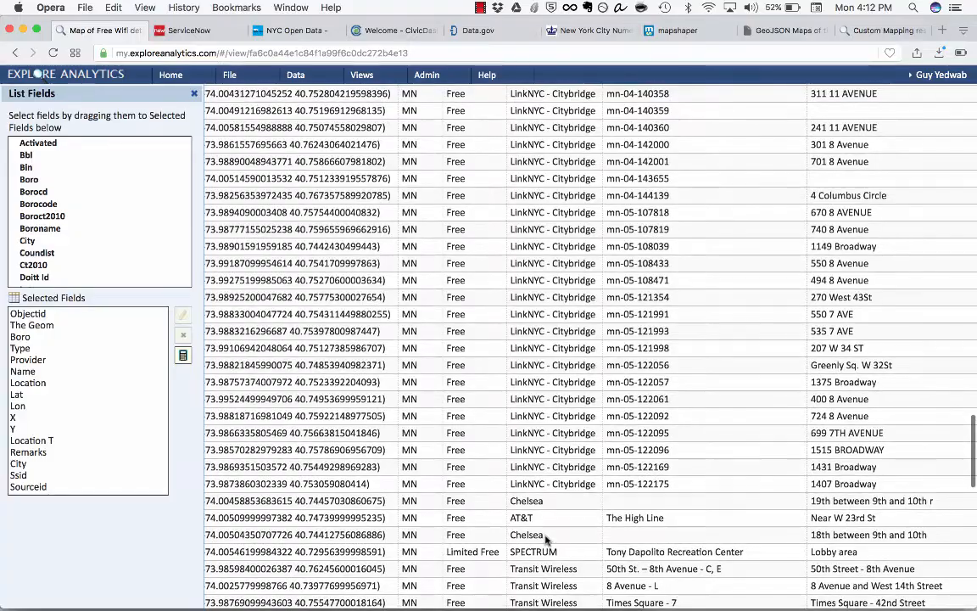
{"action": "scroll", "coordinate": [545, 540], "scroll_direction": "up", "scroll_amount": 15}
{"action": "scroll", "coordinate": [545, 540], "scroll_direction": "right", "scroll_amount": 10}
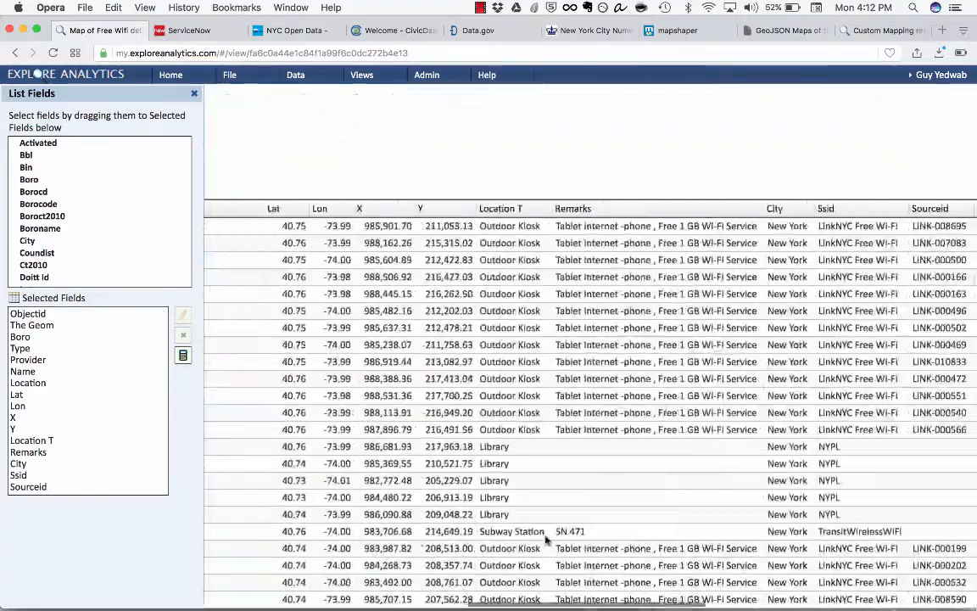
{"action": "scroll", "coordinate": [545, 540], "scroll_direction": "right", "scroll_amount": 5}
{"action": "scroll", "coordinate": [546, 540], "scroll_direction": "left", "scroll_amount": 15}
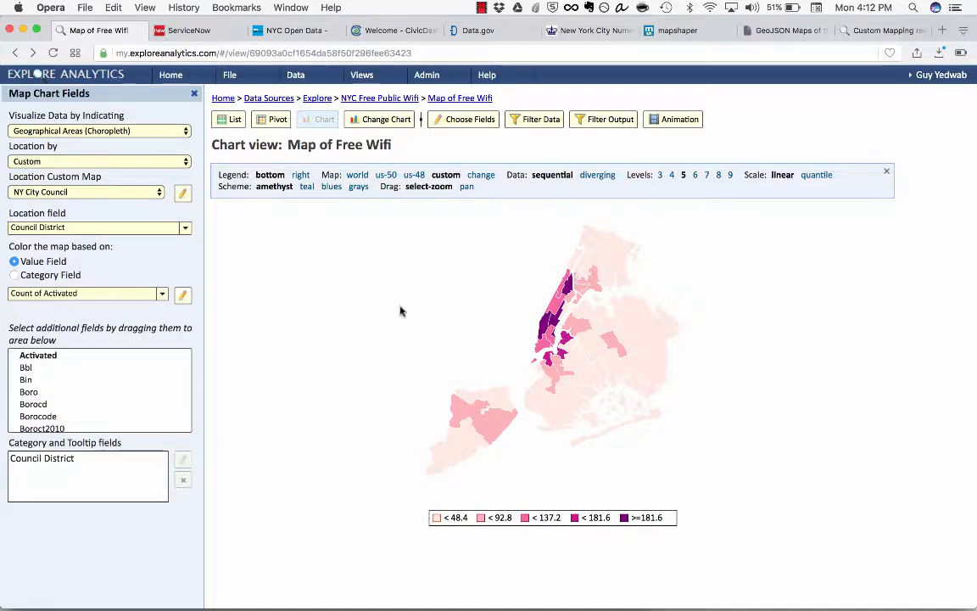
Step: Start a new view on the Explore data source using the IPIS__Integrated_Property_Information_System_ table
{"action": "left_click", "coordinate": [237, 81]}
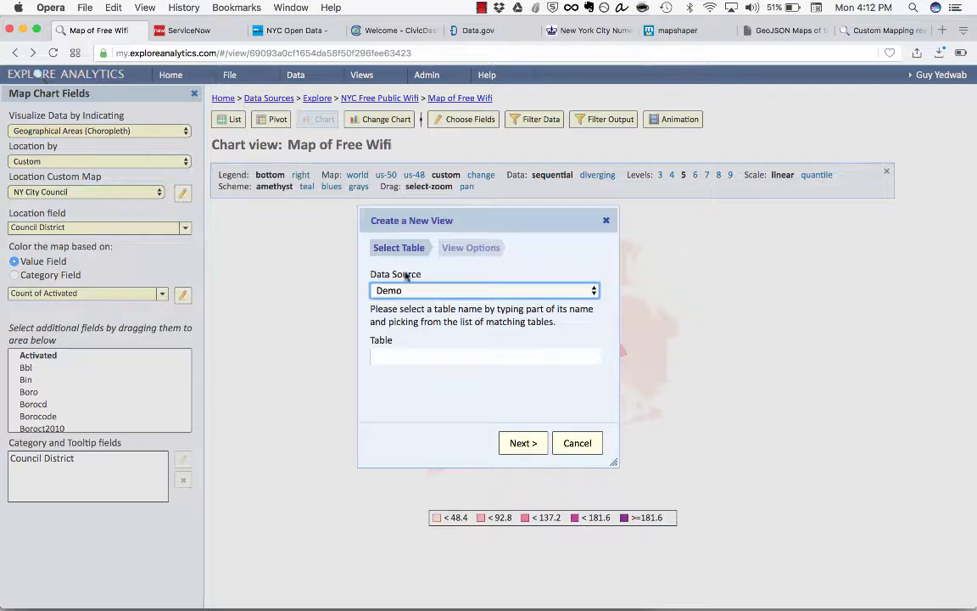
{"action": "left_click", "coordinate": [409, 290]}
{"action": "left_click", "coordinate": [439, 307]}
{"action": "left_click", "coordinate": [442, 353]}
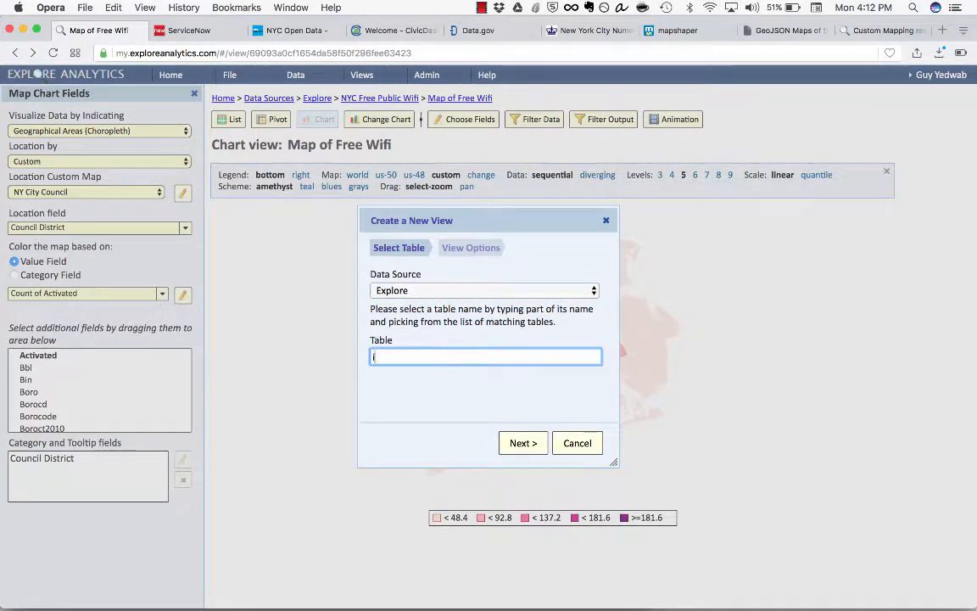
{"action": "type", "text": "ipis"}
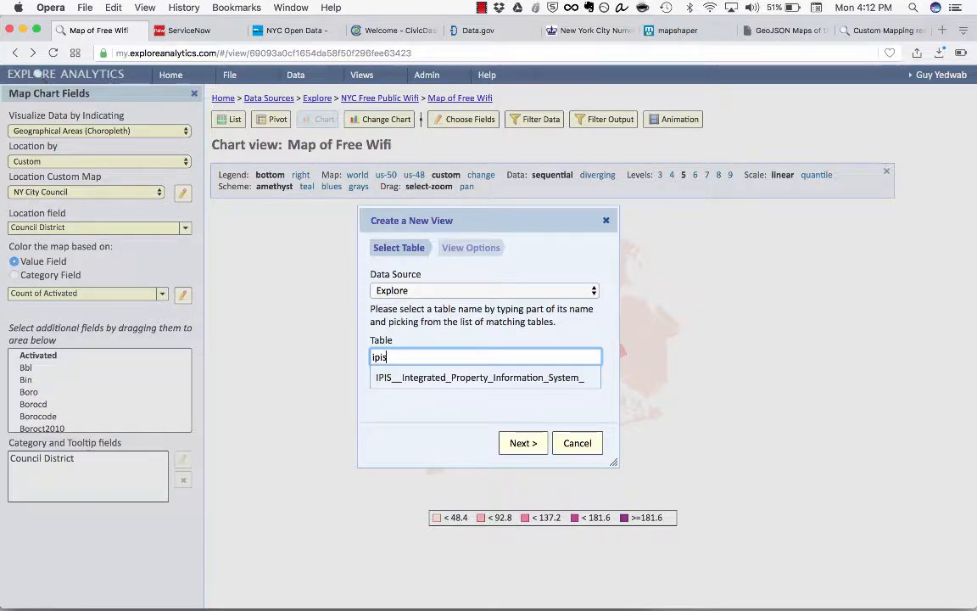
{"action": "key", "text": "Down"}
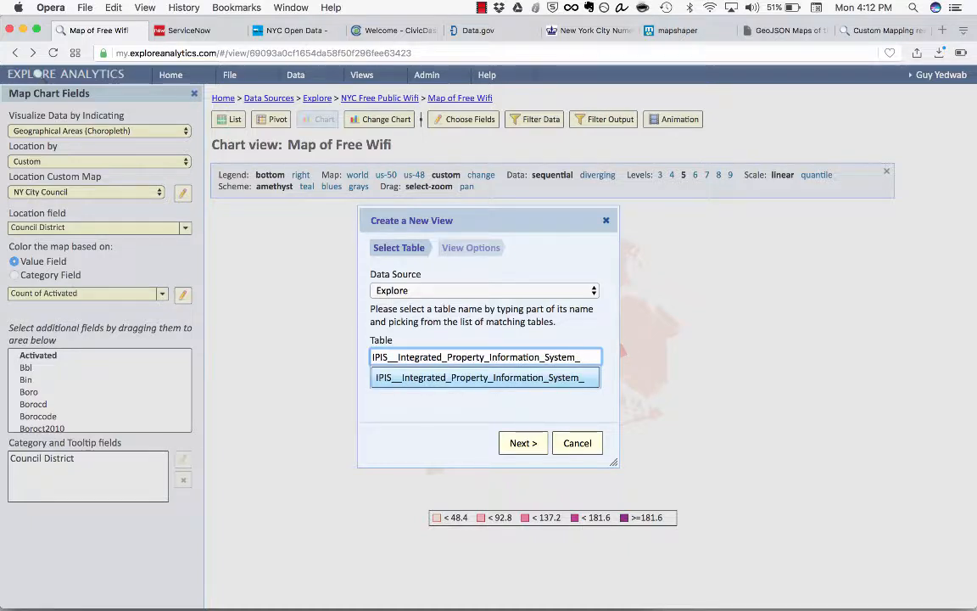
{"action": "left_click", "coordinate": [449, 378]}
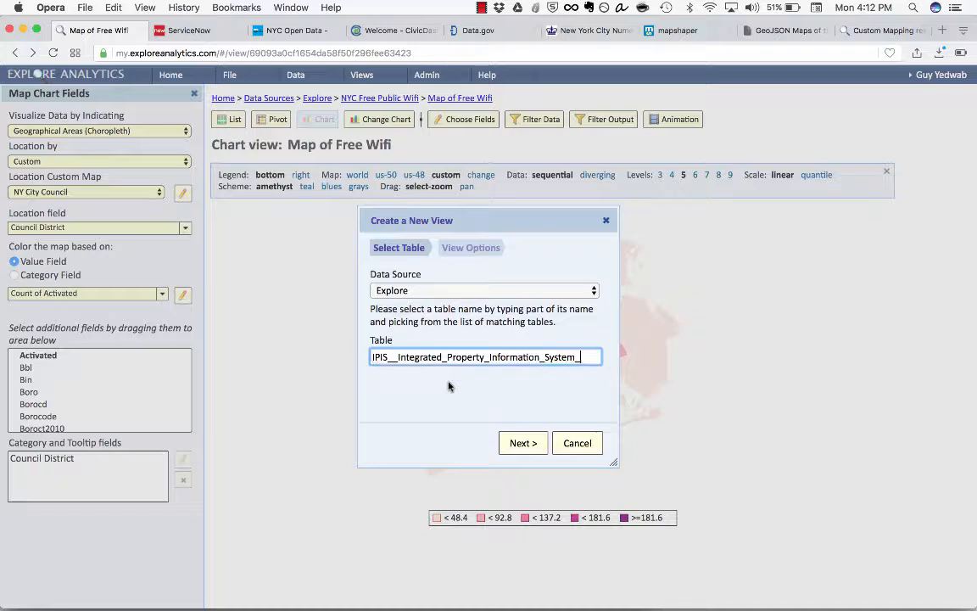
{"action": "left_click", "coordinate": [517, 452]}
Step: Create the view as a chart named "Land Use City of New York"
{"action": "left_click", "coordinate": [466, 357]}
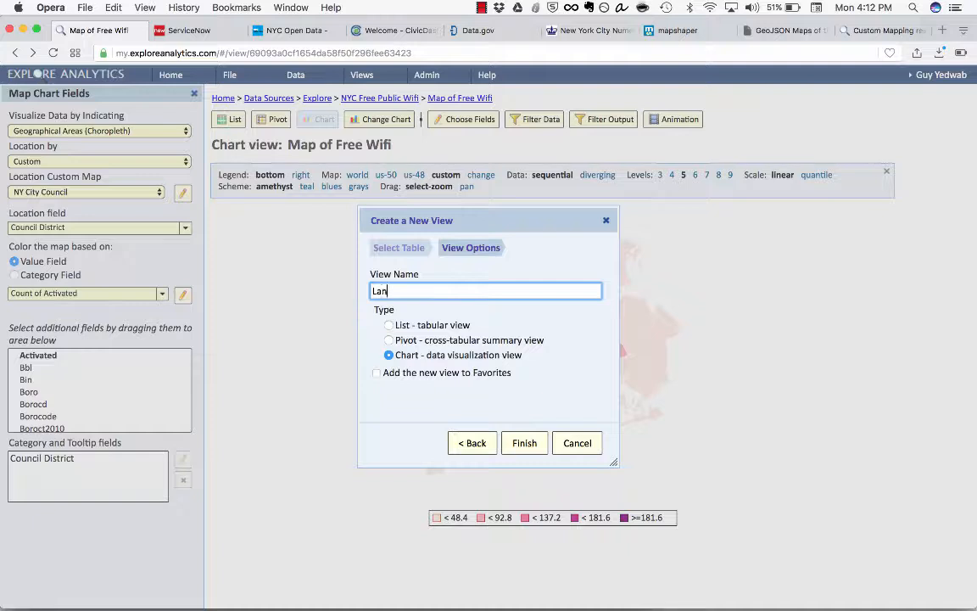
{"action": "type", "text": "ew Y"}
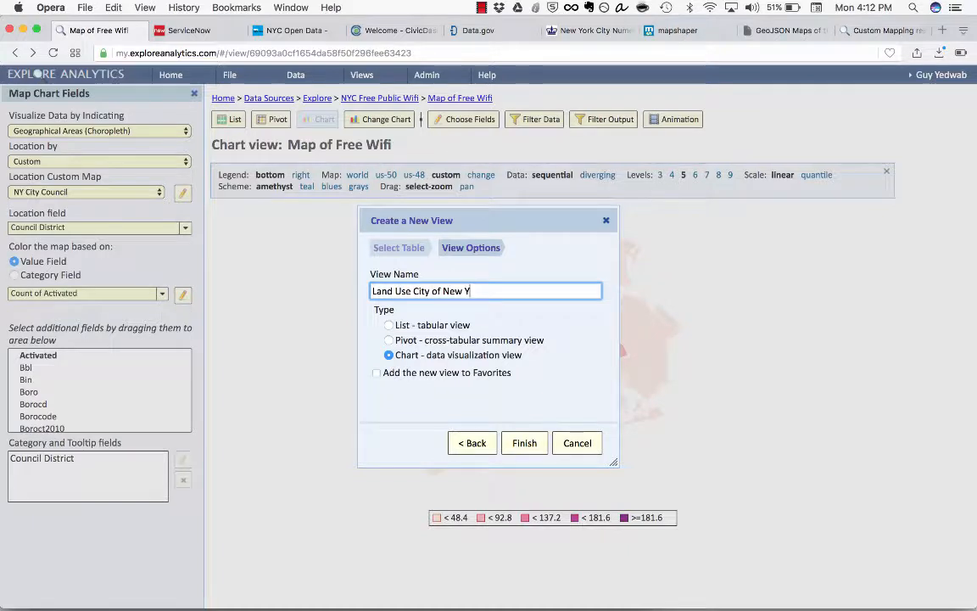
{"action": "type", "text": "ork"}
{"action": "left_click", "coordinate": [526, 383]}
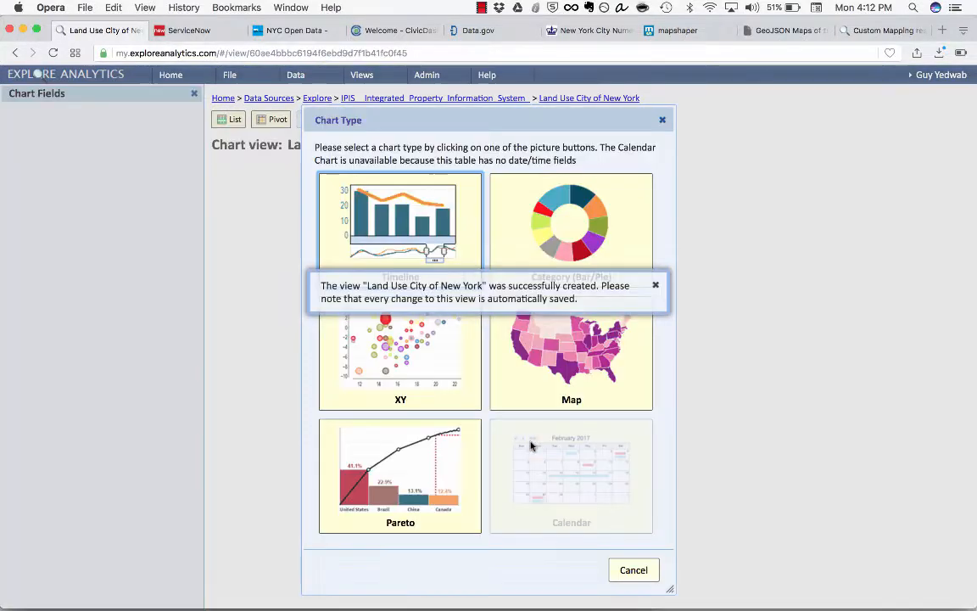
Step: Choose Map as the new view's chart type and dismiss the messages
{"action": "left_click", "coordinate": [655, 285]}
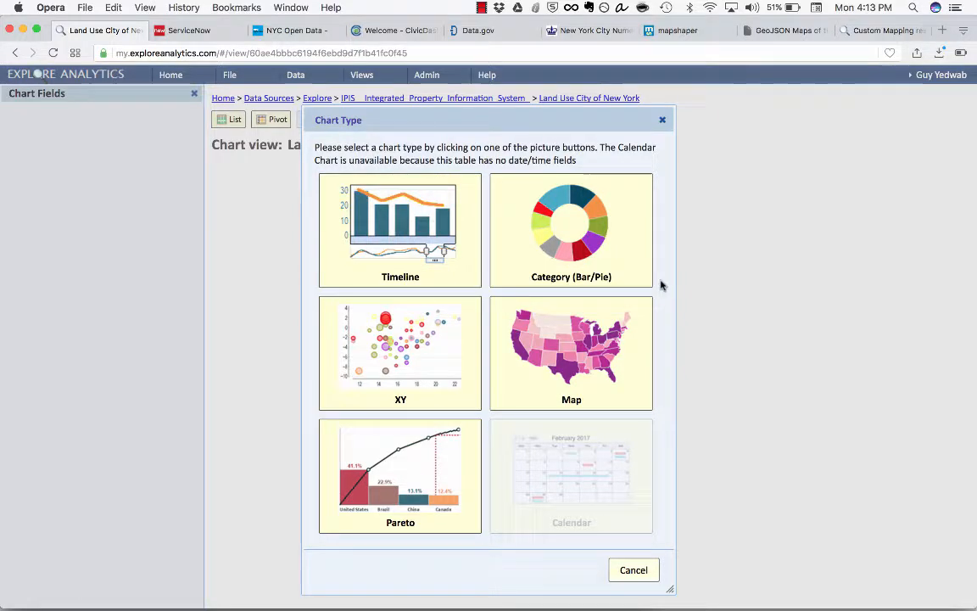
{"action": "left_click", "coordinate": [576, 373]}
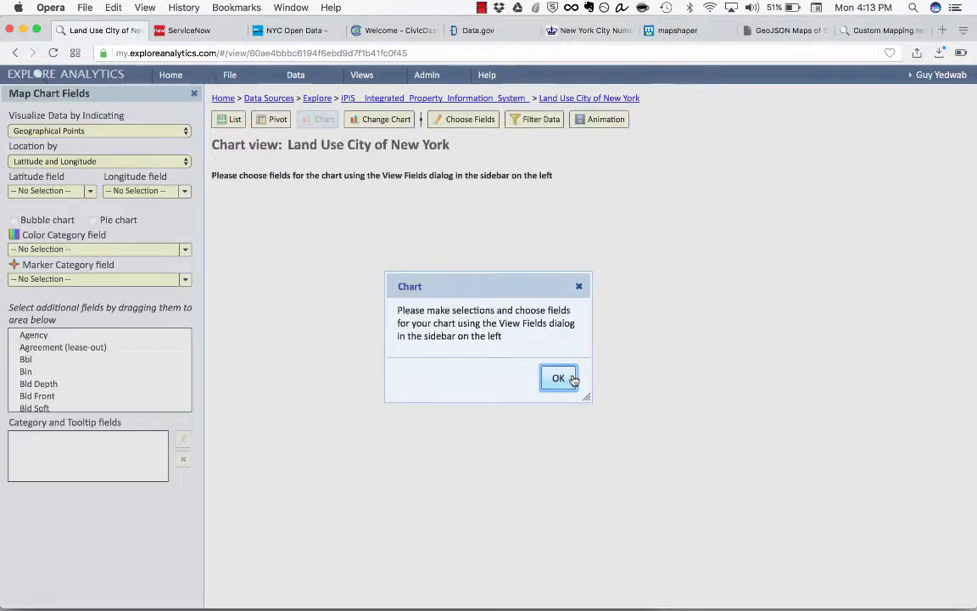
{"action": "left_click", "coordinate": [558, 380]}
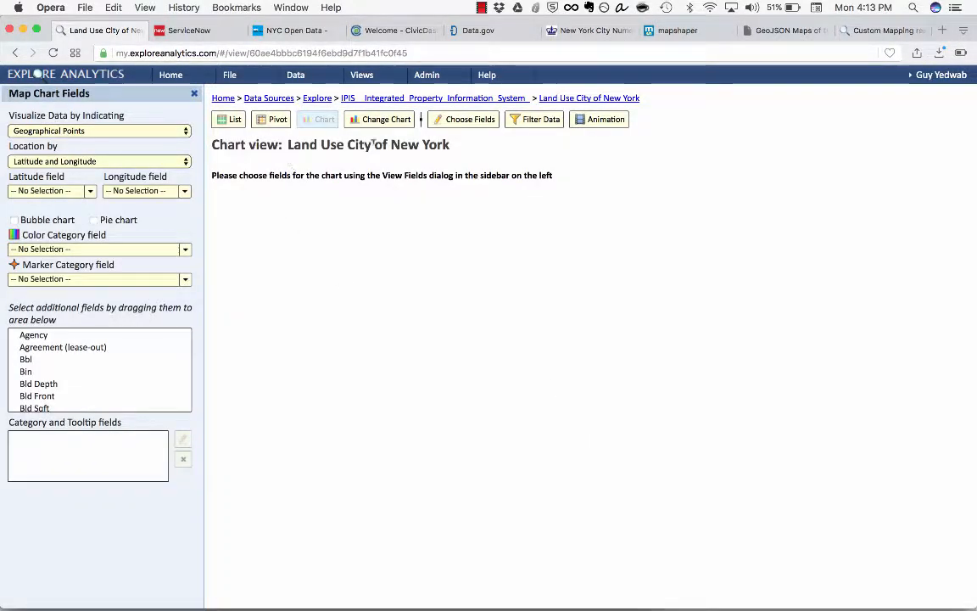
Step: Visualize the data as Geographical Areas (Choropleth) with the location determined by Custom
{"action": "left_click", "coordinate": [111, 128]}
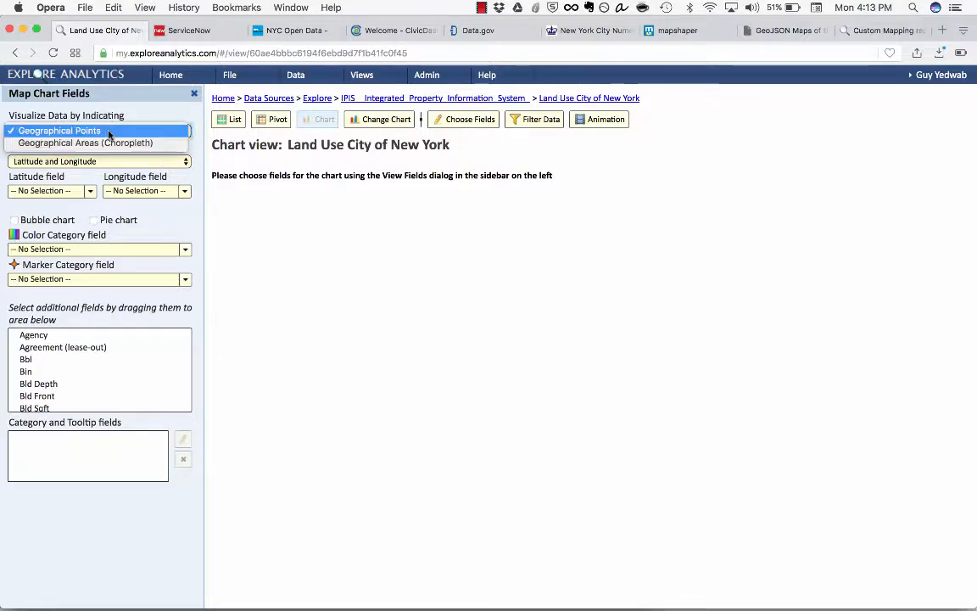
{"action": "left_click", "coordinate": [109, 143]}
{"action": "left_click", "coordinate": [110, 161]}
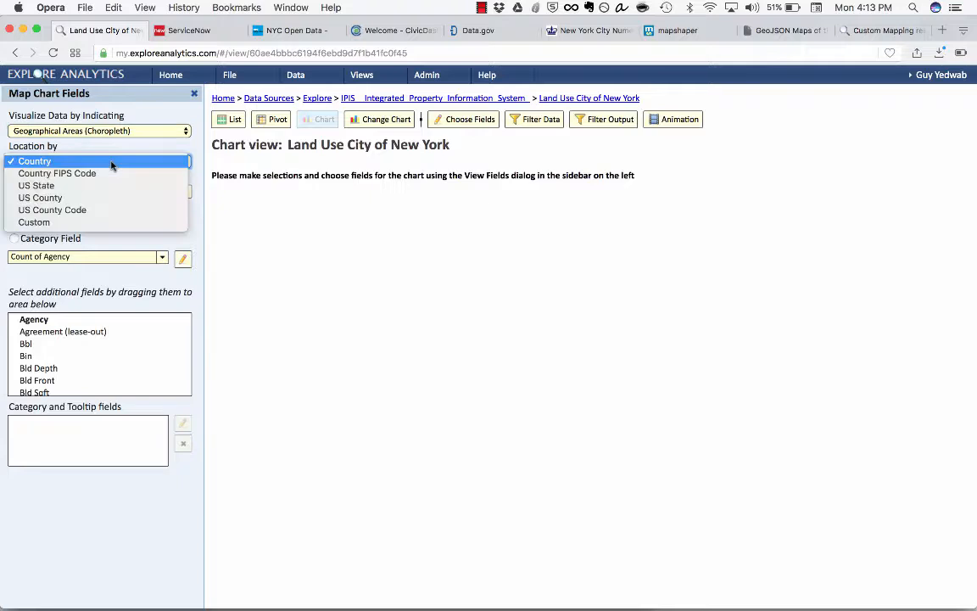
{"action": "left_click", "coordinate": [113, 221]}
Step: Set NY City Council as the location custom map and Council District as the location field
{"action": "left_click", "coordinate": [114, 194]}
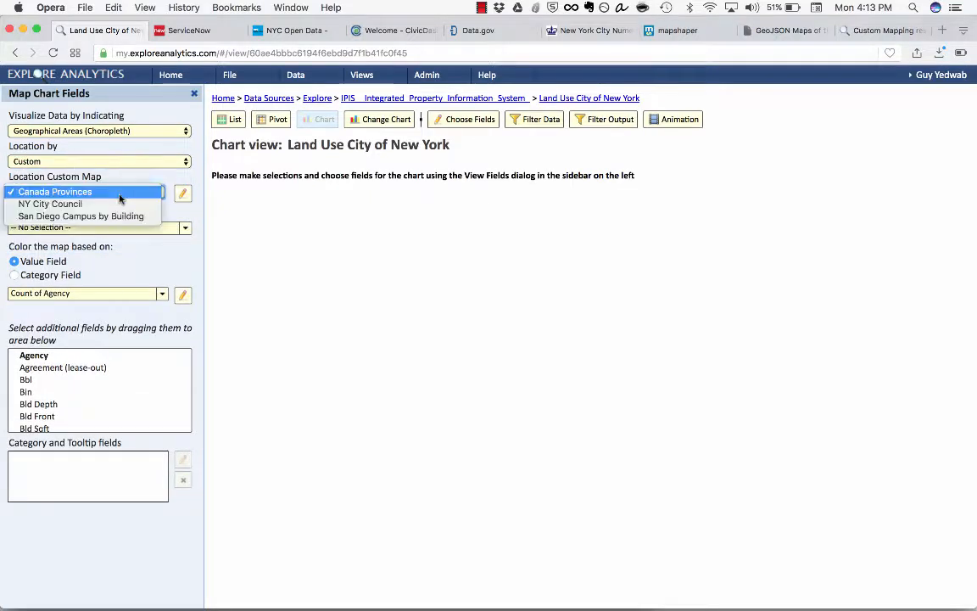
{"action": "left_click", "coordinate": [120, 207]}
{"action": "left_click", "coordinate": [119, 227]}
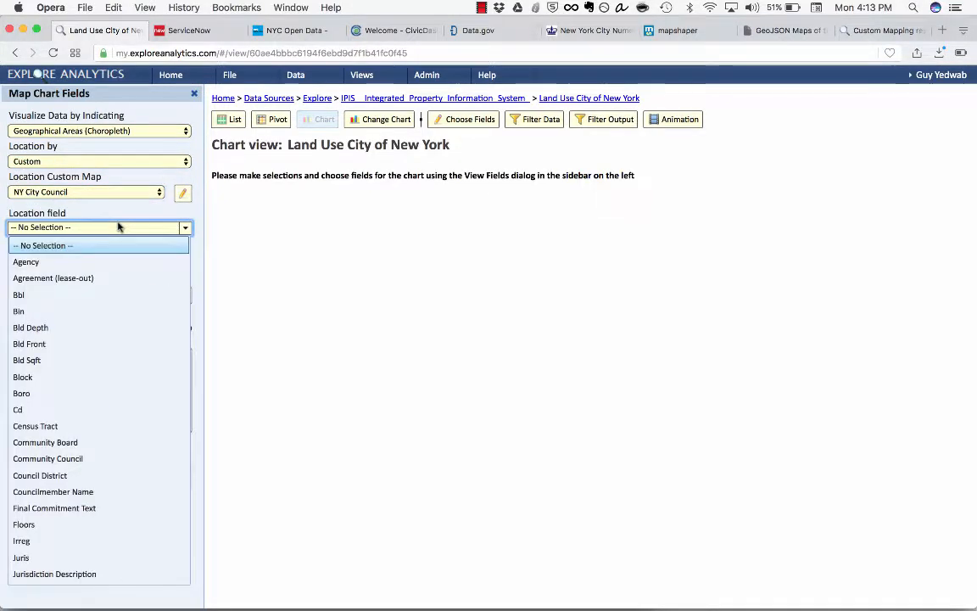
{"action": "scroll", "coordinate": [92, 343], "scroll_direction": "down", "scroll_amount": 2}
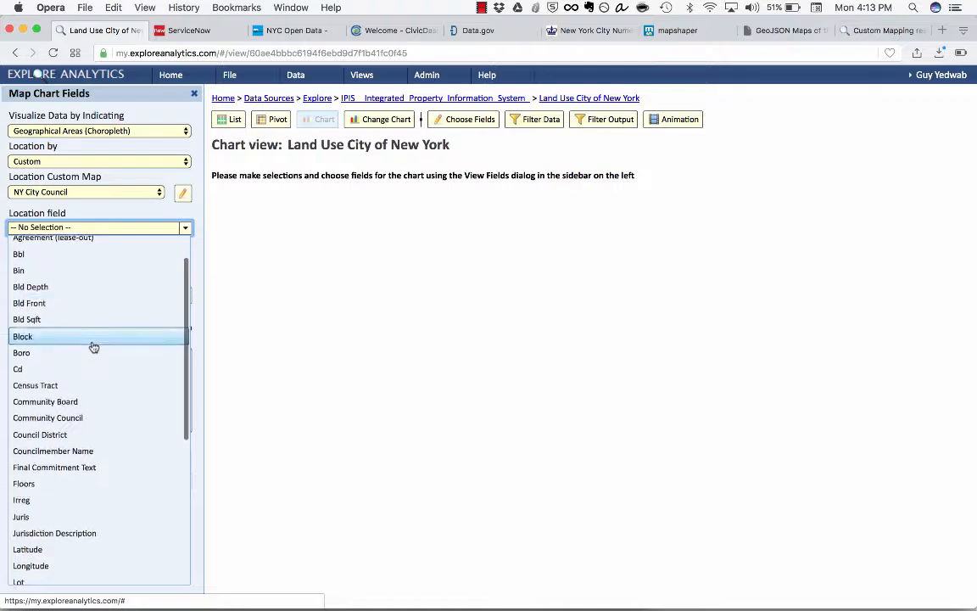
{"action": "left_click", "coordinate": [84, 436]}
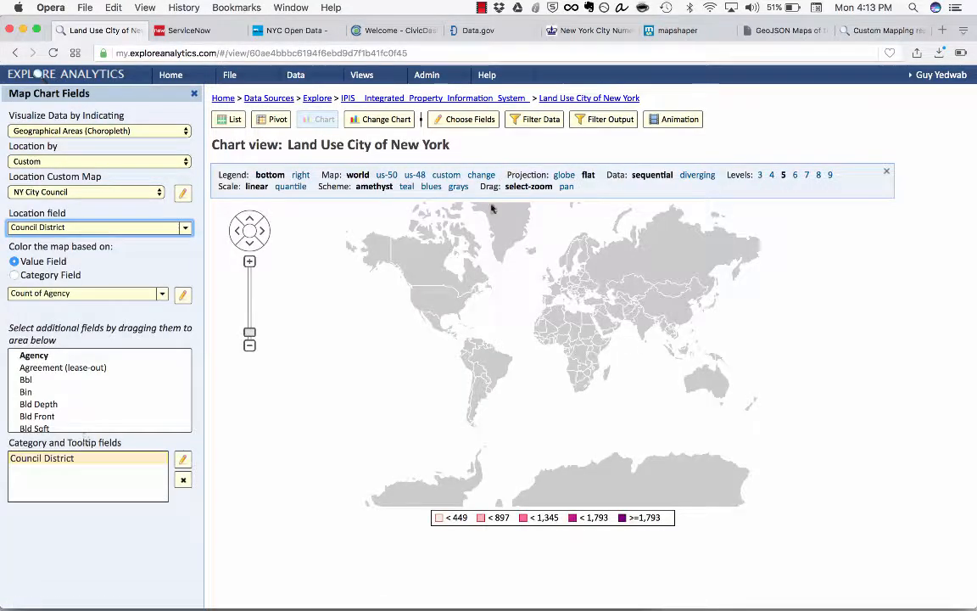
Step: Display the land use chart on the NY Boroughs custom map
{"action": "left_click", "coordinate": [447, 175]}
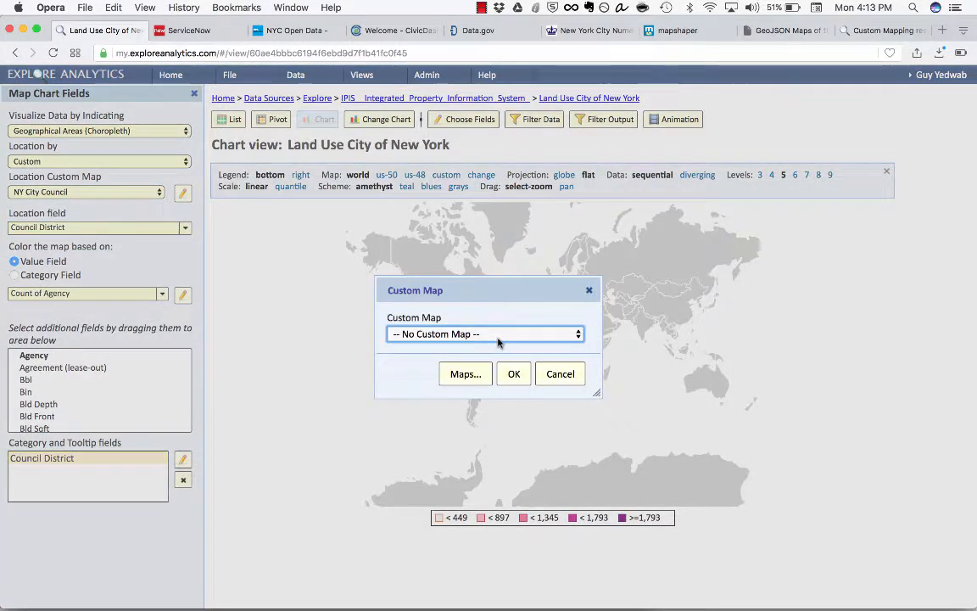
{"action": "left_click", "coordinate": [469, 333]}
{"action": "left_click", "coordinate": [475, 348]}
{"action": "left_click", "coordinate": [507, 336]}
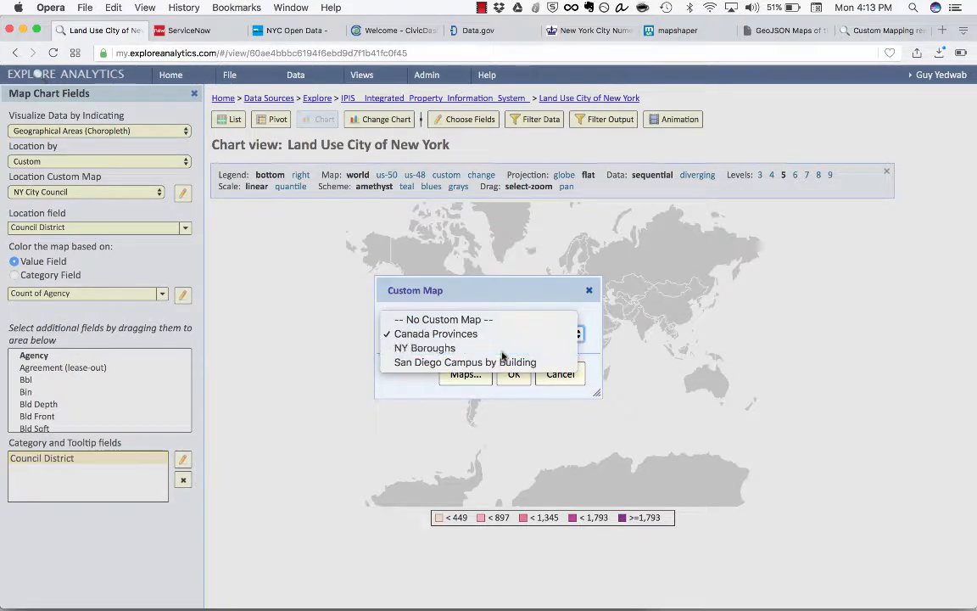
{"action": "left_click", "coordinate": [501, 348]}
{"action": "left_click", "coordinate": [513, 375]}
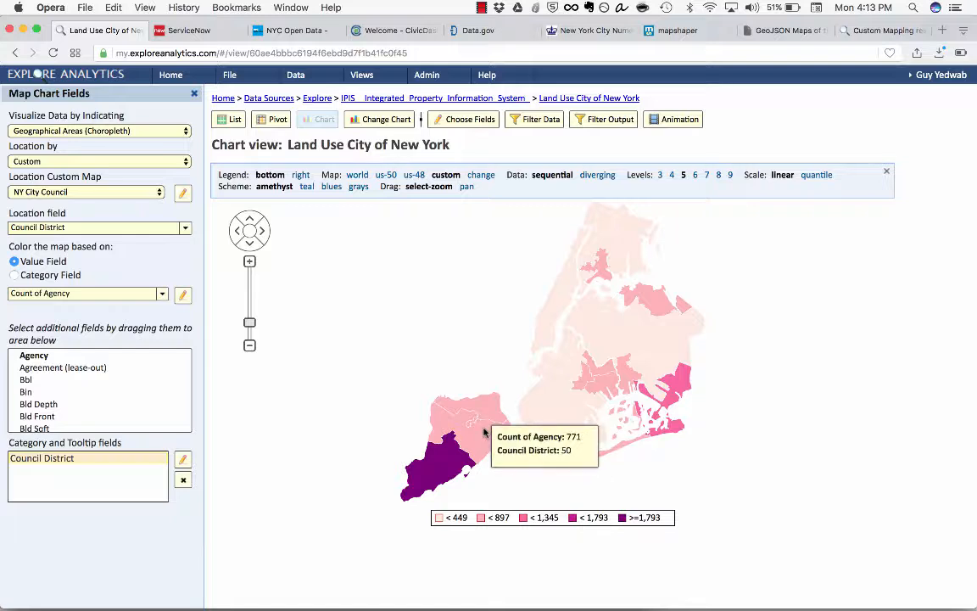
Step: Choose the sum of Prop Sqft as the value field that colors the council district map
{"action": "mouse_move", "coordinate": [612, 256]}
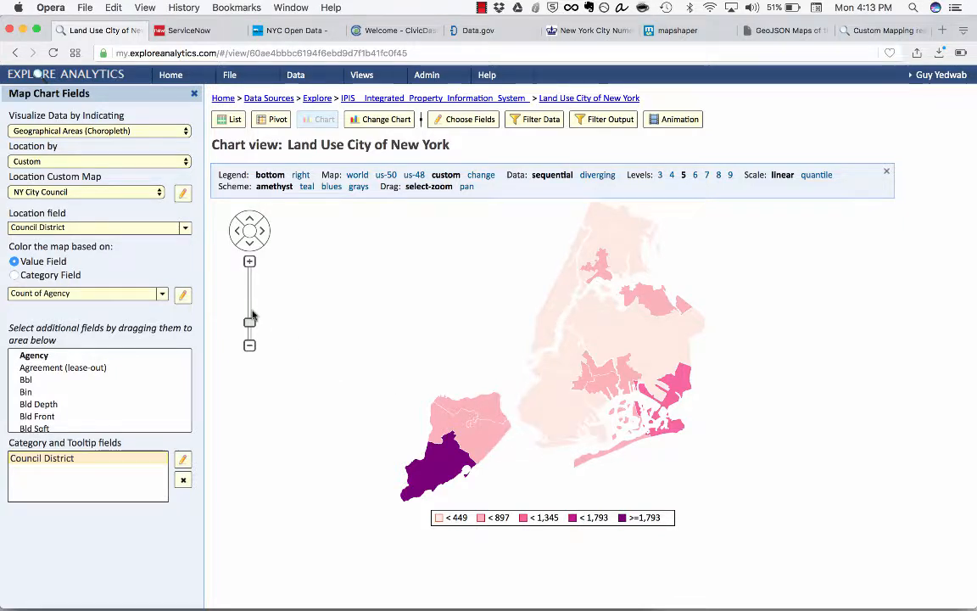
{"action": "left_click", "coordinate": [142, 294]}
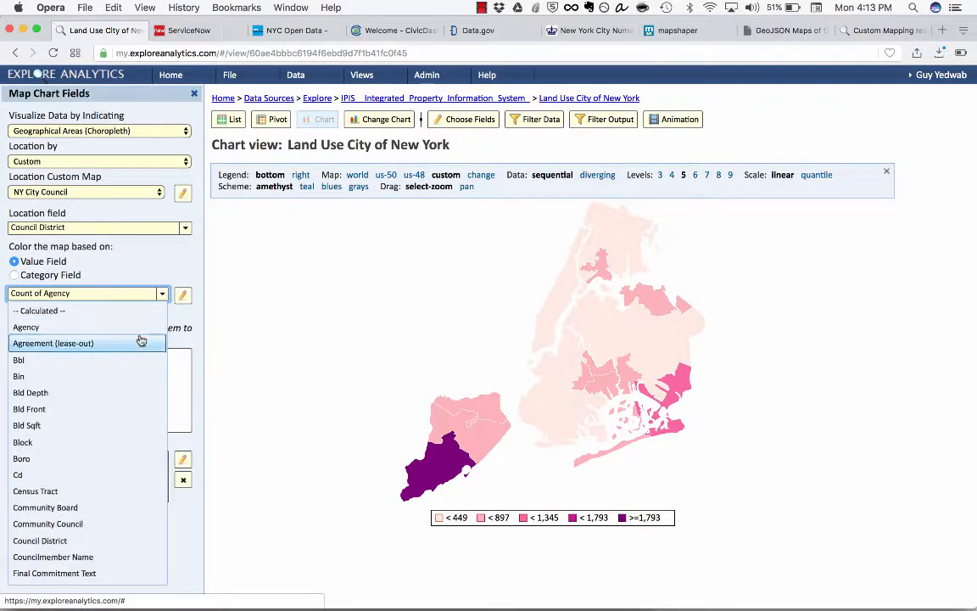
{"action": "scroll", "coordinate": [140, 339], "scroll_direction": "down", "scroll_amount": 5}
{"action": "scroll", "coordinate": [140, 340], "scroll_direction": "down", "scroll_amount": 5}
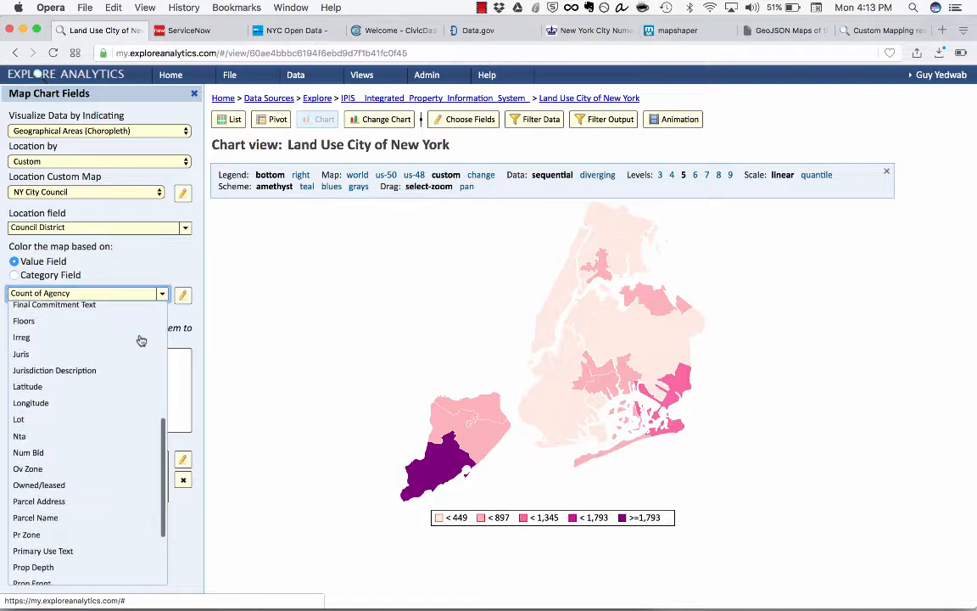
{"action": "scroll", "coordinate": [141, 340], "scroll_direction": "down", "scroll_amount": 1}
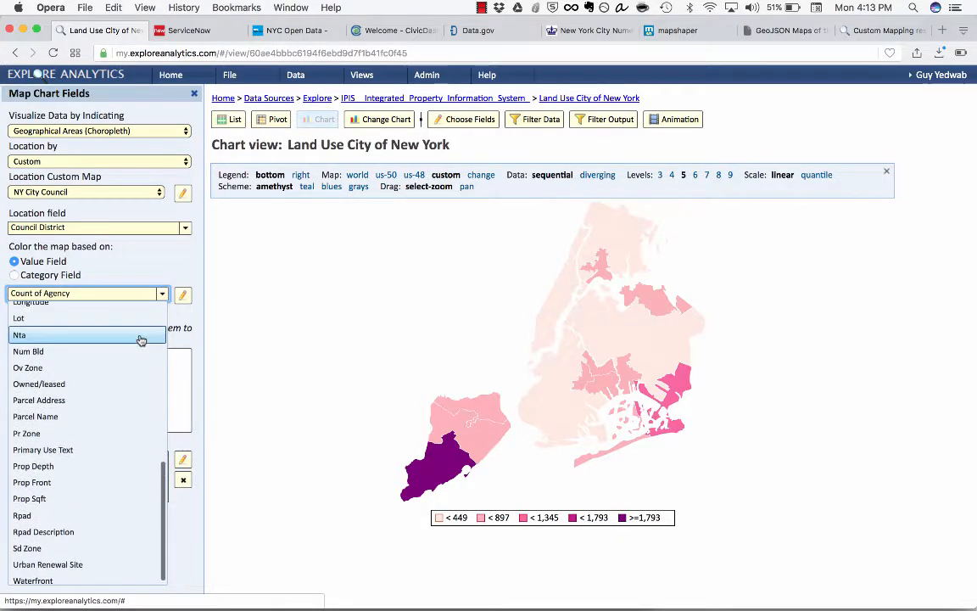
{"action": "scroll", "coordinate": [141, 341], "scroll_direction": "up", "scroll_amount": 5}
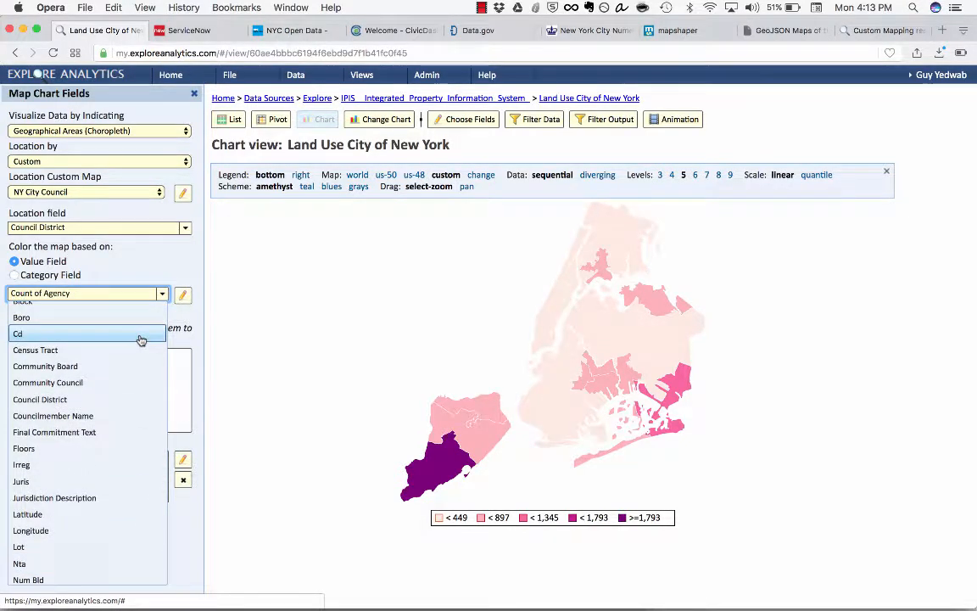
{"action": "scroll", "coordinate": [140, 340], "scroll_direction": "up", "scroll_amount": 5}
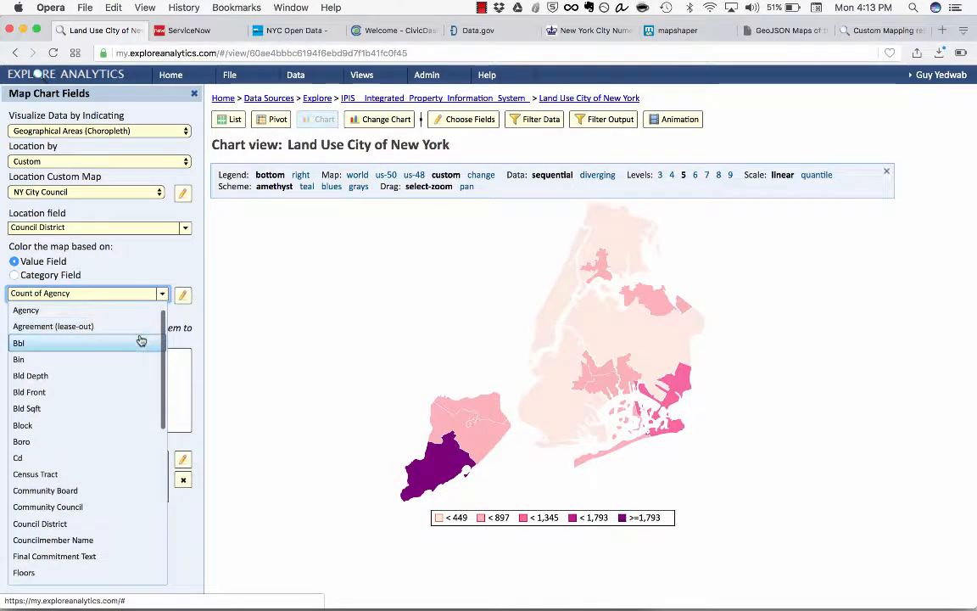
{"action": "scroll", "coordinate": [141, 340], "scroll_direction": "down", "scroll_amount": 10}
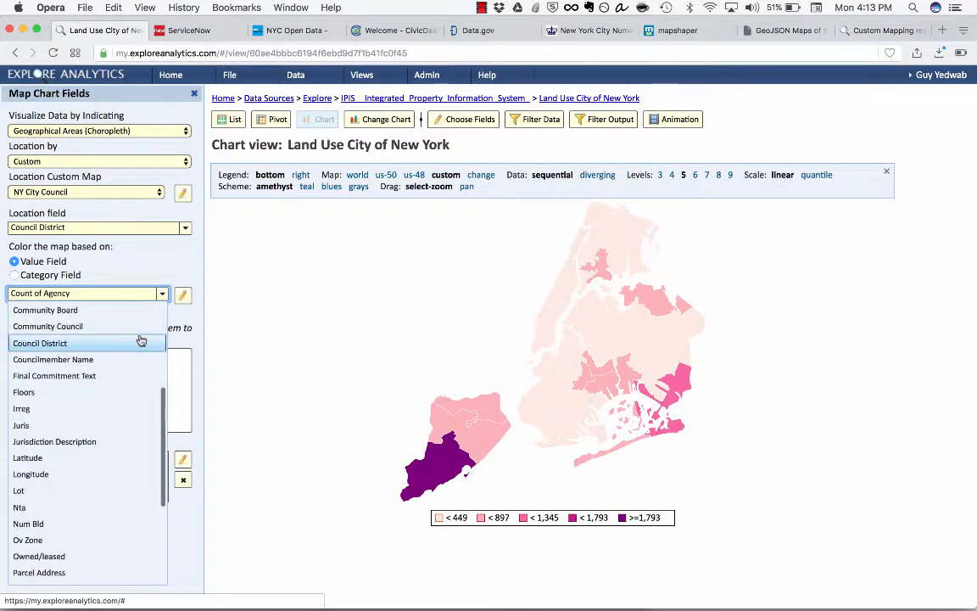
{"action": "scroll", "coordinate": [120, 420], "scroll_direction": "down", "scroll_amount": 3}
{"action": "left_click", "coordinate": [45, 493]}
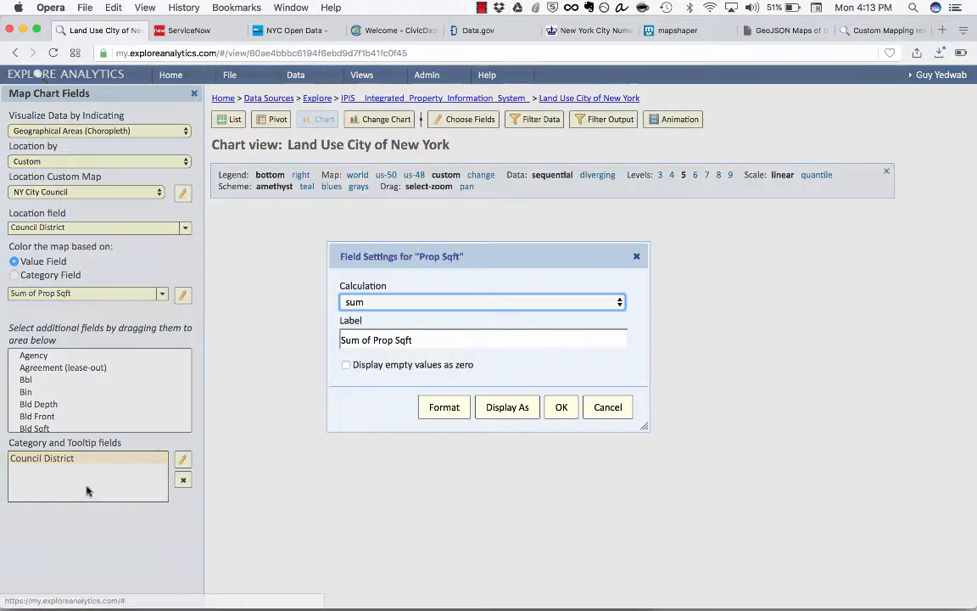
Step: Label the Prop Sqft value field "Total Square Foot" and apply its field settings
{"action": "left_click_drag", "start_coordinate": [373, 339], "coordinate": [333, 337]}
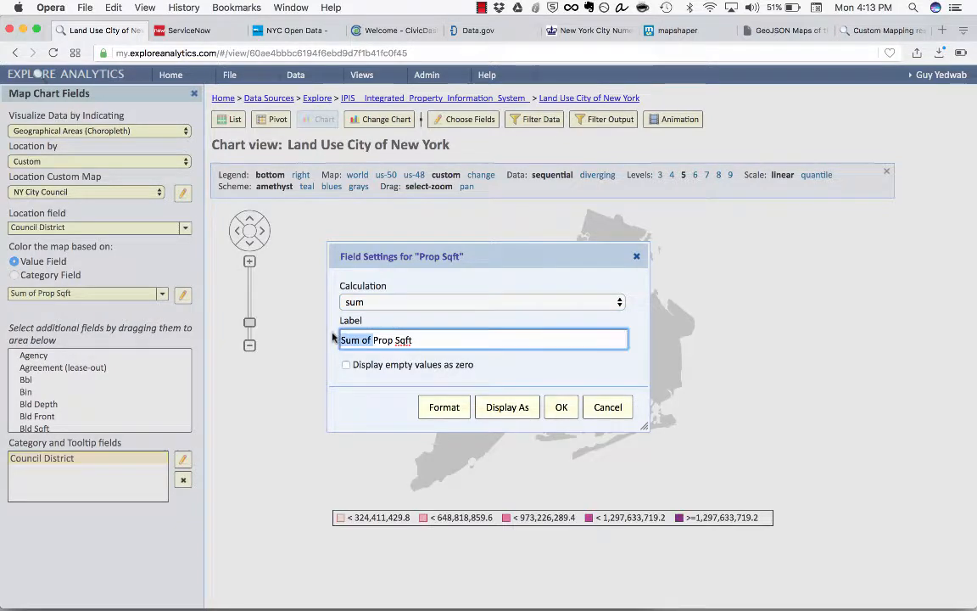
{"action": "key", "text": "BackSpace"}
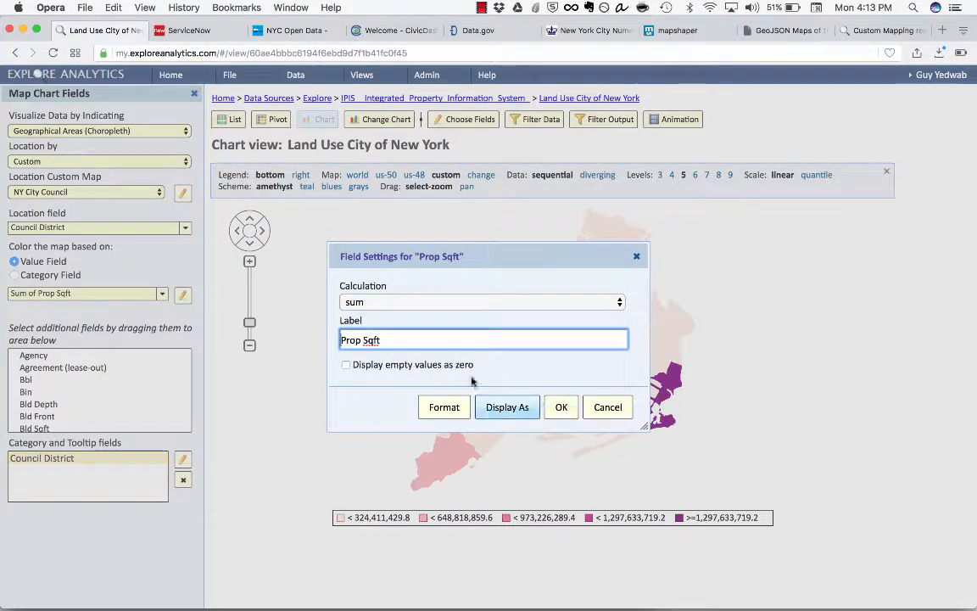
{"action": "left_click_drag", "start_coordinate": [433, 338], "coordinate": [287, 333]}
{"action": "type", "text": "Total "}
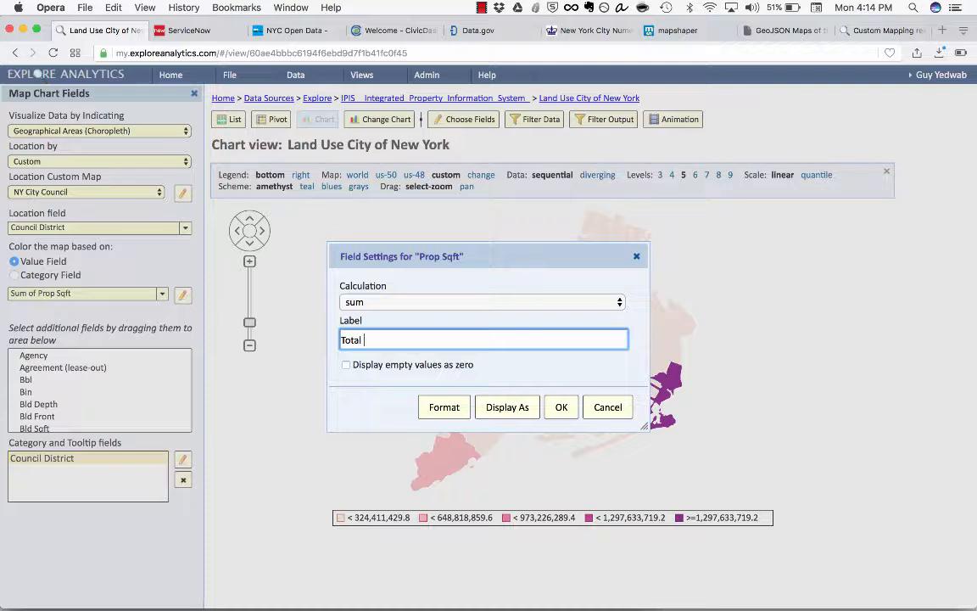
{"action": "type", "text": "Square Foot"}
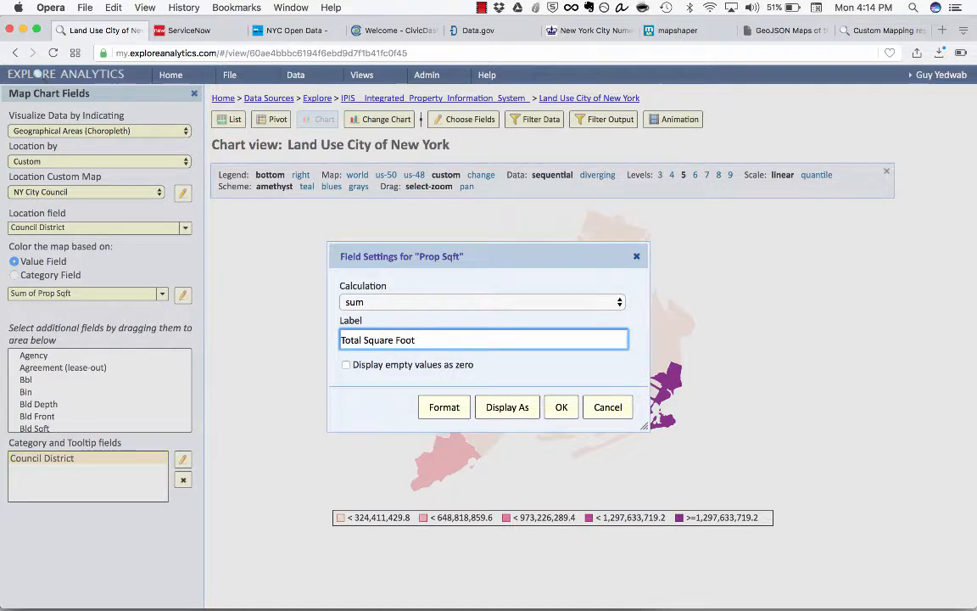
{"action": "key", "text": "Return"}
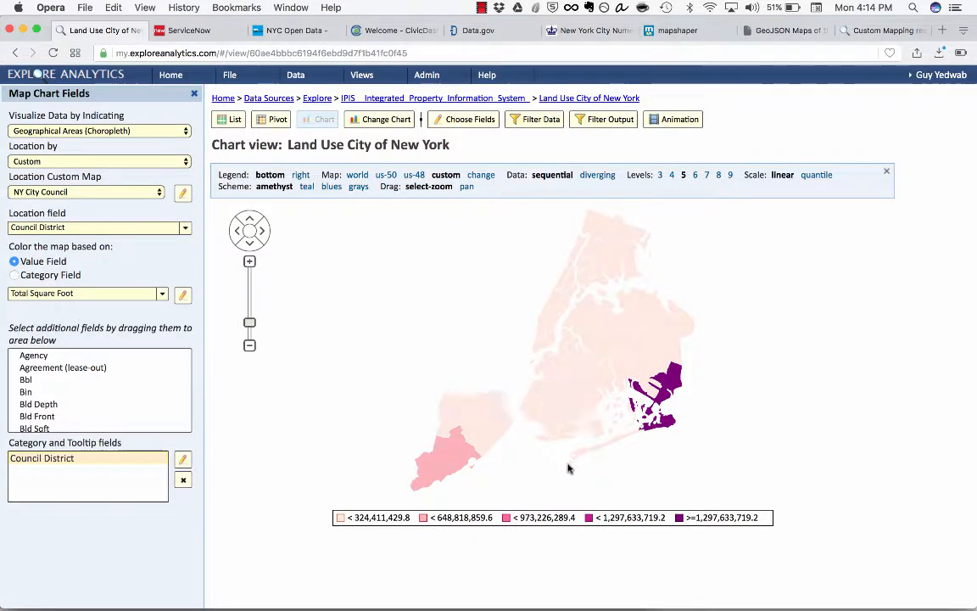
{"action": "mouse_move", "coordinate": [667, 400]}
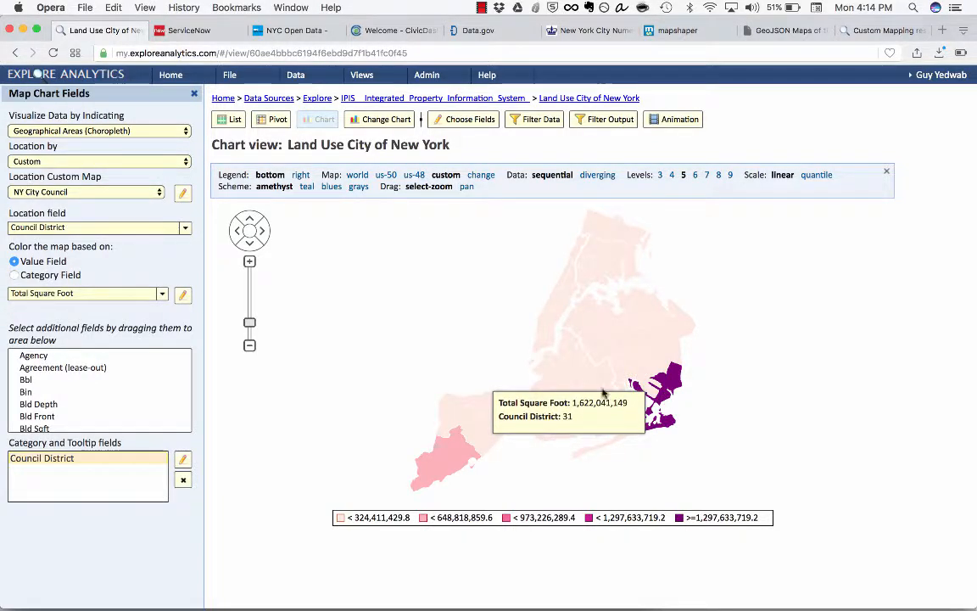
{"action": "left_click", "coordinate": [182, 294]}
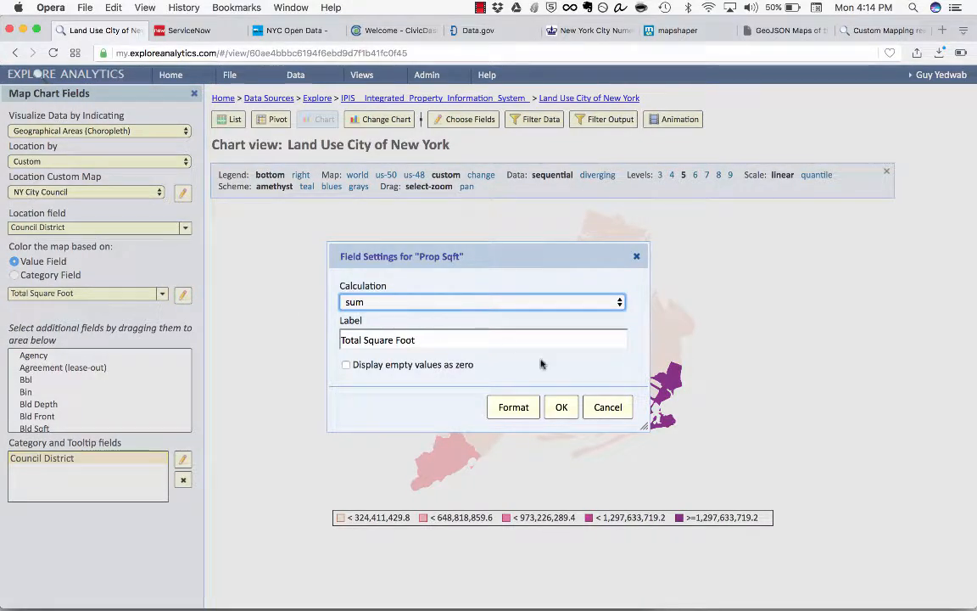
{"action": "left_click", "coordinate": [605, 407]}
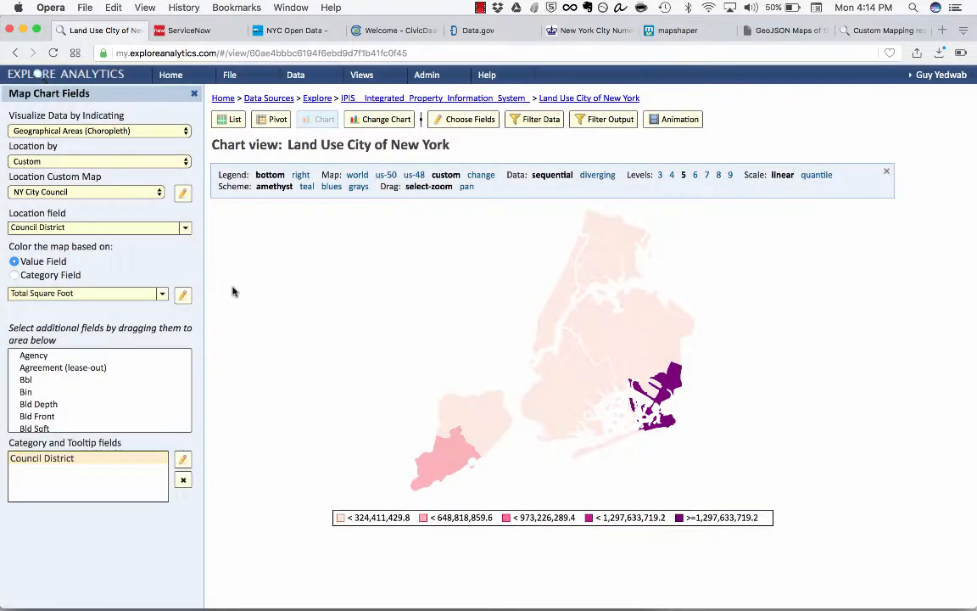
Step: Start a calculated value for the map color and create a value field summing Bld Sqft, labeled "Bld Sqft"
{"action": "left_click", "coordinate": [163, 296]}
{"action": "scroll", "coordinate": [85, 398], "scroll_direction": "up", "scroll_amount": 10}
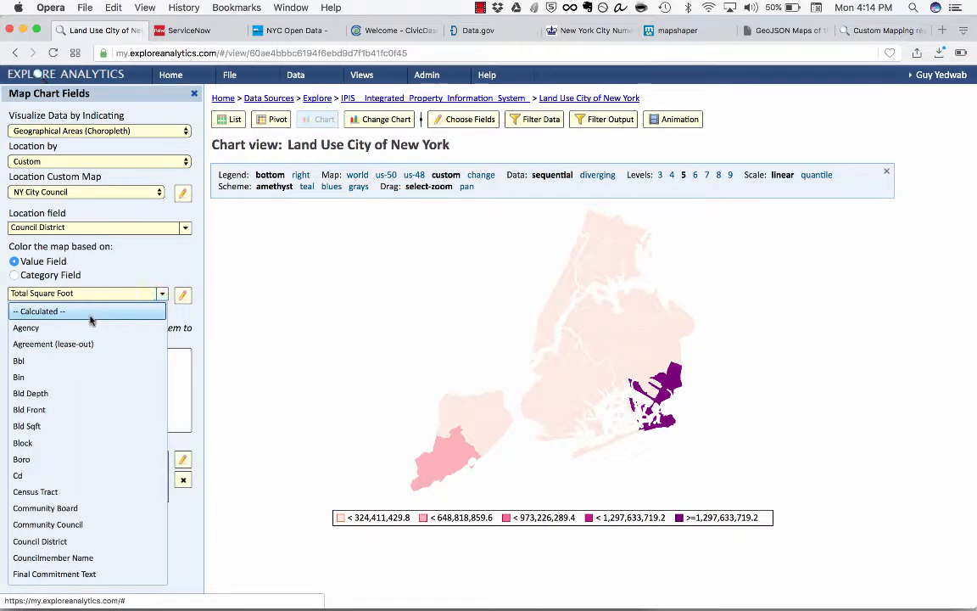
{"action": "left_click", "coordinate": [90, 313]}
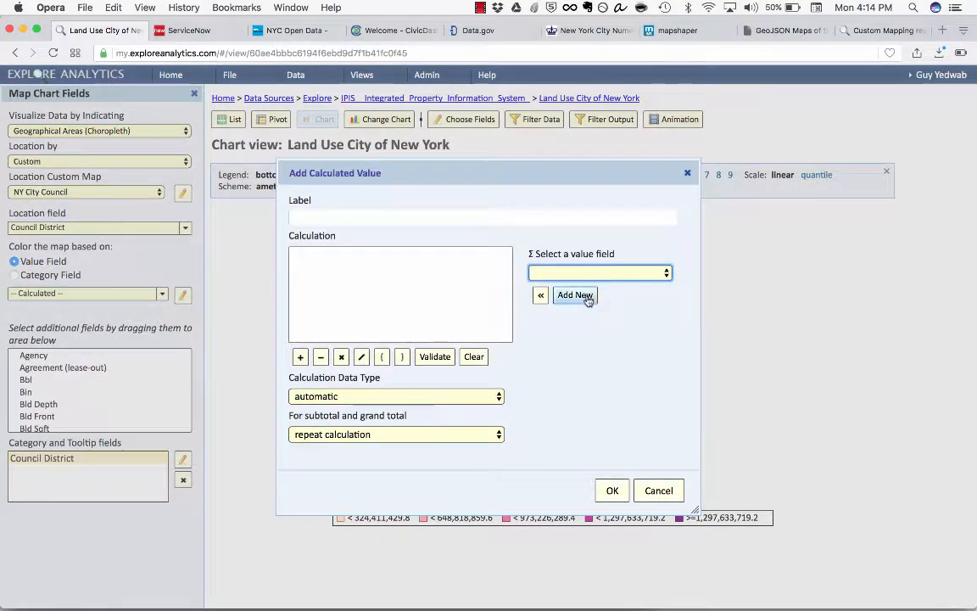
{"action": "left_click", "coordinate": [587, 298]}
{"action": "left_click", "coordinate": [580, 292]}
{"action": "left_click", "coordinate": [524, 293]}
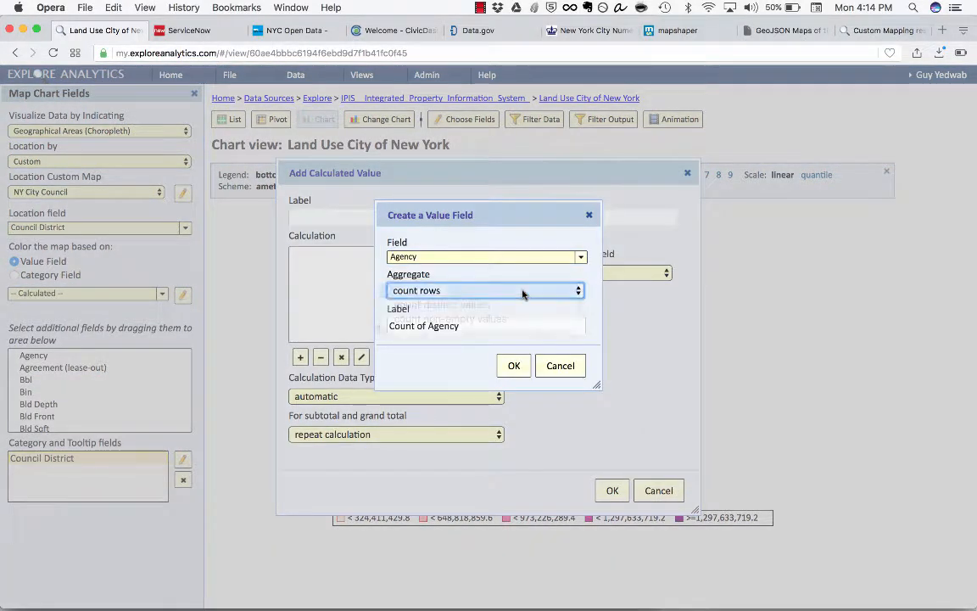
{"action": "left_click", "coordinate": [504, 257]}
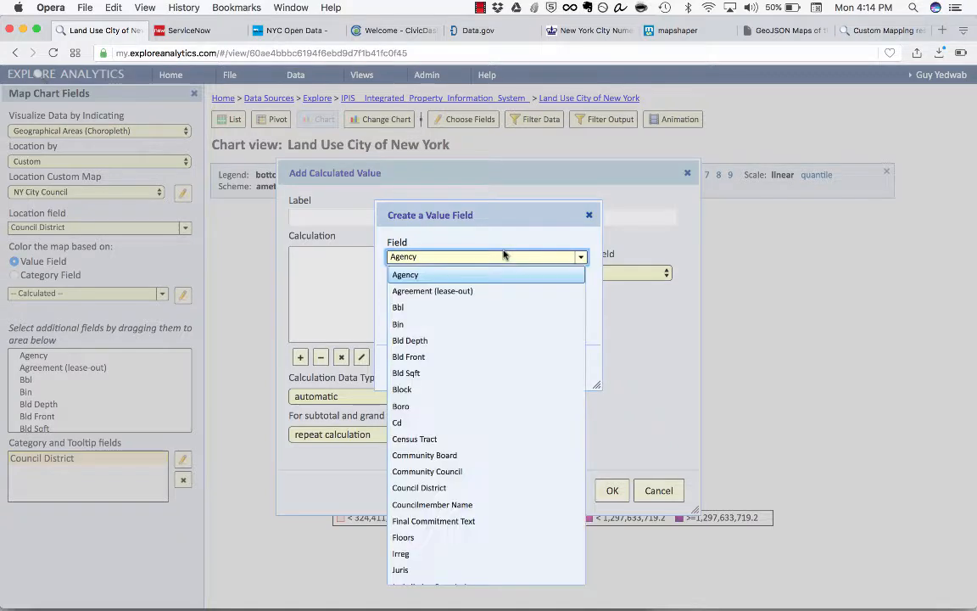
{"action": "left_click", "coordinate": [499, 373]}
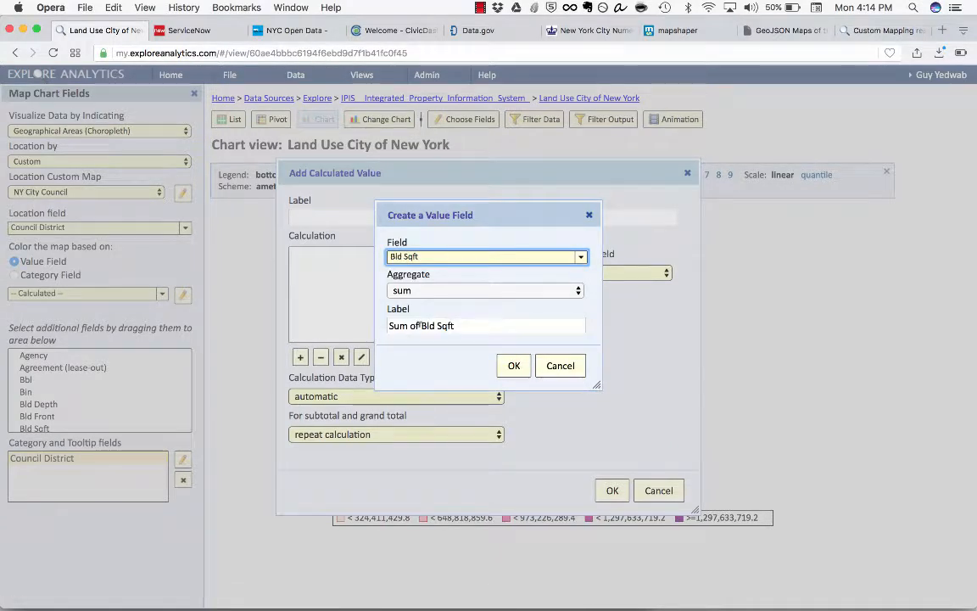
{"action": "left_click_drag", "start_coordinate": [421, 326], "coordinate": [388, 326]}
{"action": "key", "text": "BackSpace"}
{"action": "left_click", "coordinate": [515, 367]}
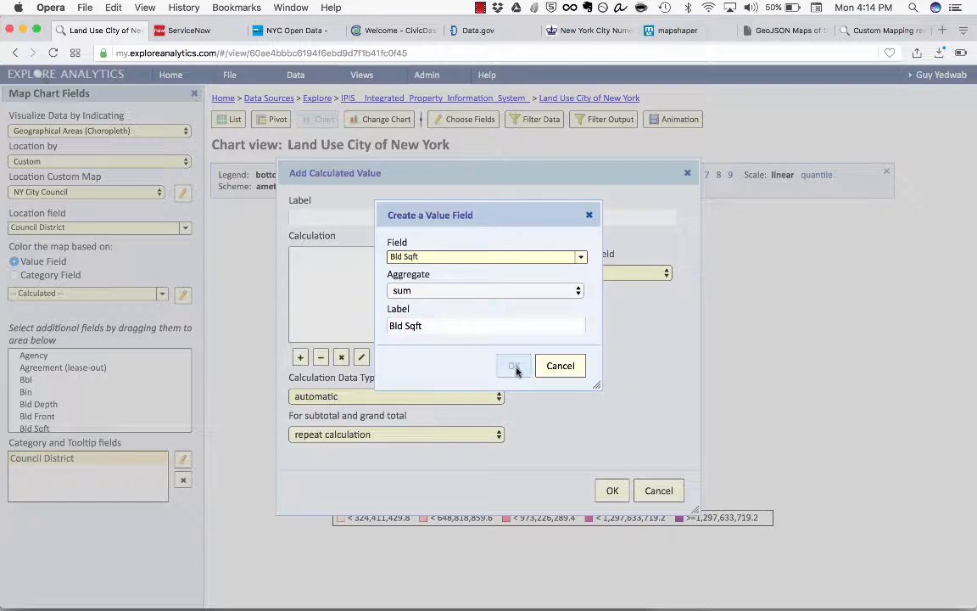
{"action": "left_click", "coordinate": [607, 281]}
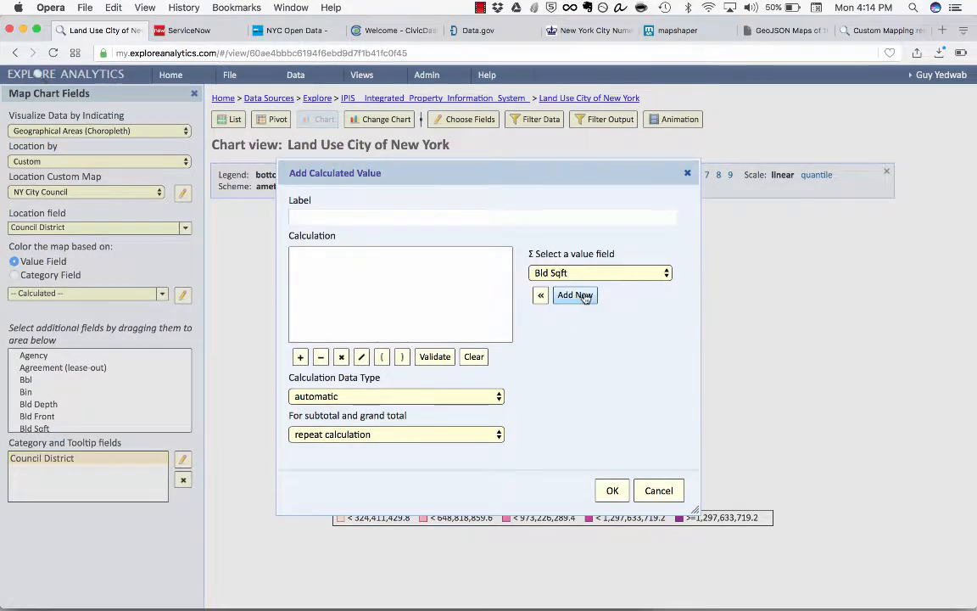
Step: Create a second value field for the calculation summing Prop Sqft, labeled "Prop Sqft"
{"action": "left_click", "coordinate": [585, 297]}
{"action": "left_click", "coordinate": [551, 300]}
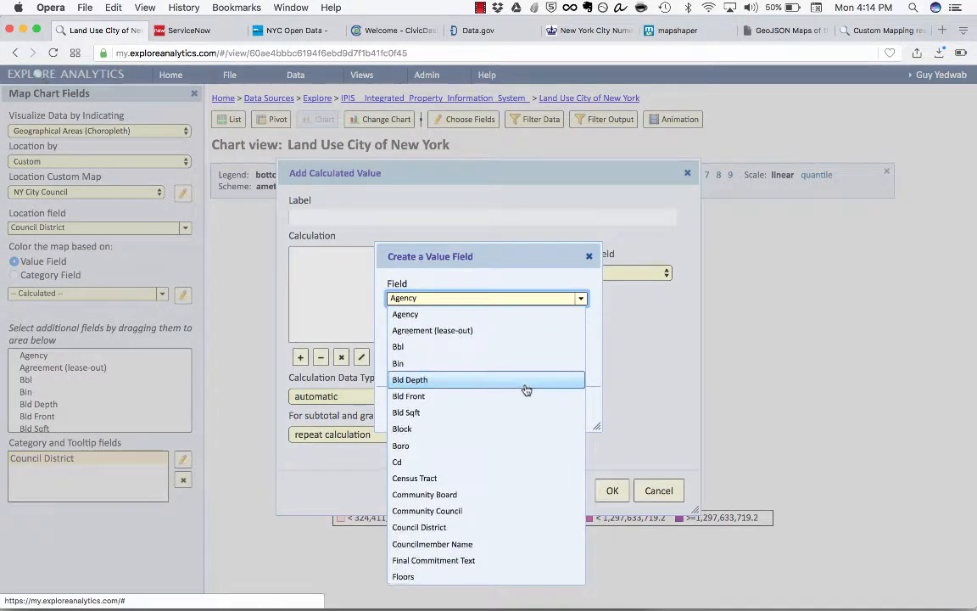
{"action": "scroll", "coordinate": [523, 390], "scroll_direction": "down", "scroll_amount": 5}
{"action": "left_click", "coordinate": [502, 493]}
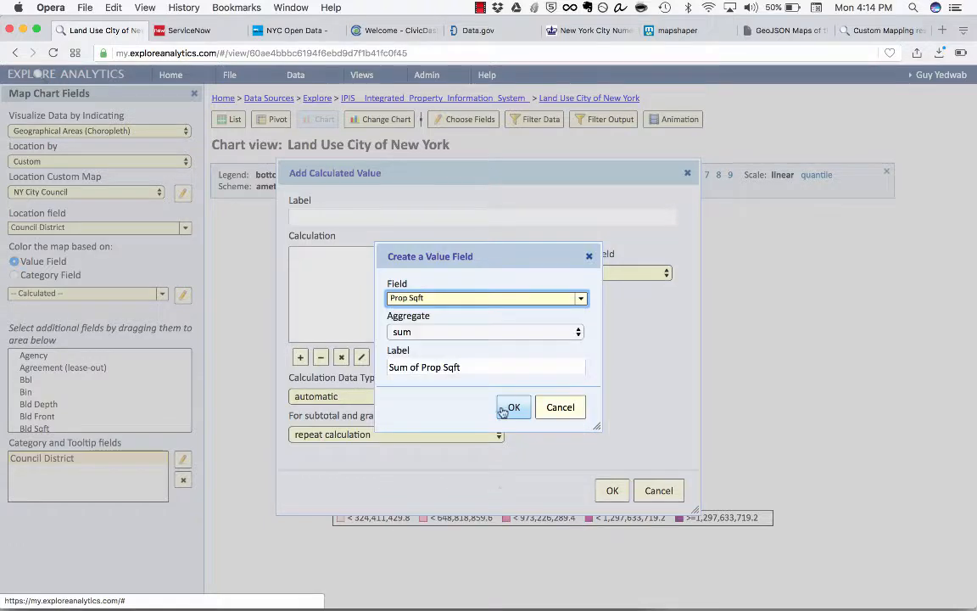
{"action": "left_click_drag", "start_coordinate": [389, 366], "coordinate": [423, 368]}
{"action": "key", "text": "BackSpace"}
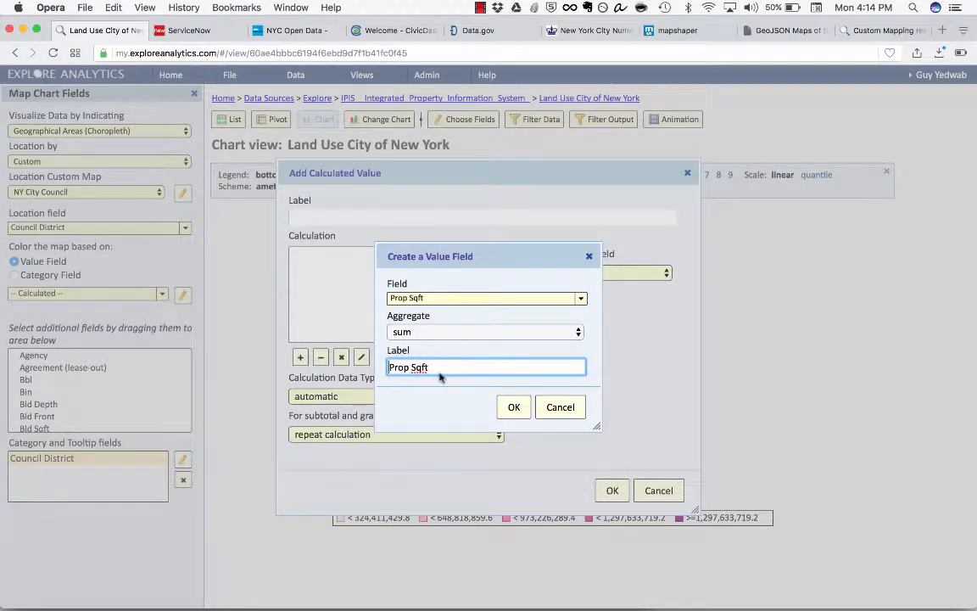
{"action": "left_click", "coordinate": [515, 409]}
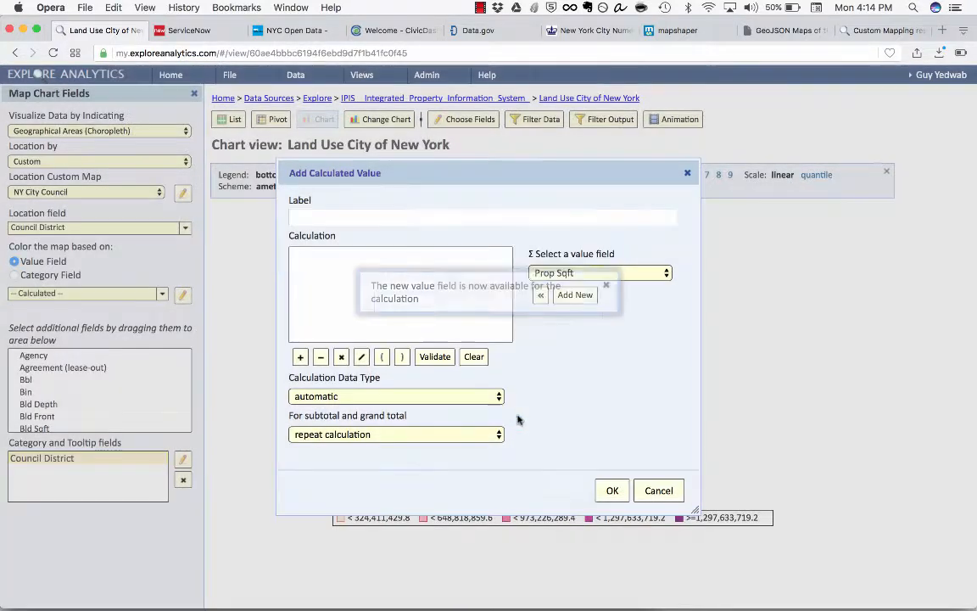
{"action": "left_click", "coordinate": [609, 286]}
Step: Define the calculation as "Prop Sqft" / "Bld Sqft", label it "SQ Foot Density" and apply it to the map
{"action": "left_click", "coordinate": [541, 296]}
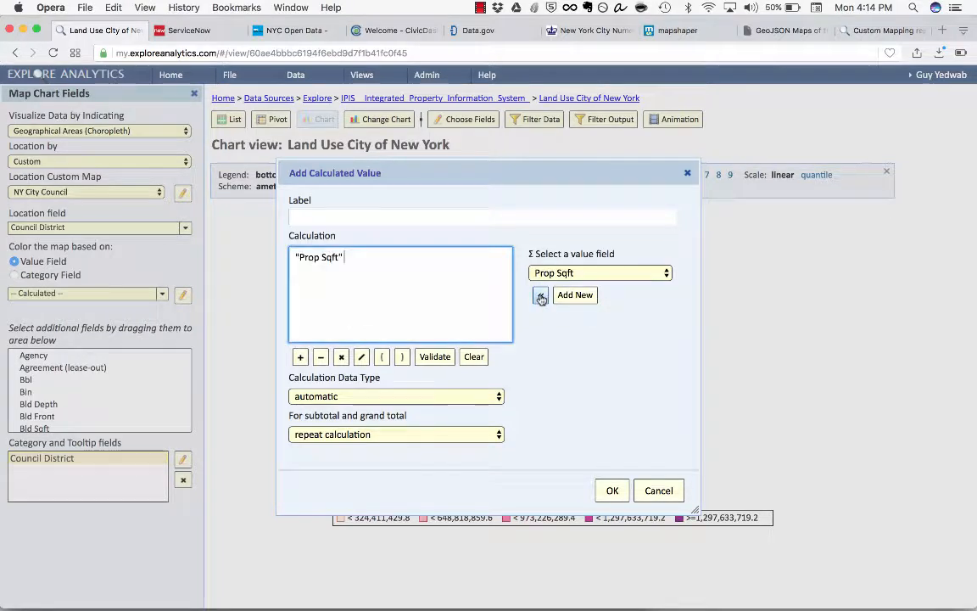
{"action": "type", "text": "/"}
{"action": "left_click", "coordinate": [600, 273]}
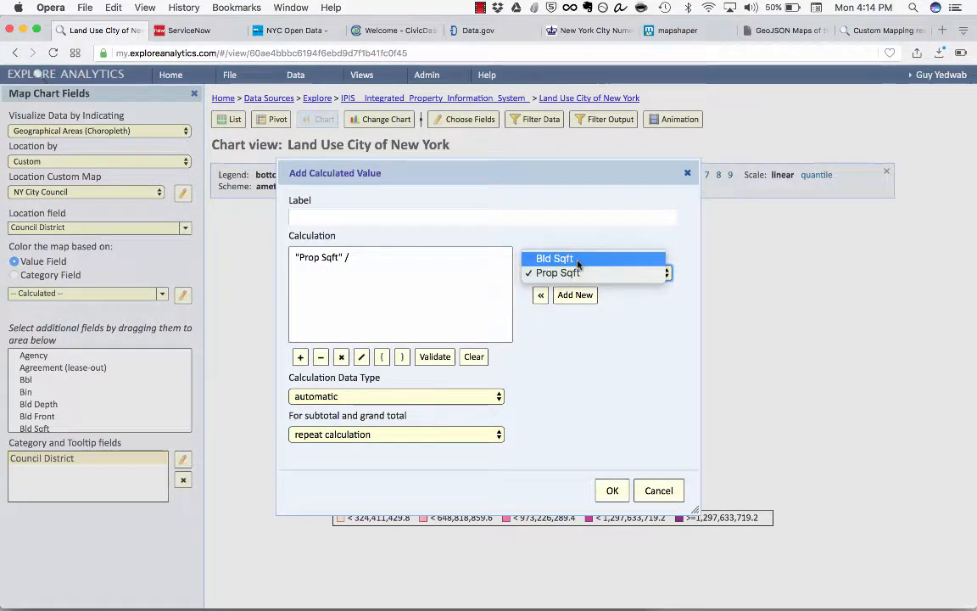
{"action": "left_click", "coordinate": [560, 252]}
{"action": "left_click", "coordinate": [547, 296]}
{"action": "left_click", "coordinate": [473, 218]}
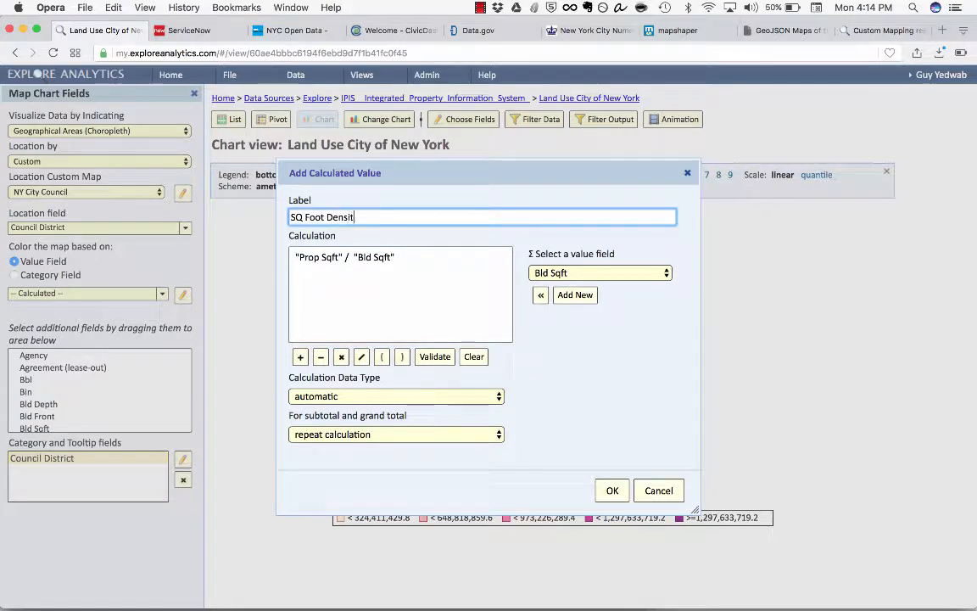
{"action": "left_click", "coordinate": [612, 491]}
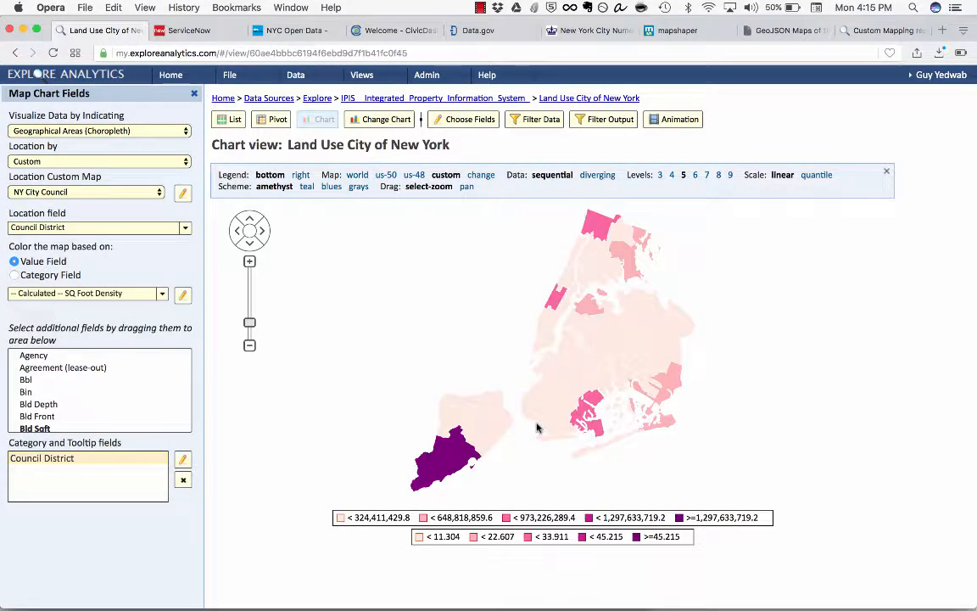
Step: Switch to the land use list view and look across the property size, building size and council district columns
{"action": "mouse_move", "coordinate": [440, 467]}
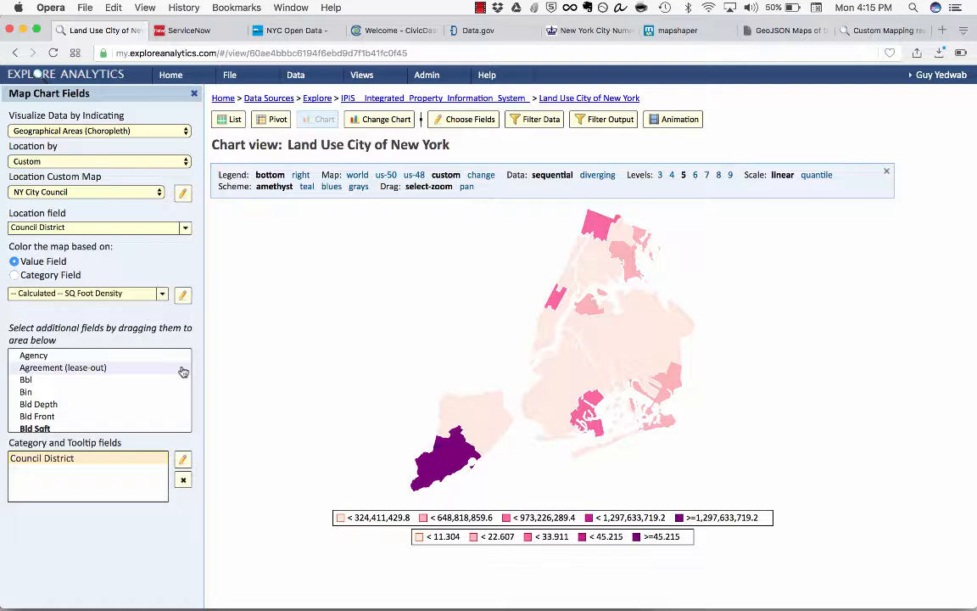
{"action": "left_click", "coordinate": [232, 121]}
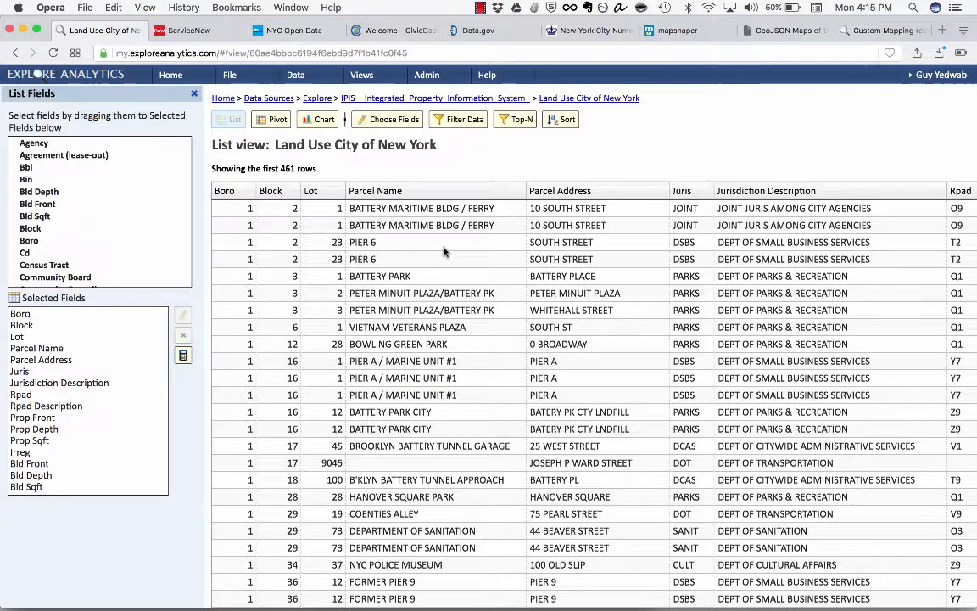
{"action": "scroll", "coordinate": [443, 251], "scroll_direction": "right", "scroll_amount": 10}
{"action": "scroll", "coordinate": [443, 251], "scroll_direction": "right", "scroll_amount": 1}
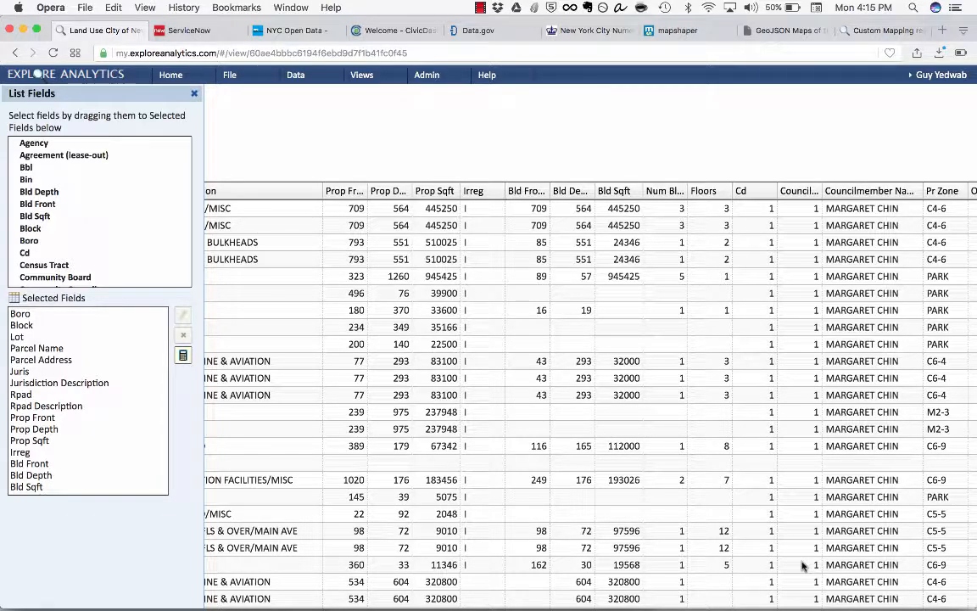
{"action": "scroll", "coordinate": [774, 399], "scroll_direction": "left", "scroll_amount": 10}
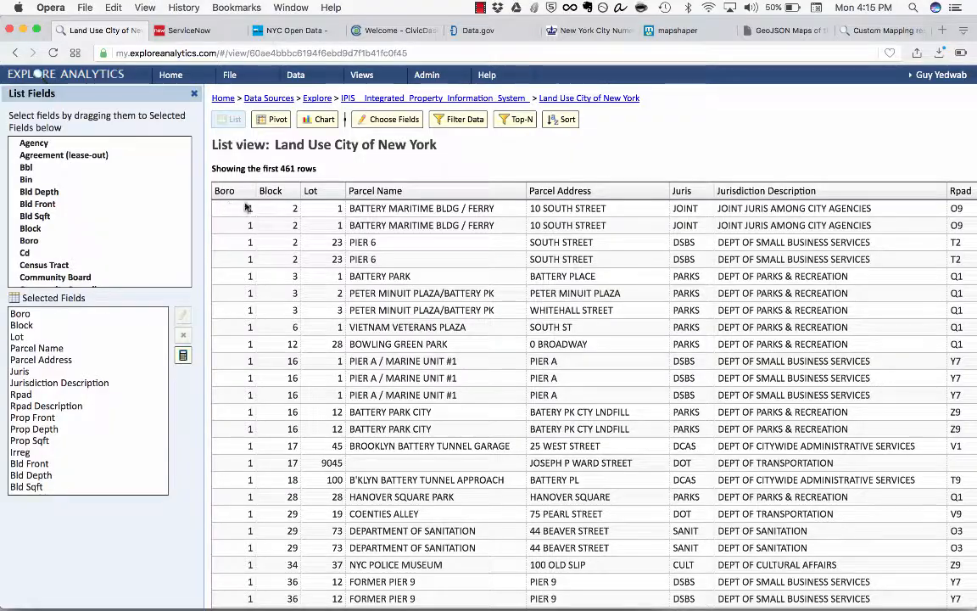
Step: Start a calculated field in the land use list and begin its calculation with the DECODE function on the Boro field
{"action": "scroll", "coordinate": [249, 208], "scroll_direction": "down", "scroll_amount": 1}
{"action": "scroll", "coordinate": [249, 208], "scroll_direction": "down", "scroll_amount": 20}
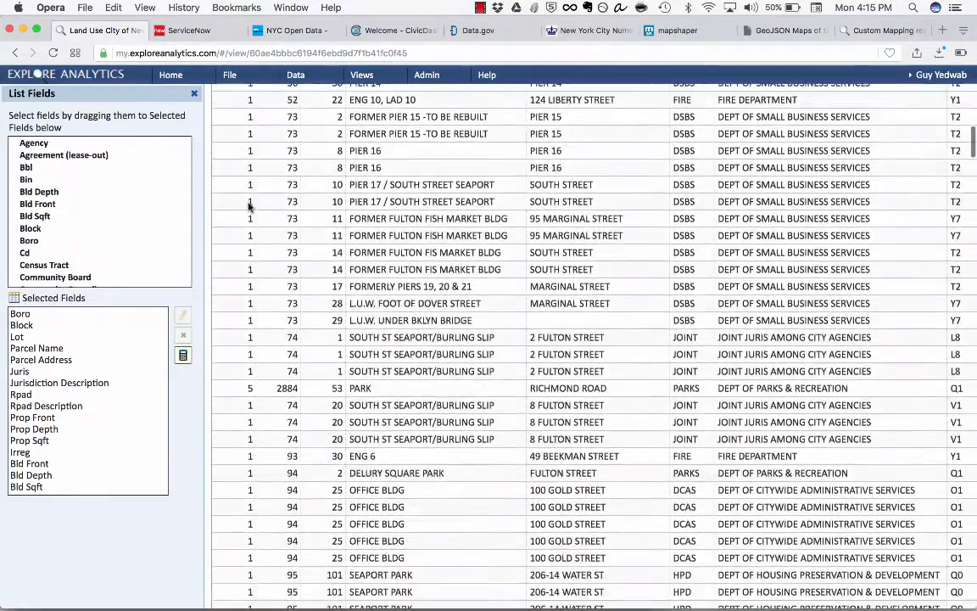
{"action": "scroll", "coordinate": [248, 208], "scroll_direction": "up", "scroll_amount": 20}
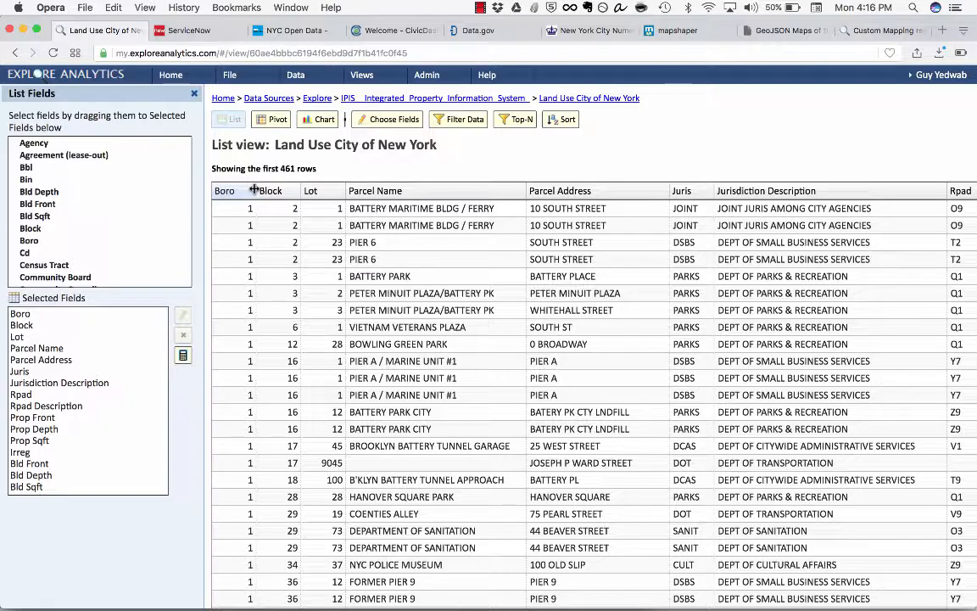
{"action": "left_click", "coordinate": [183, 357]}
{"action": "left_click", "coordinate": [644, 350]}
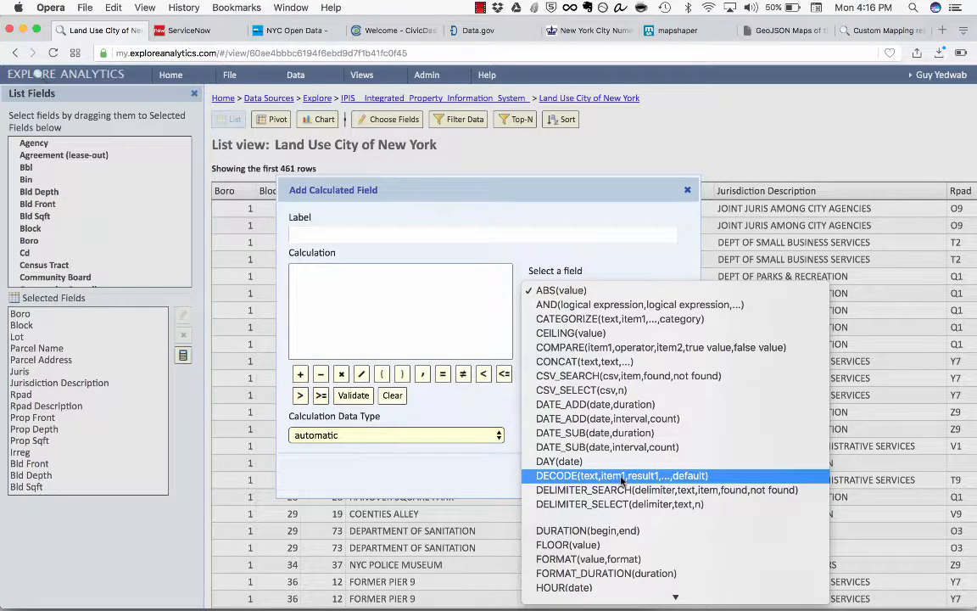
{"action": "left_click", "coordinate": [621, 477]}
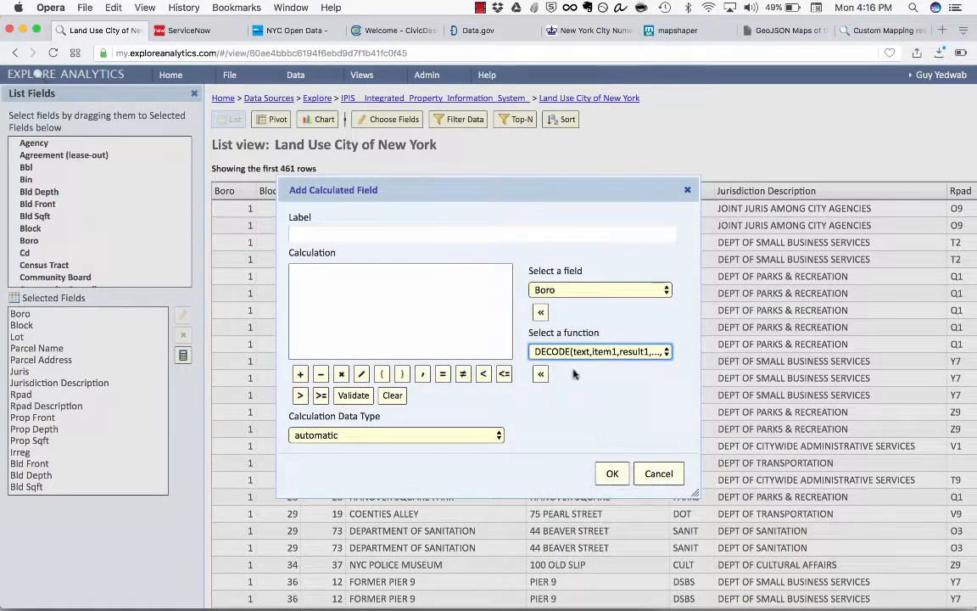
{"action": "left_click", "coordinate": [541, 375]}
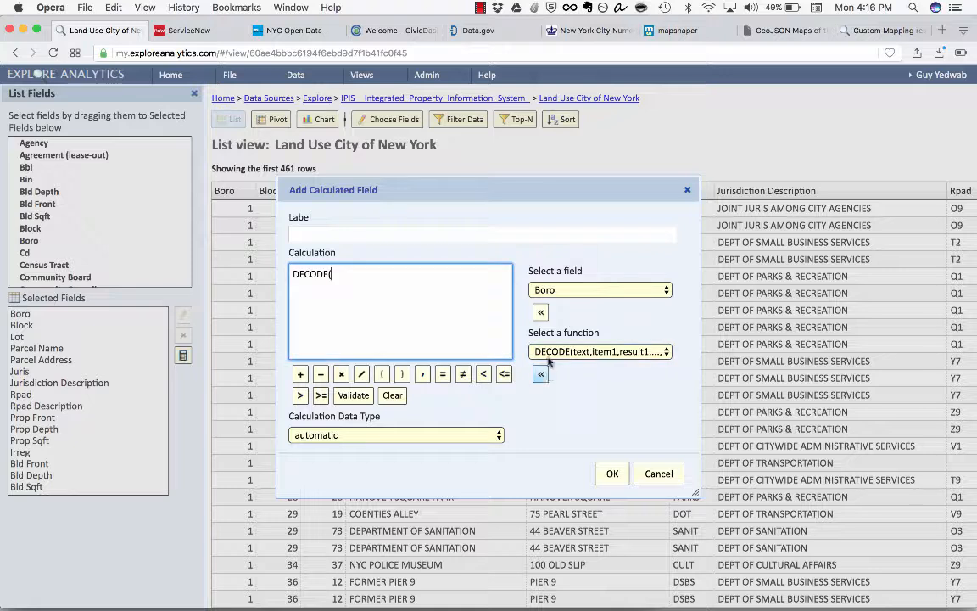
{"action": "left_click", "coordinate": [542, 314]}
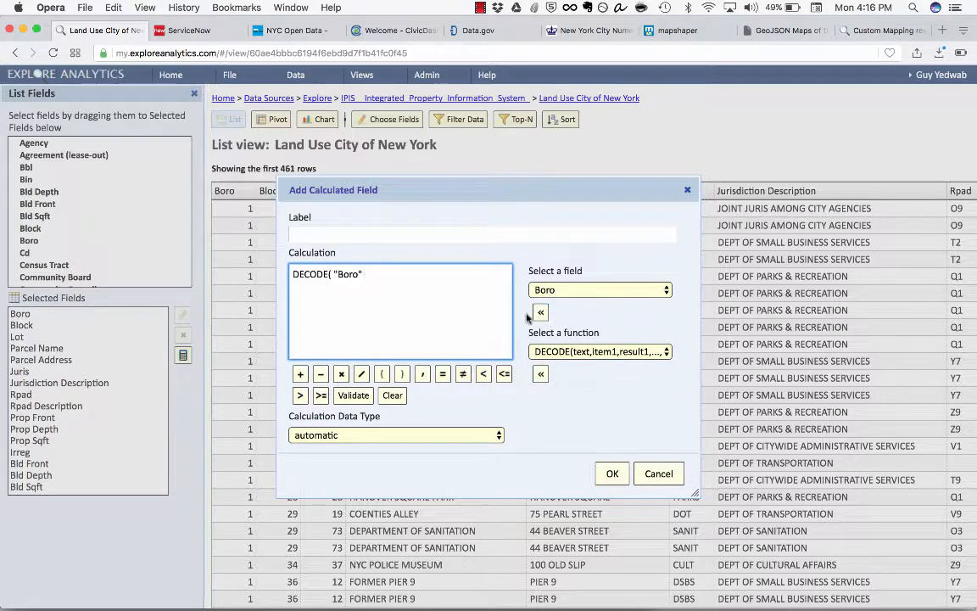
Step: In the DECODE calculation, map '1' to 'Manhattan', '2' to 'Brooklyn' and '3' to 'Queens'
{"action": "type", "text": ","}
{"action": "type", "text": " 1','Manhat"}
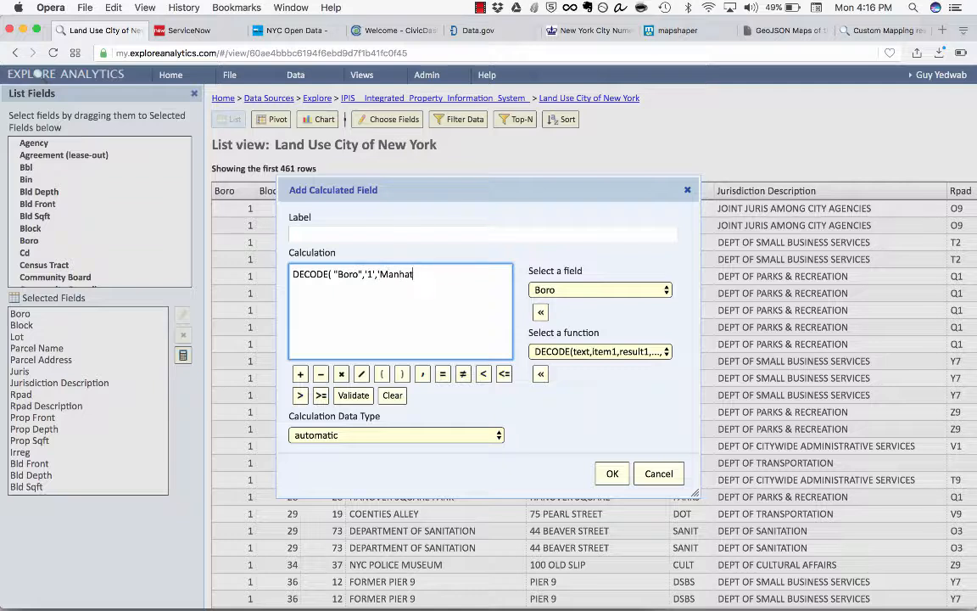
{"action": "type", "text": "tan','2','Brooklyn','"}
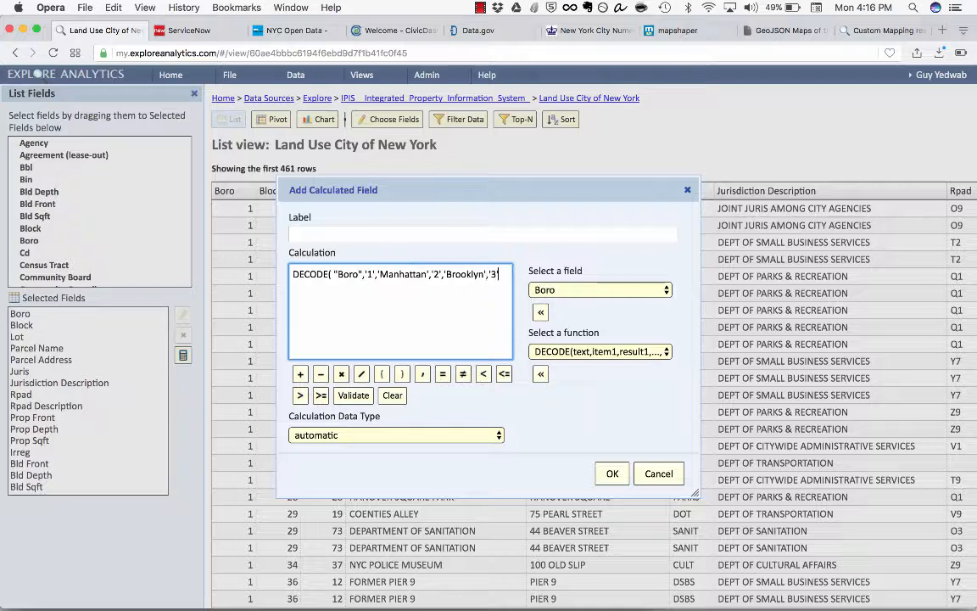
{"action": "type", "text": "3','Queen"}
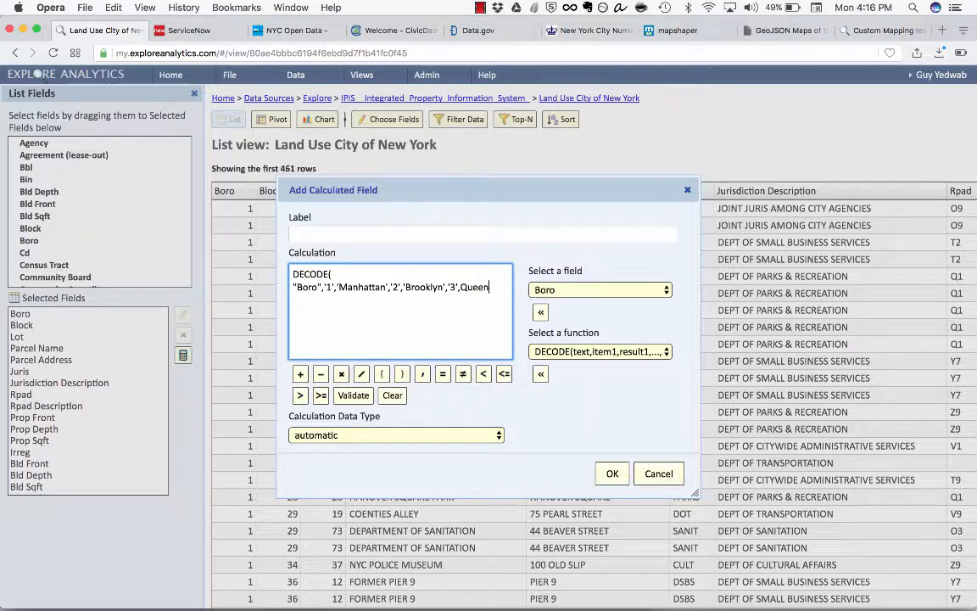
{"action": "type", "text": "s'"}
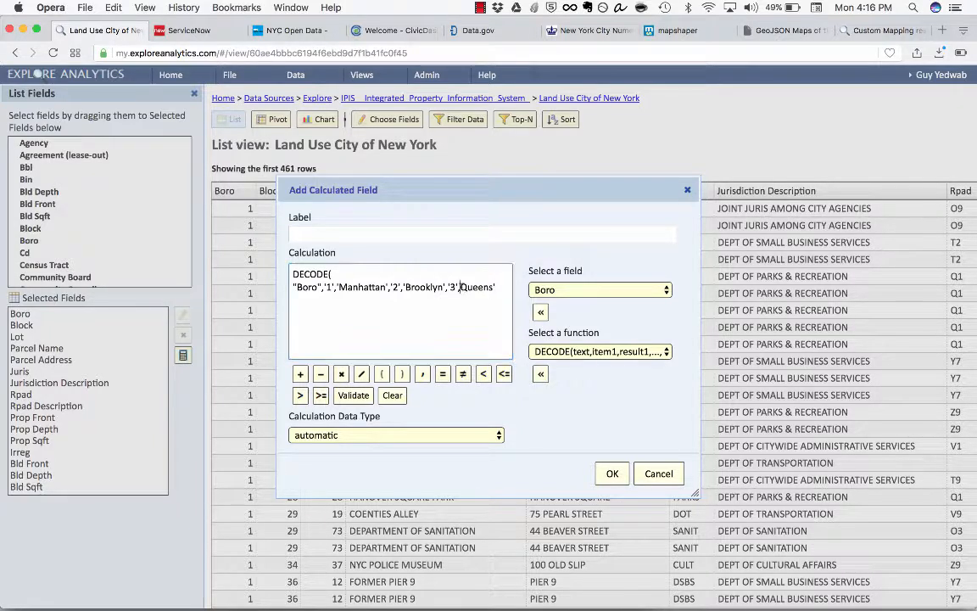
{"action": "type", "text": ",'5"}
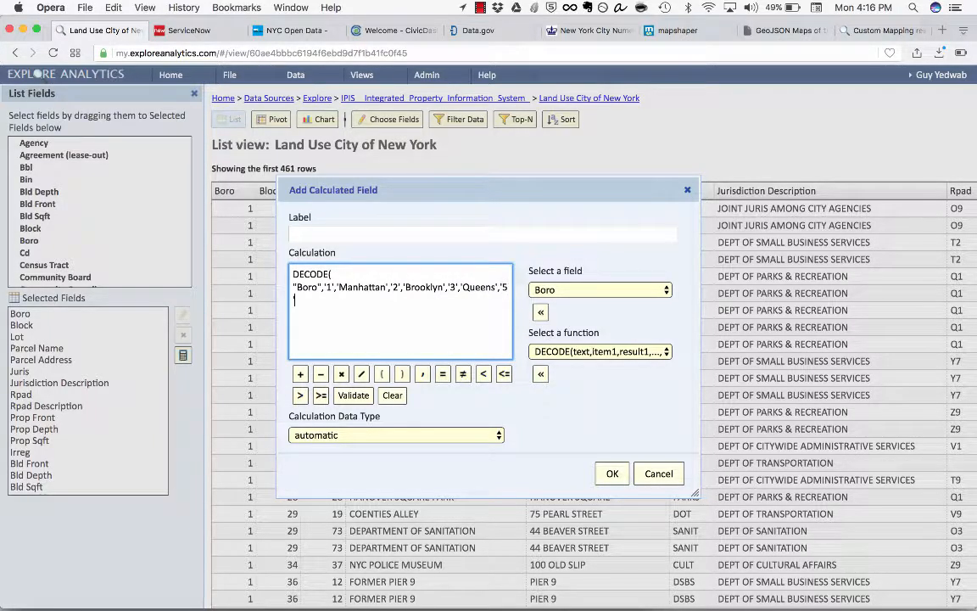
Step: Complete the DECODE calculation by mapping '4' to 'Bronx' and '5' to 'Staten Island', with a closing parenthesis
{"action": "key", "text": "BackSpace"}
{"action": "type", "text": "4','Bronxy','5','"}
{"action": "key", "text": "BackSpace"}
{"action": "key", "text": "Left"}
{"action": "type", "text": "'"}
{"action": "key", "text": "BackSpace"}
{"action": "type", "text": "'"}
{"action": "key", "text": "Right"}
{"action": "key", "text": "Right"}
{"action": "key", "text": "Right"}
{"action": "type", "text": "'Staten Island')"}
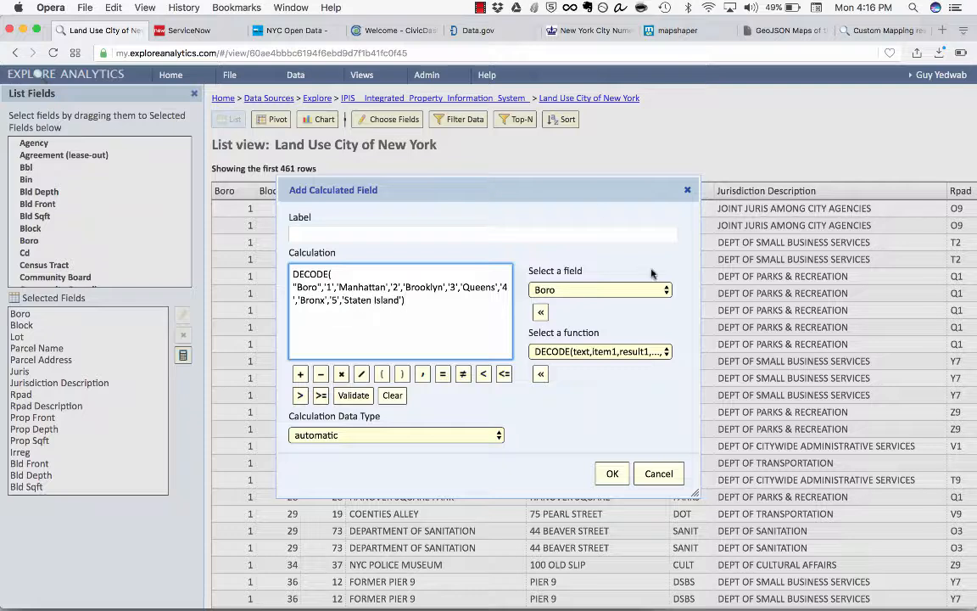
Step: Label the calculated field "Borough", add it to the list and move it ahead of Boro as the first column
{"action": "left_click", "coordinate": [537, 232]}
{"action": "type", "text": "Borough"}
{"action": "key", "text": "Return"}
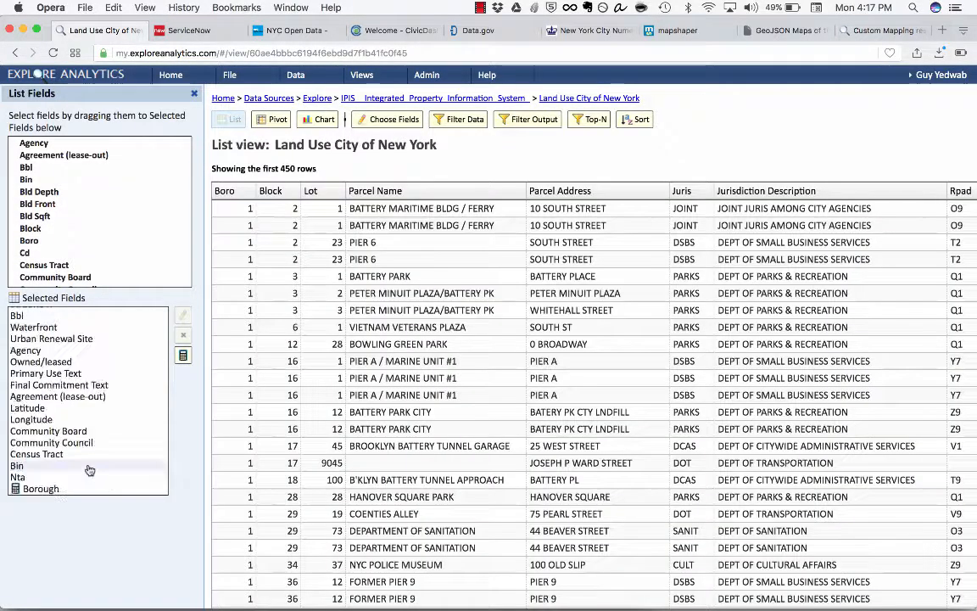
{"action": "left_click_drag", "start_coordinate": [74, 488], "coordinate": [69, 312]}
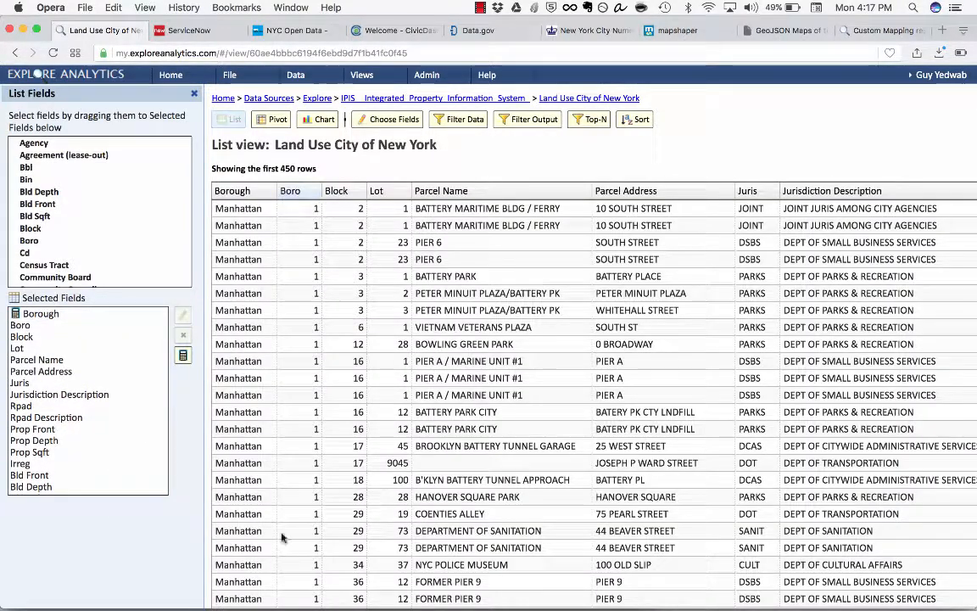
{"action": "scroll", "coordinate": [252, 219], "scroll_direction": "down", "scroll_amount": 5}
{"action": "scroll", "coordinate": [252, 219], "scroll_direction": "down", "scroll_amount": 12}
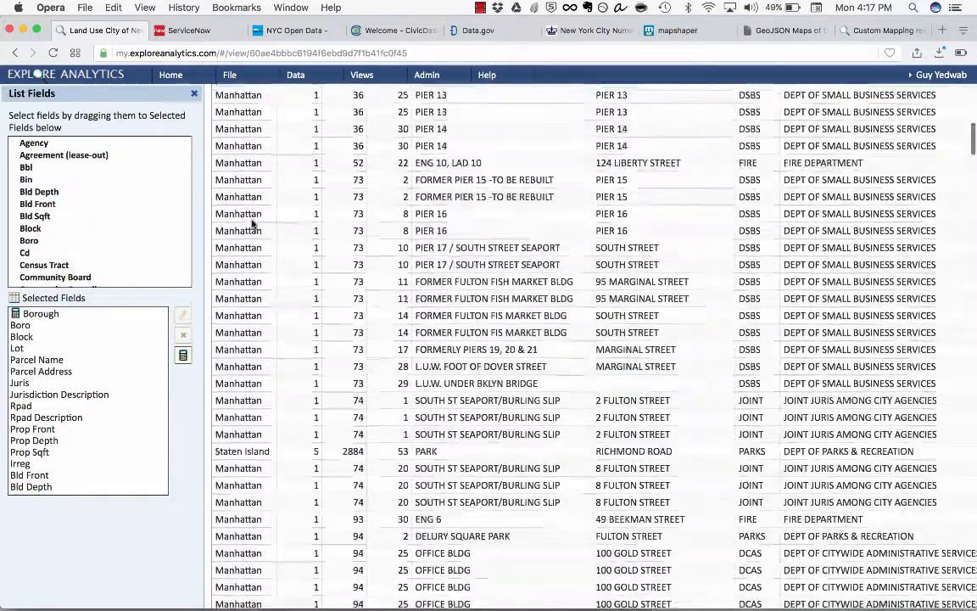
{"action": "scroll", "coordinate": [252, 219], "scroll_direction": "up", "scroll_amount": 20}
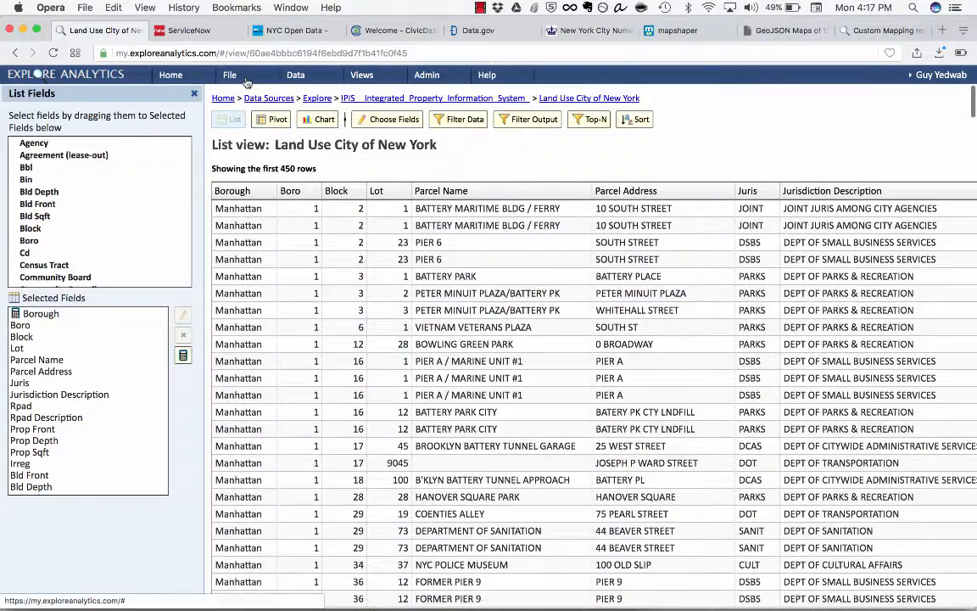
Step: Create a composite view named "Land Use 2" based on the data of the land use list
{"action": "left_click", "coordinate": [246, 78]}
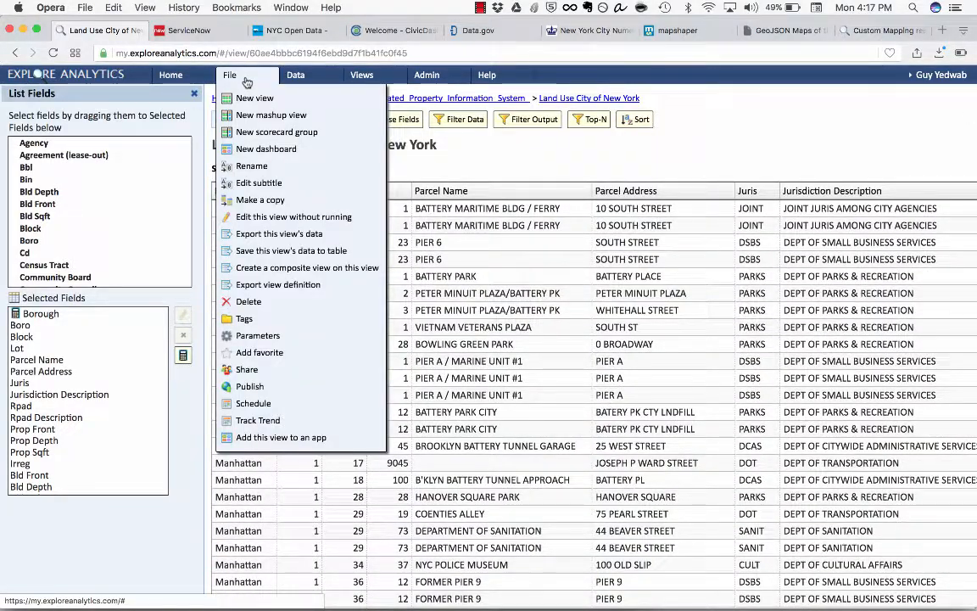
{"action": "left_click", "coordinate": [285, 267]}
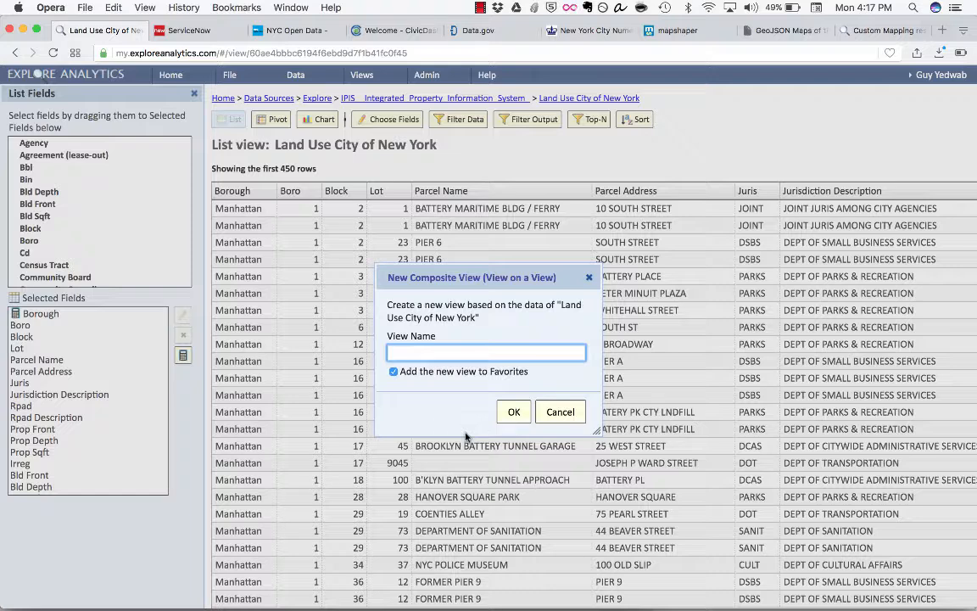
{"action": "type", "text": "Land Use 2"}
{"action": "key", "text": "Return"}
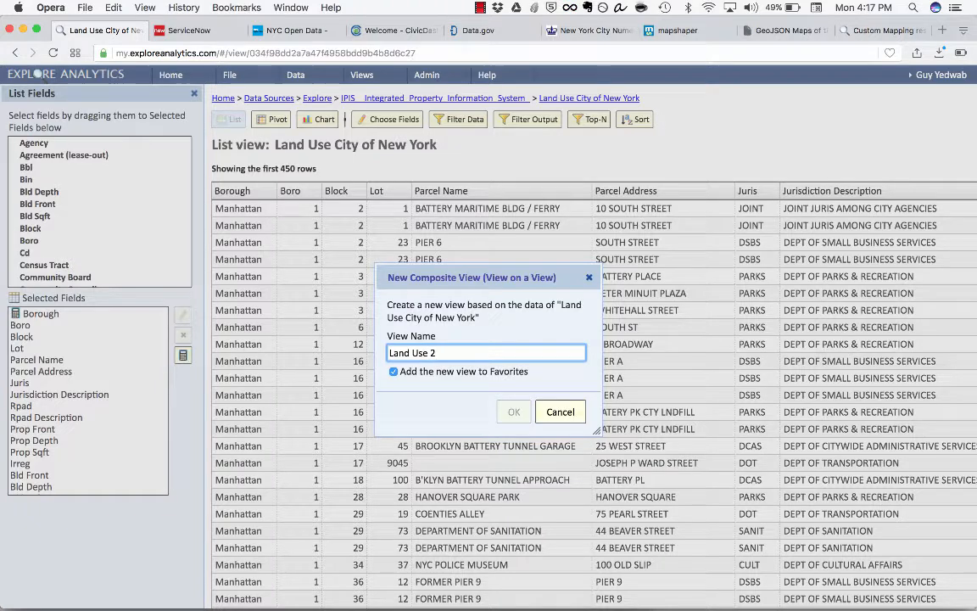
Step: Locate the choropleth data by the custom Boroughs map, using Borough as the location field
{"action": "left_click", "coordinate": [97, 161]}
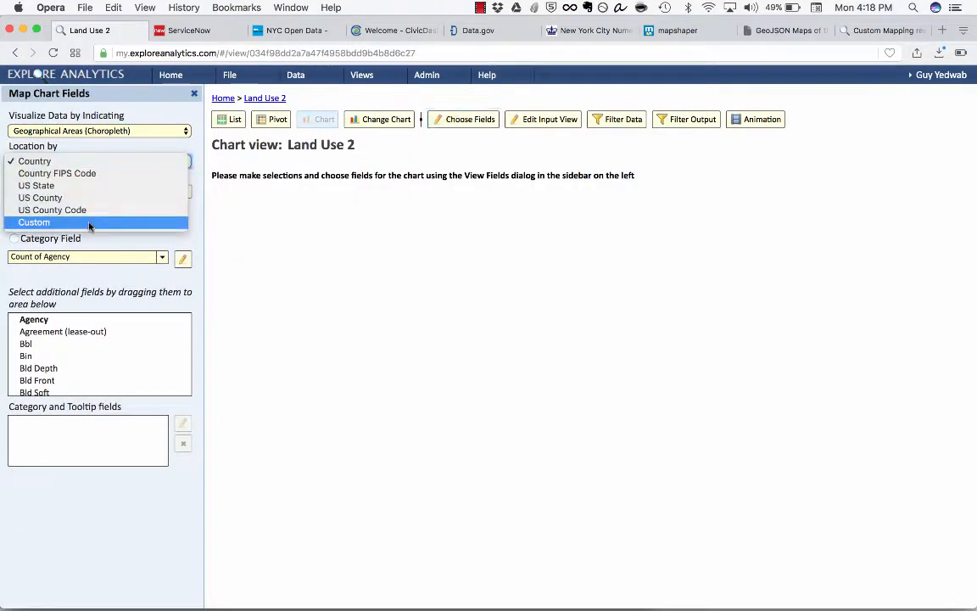
{"action": "left_click", "coordinate": [42, 221]}
{"action": "left_click", "coordinate": [85, 192]}
{"action": "left_click", "coordinate": [58, 219]}
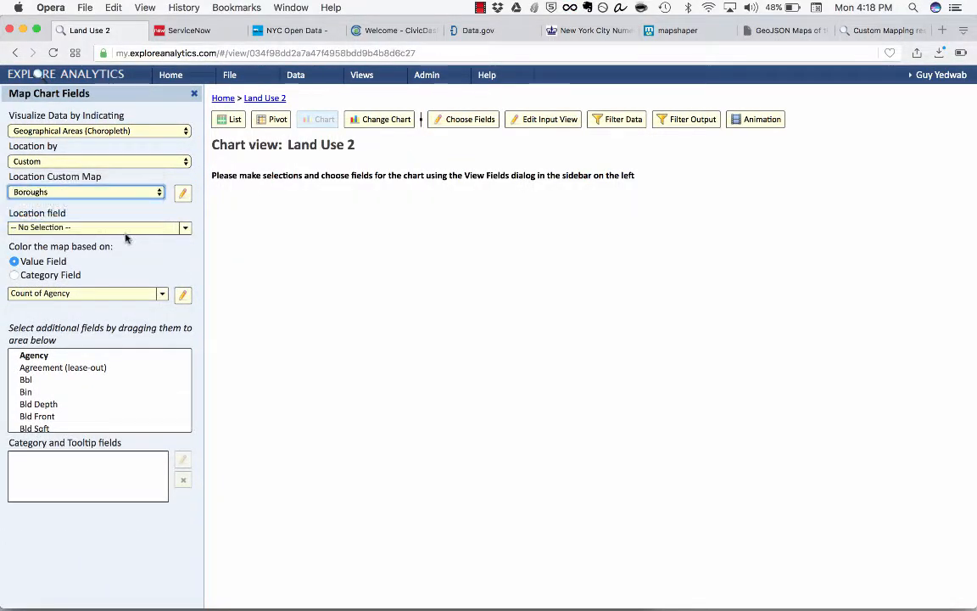
{"action": "left_click", "coordinate": [125, 231]}
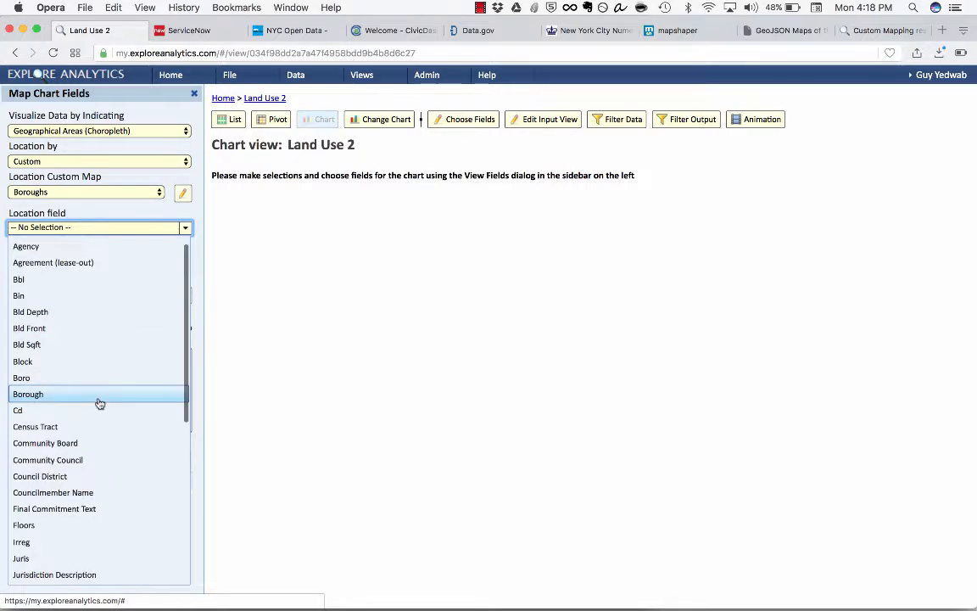
{"action": "left_click", "coordinate": [59, 397]}
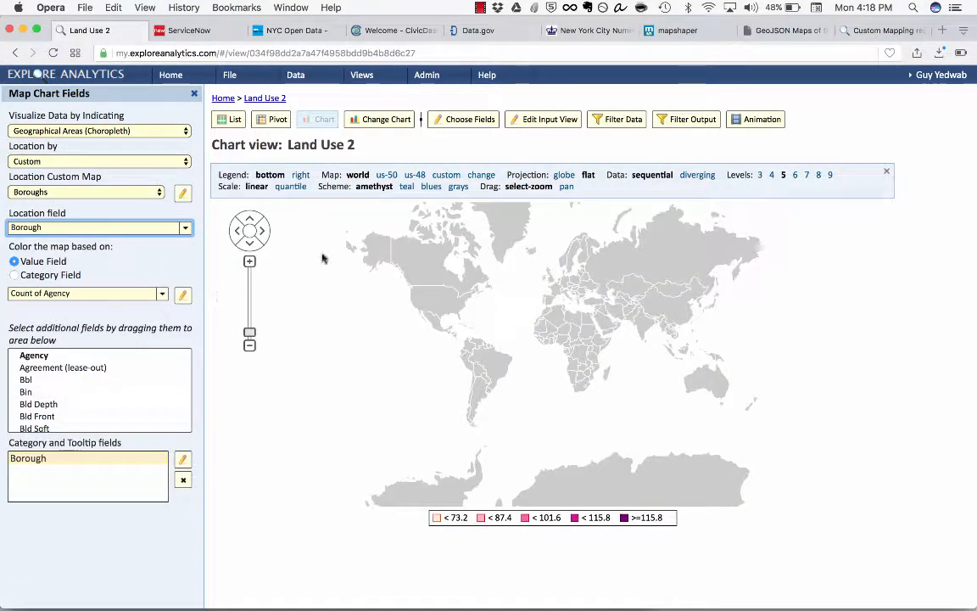
Step: Replace the world base map of the Land Use 2 chart with the custom Boroughs map and inspect Staten Island
{"action": "left_click", "coordinate": [447, 176]}
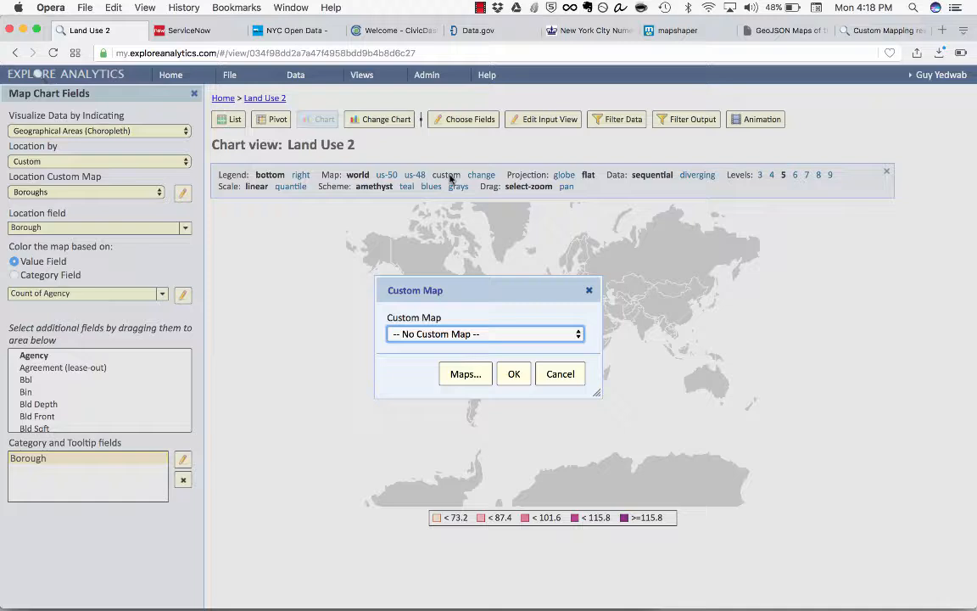
{"action": "left_click", "coordinate": [515, 332]}
{"action": "left_click", "coordinate": [509, 362]}
{"action": "left_click", "coordinate": [514, 374]}
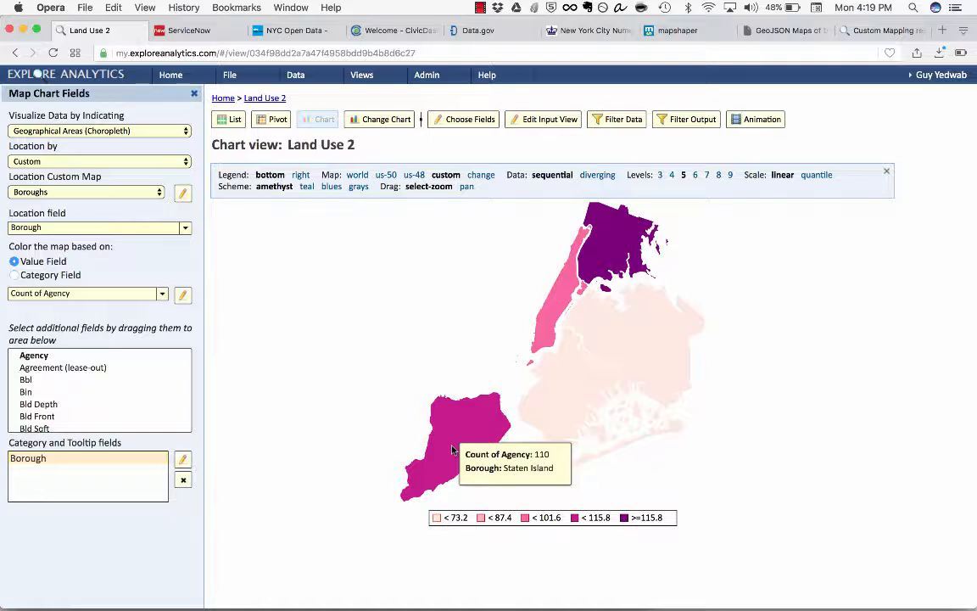
{"action": "left_click", "coordinate": [452, 449]}
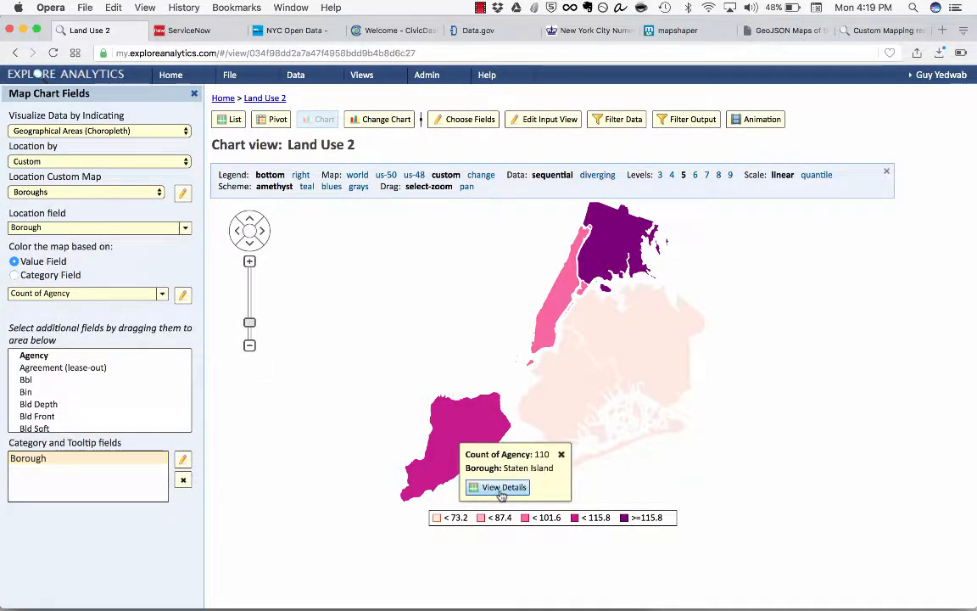
Step: Publish a live copy of the view titled "Land Use 2" with login required
{"action": "left_click", "coordinate": [230, 76]}
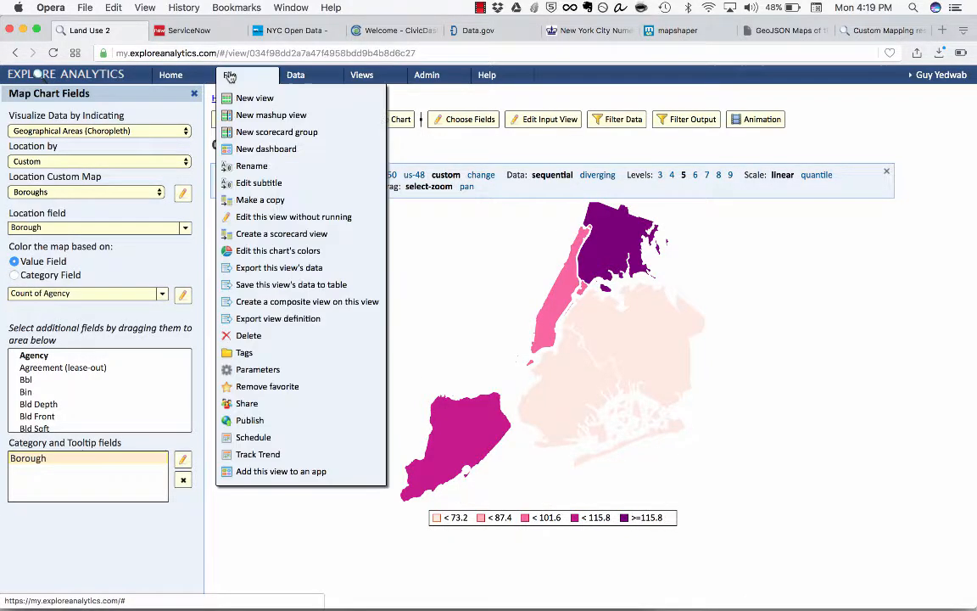
{"action": "left_click", "coordinate": [274, 422]}
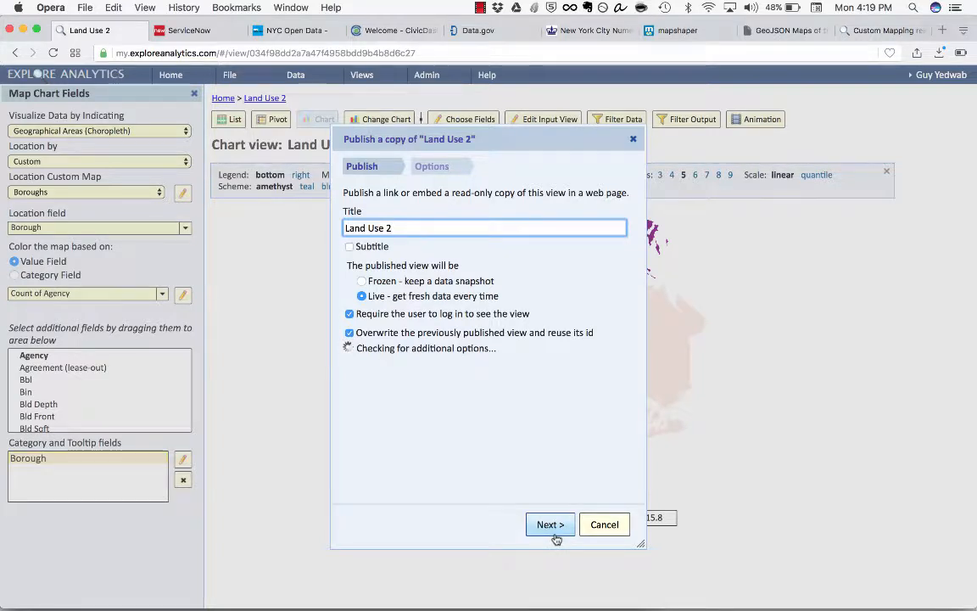
{"action": "left_click_drag", "start_coordinate": [368, 295], "coordinate": [491, 291]}
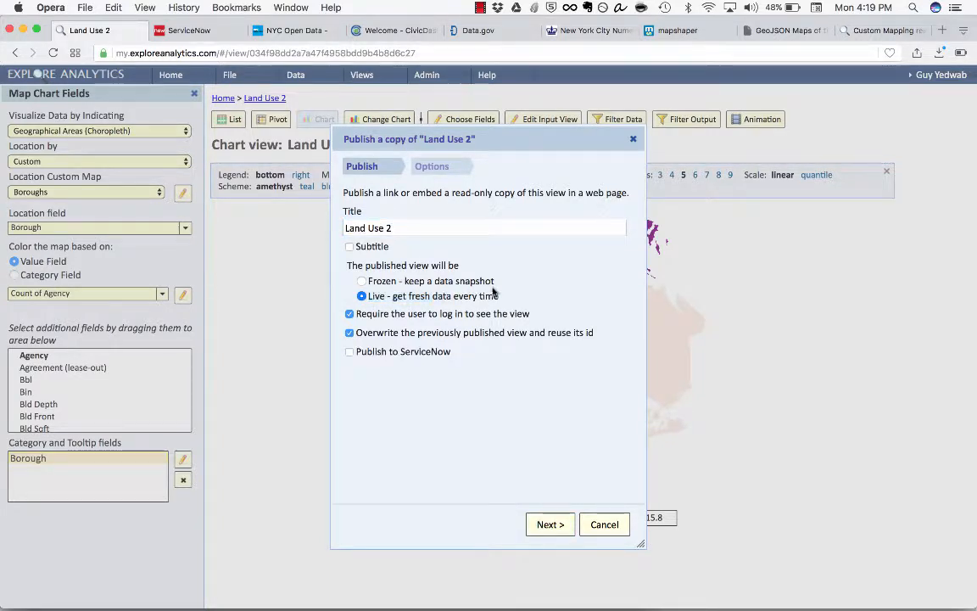
{"action": "left_click", "coordinate": [551, 525]}
{"action": "left_click", "coordinate": [551, 526]}
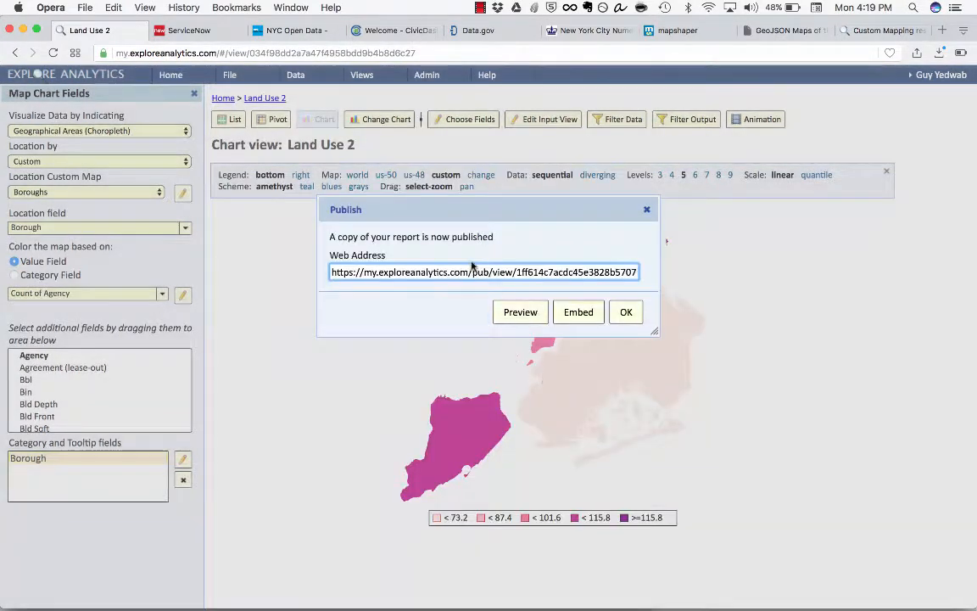
Step: Select the published view's web address, then show its embed HTML code and select part of it
{"action": "left_click", "coordinate": [469, 273]}
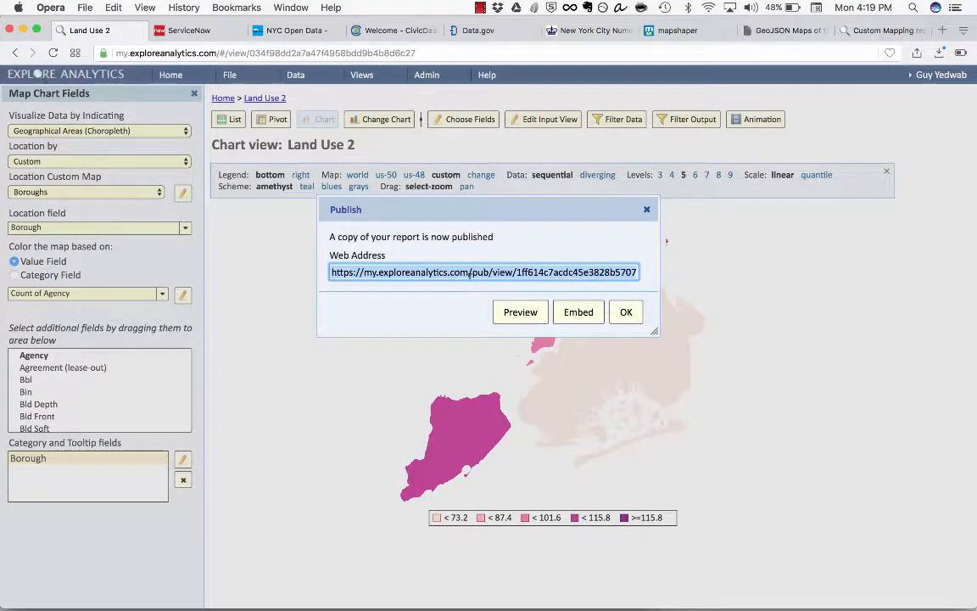
{"action": "left_click", "coordinate": [582, 321]}
{"action": "left_click_drag", "start_coordinate": [463, 334], "coordinate": [471, 294]}
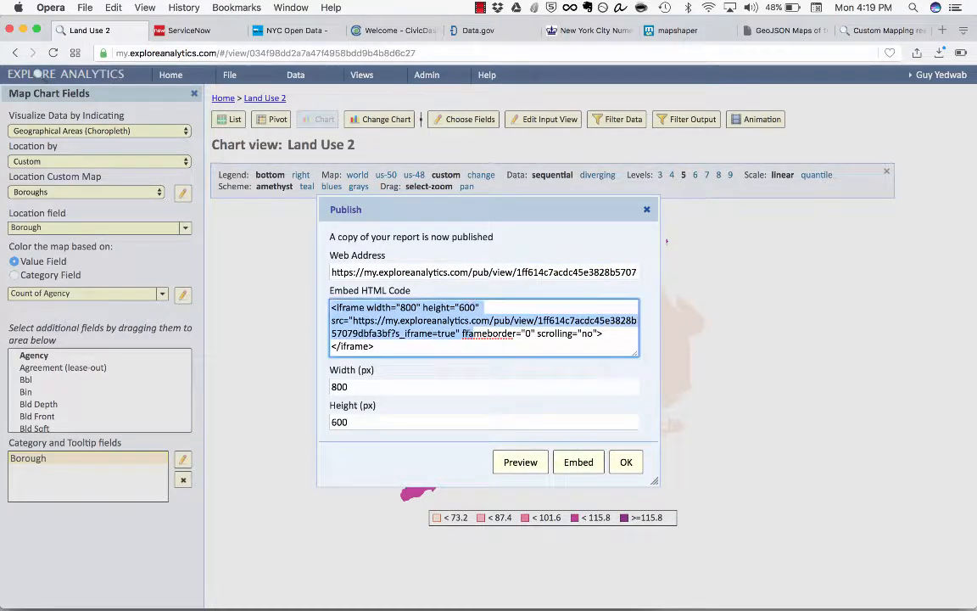
{"action": "left_click", "coordinate": [466, 342]}
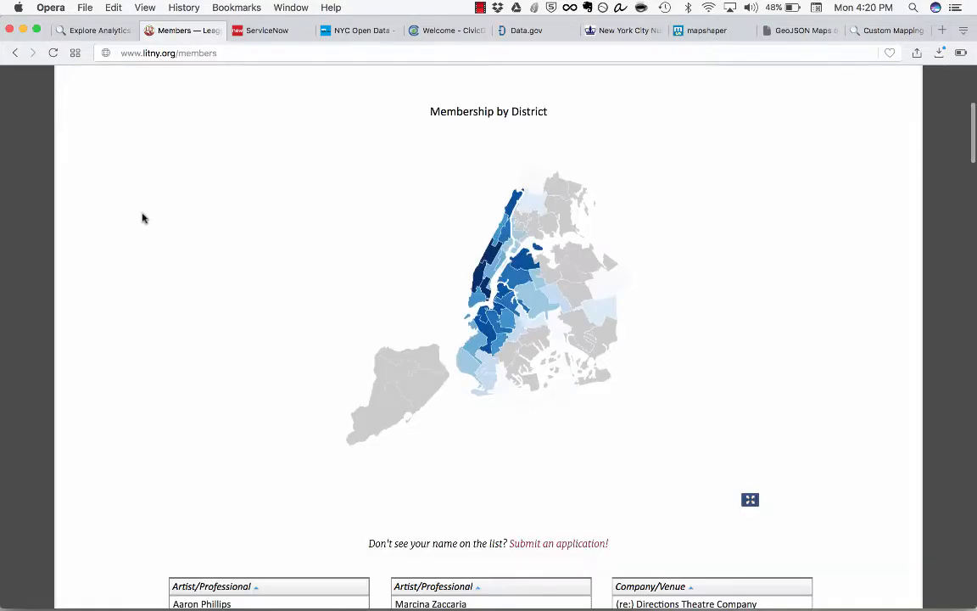
Step: Switch to the League of Independent Theater members page and examine its embedded Membership by District map, zoomed out
{"action": "scroll", "coordinate": [142, 218], "scroll_direction": "up", "scroll_amount": 3}
{"action": "scroll", "coordinate": [144, 220], "scroll_direction": "down", "scroll_amount": 2}
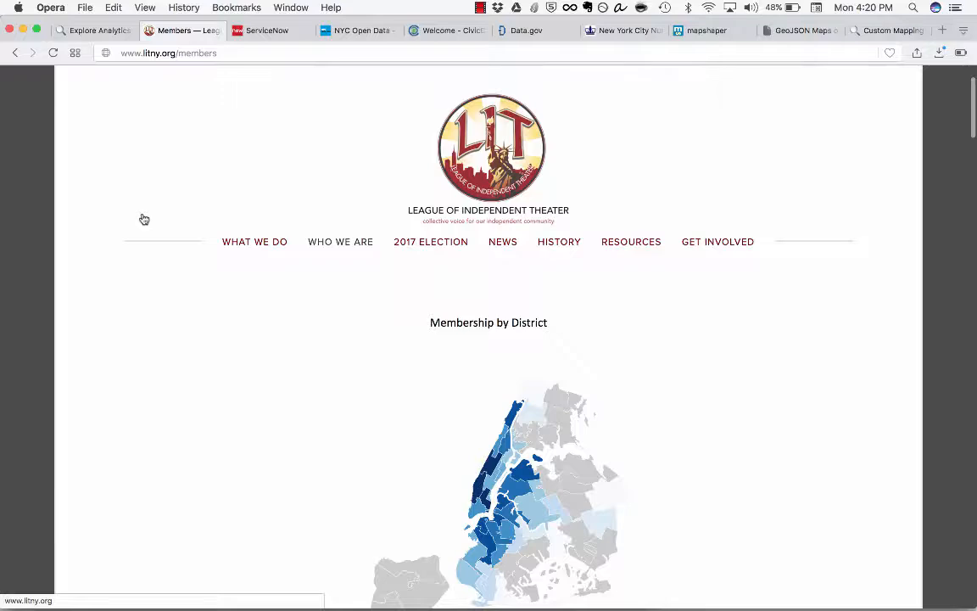
{"action": "key", "text": "super+minus"}
{"action": "key", "text": "super+minus"}
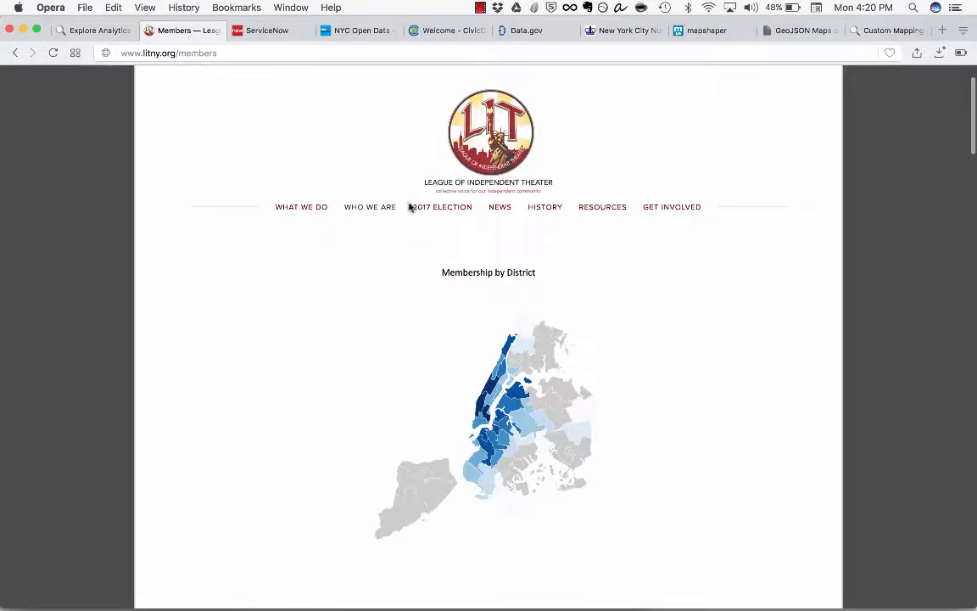
Step: Examine the shaded council districts on the Membership by District map of the League of Independent Theater page
{"action": "scroll", "coordinate": [412, 231], "scroll_direction": "down", "scroll_amount": 5}
{"action": "mouse_move", "coordinate": [478, 305]}
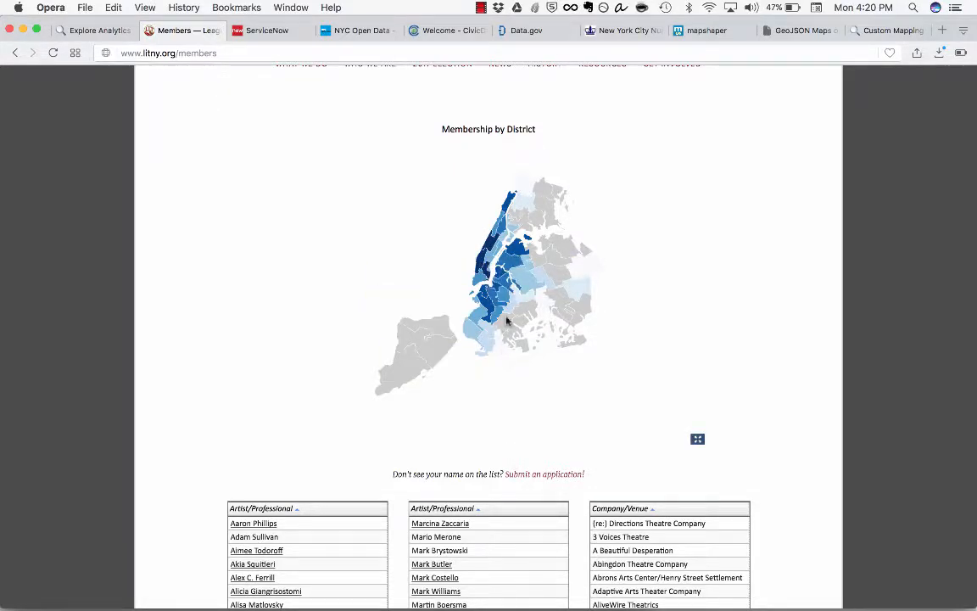
{"action": "mouse_move", "coordinate": [481, 266]}
{"action": "scroll", "coordinate": [496, 408], "scroll_direction": "up", "scroll_amount": 3}
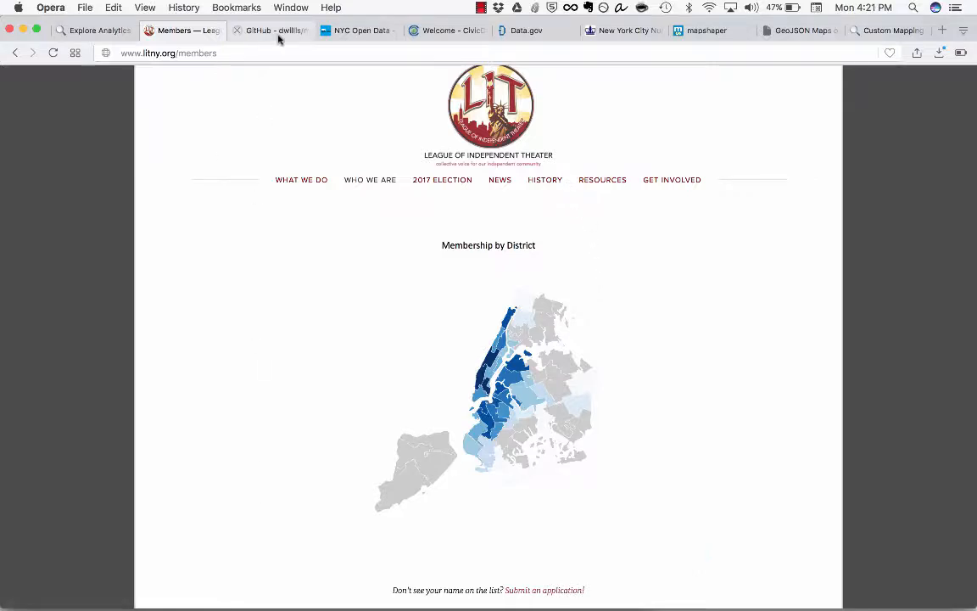
Step: Switch to the nyc-maps GitHub repository and look through its list of New York City GeoJSON files
{"action": "left_click", "coordinate": [277, 35]}
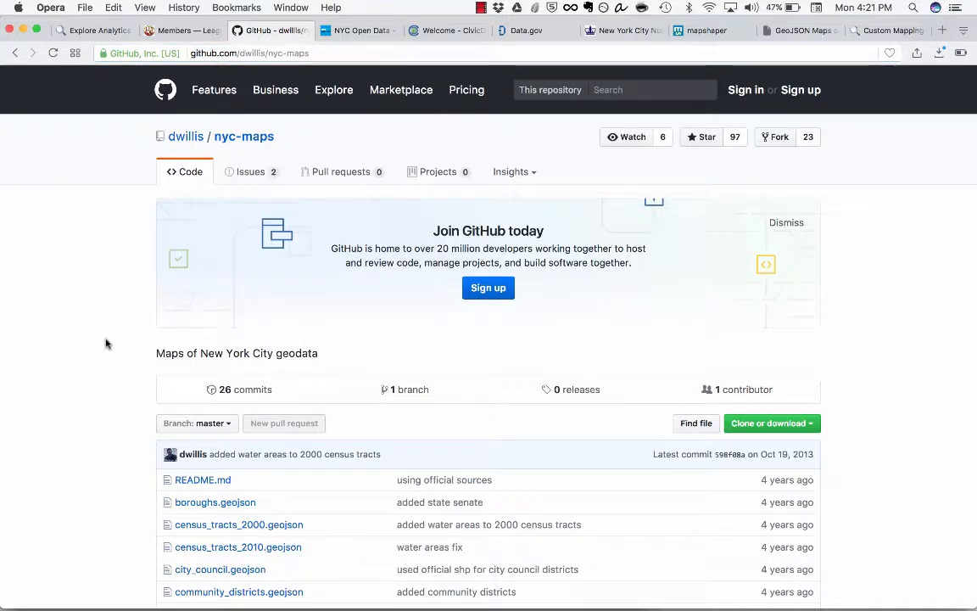
{"action": "scroll", "coordinate": [106, 344], "scroll_direction": "down", "scroll_amount": 5}
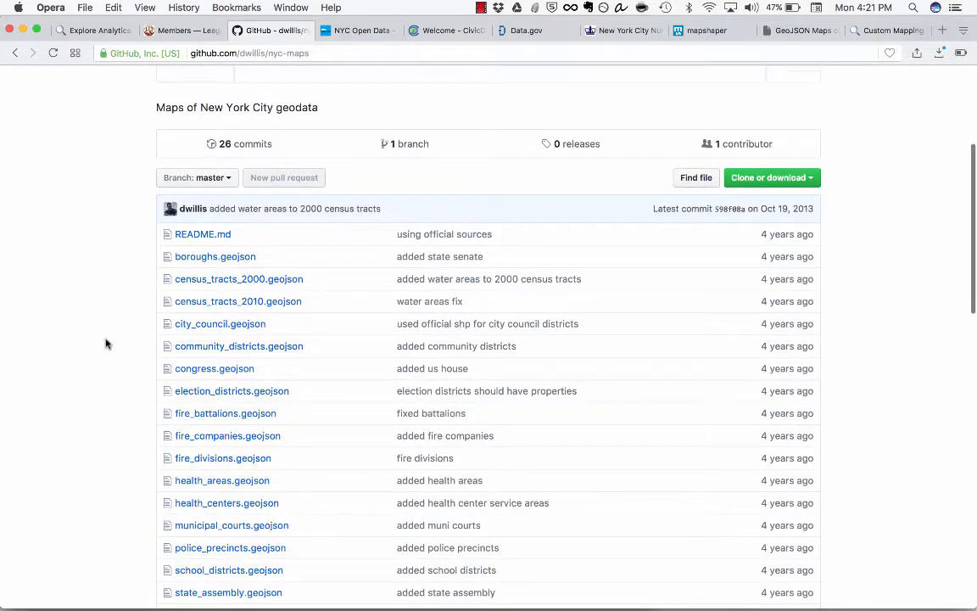
{"action": "scroll", "coordinate": [106, 343], "scroll_direction": "down", "scroll_amount": 2}
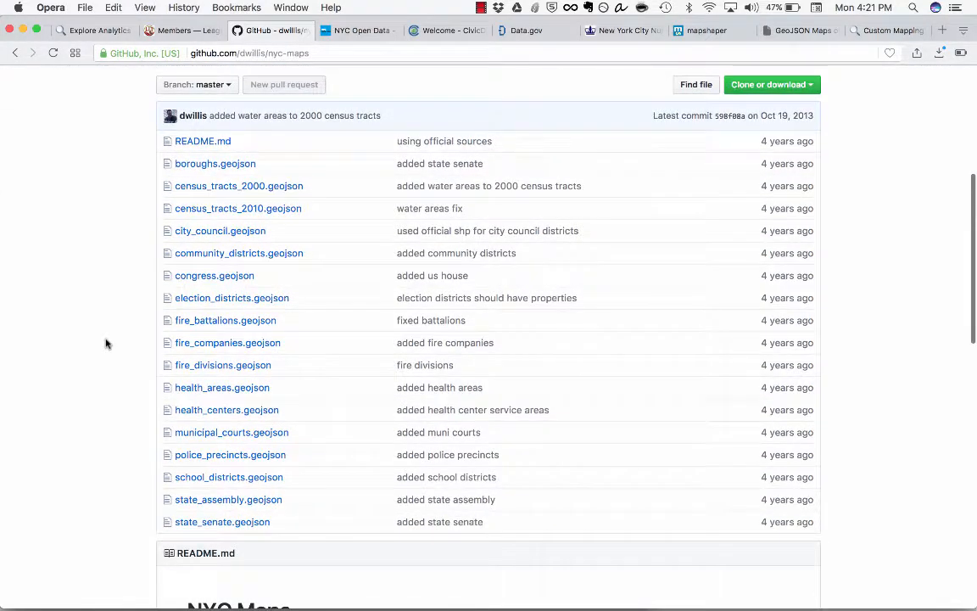
{"action": "scroll", "coordinate": [106, 344], "scroll_direction": "up", "scroll_amount": 1}
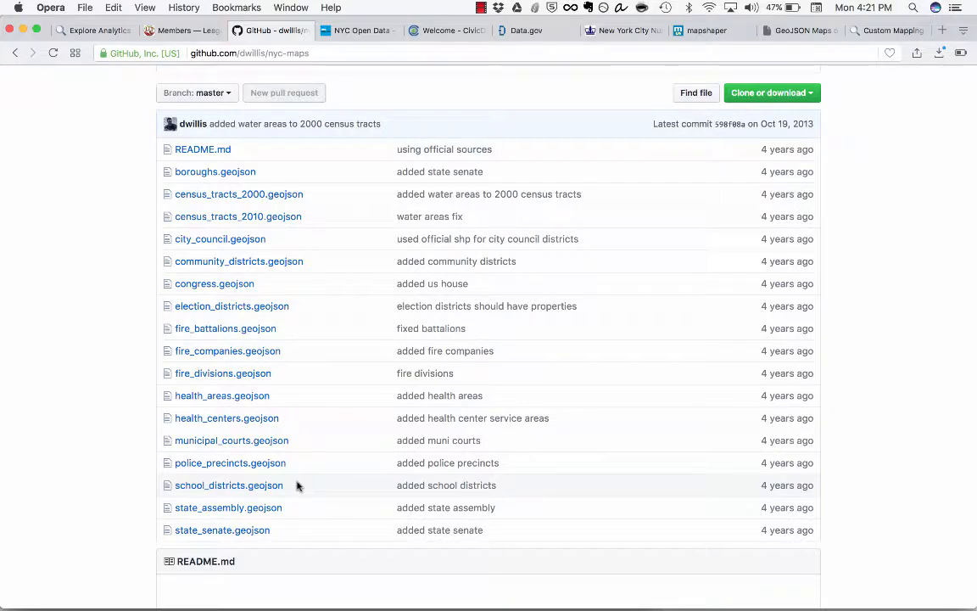
{"action": "scroll", "coordinate": [297, 485], "scroll_direction": "down", "scroll_amount": 2}
{"action": "scroll", "coordinate": [297, 486], "scroll_direction": "up", "scroll_amount": 8}
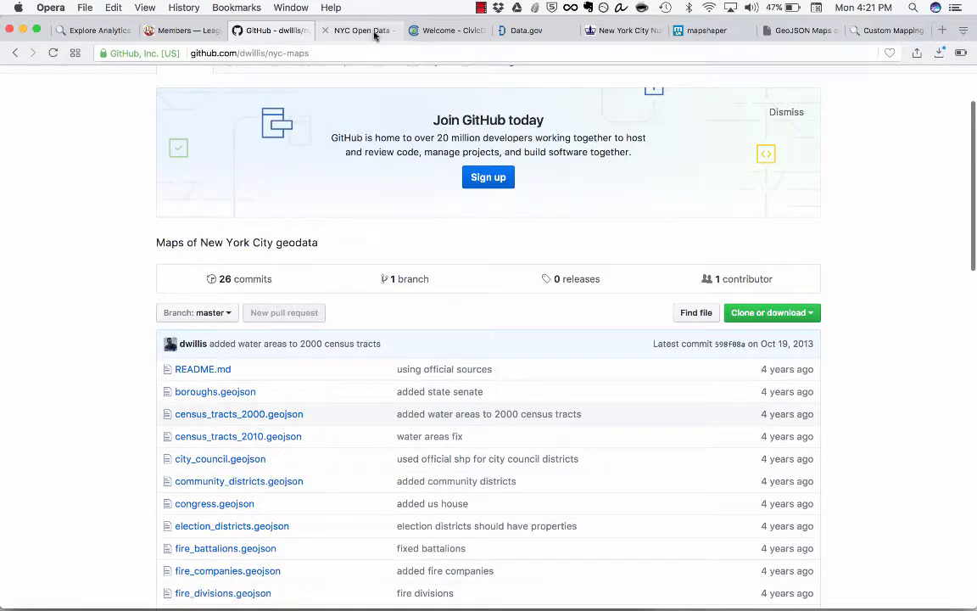
Step: Switch to the NYC Open Data site and highlight the words "public Wi-Fi" in its introduction
{"action": "left_click", "coordinate": [374, 34]}
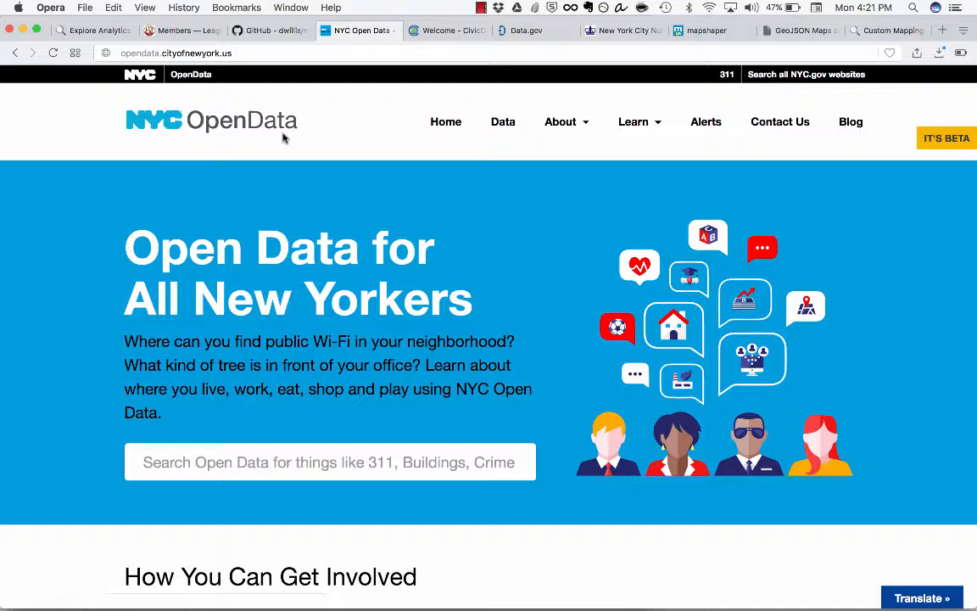
{"action": "scroll", "coordinate": [284, 138], "scroll_direction": "down", "scroll_amount": 1}
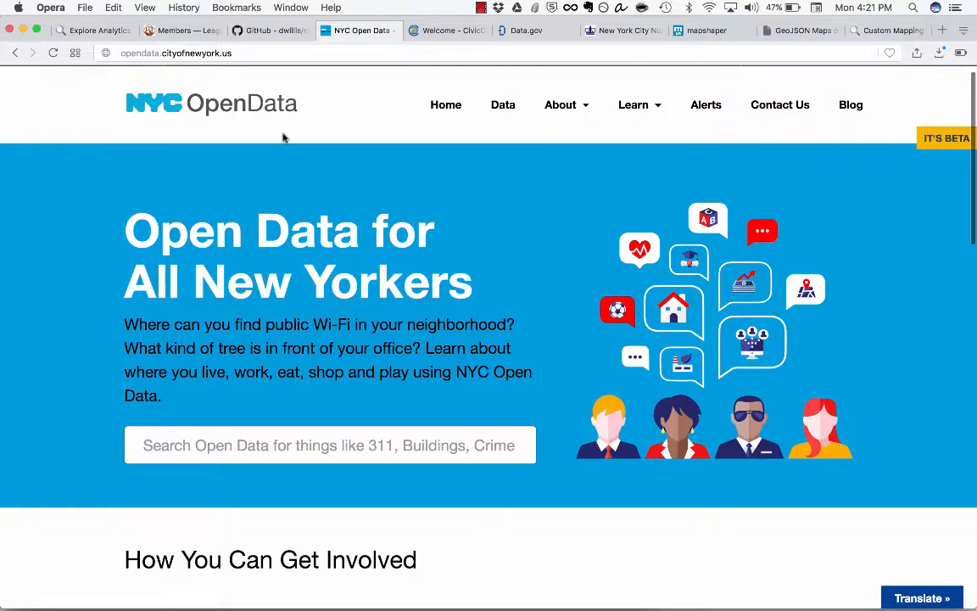
{"action": "scroll", "coordinate": [284, 137], "scroll_direction": "down", "scroll_amount": 1}
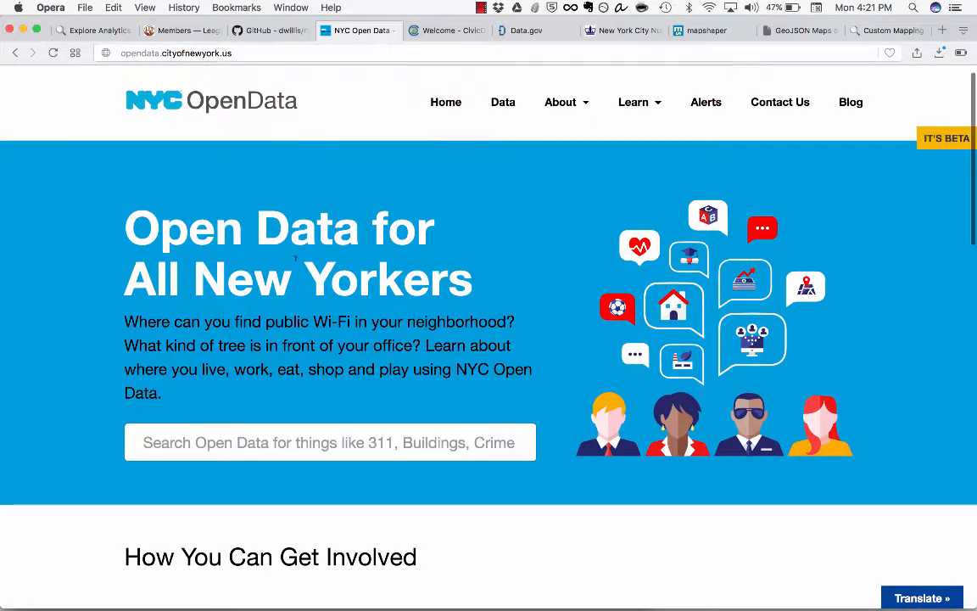
{"action": "left_click_drag", "start_coordinate": [265, 322], "coordinate": [349, 323]}
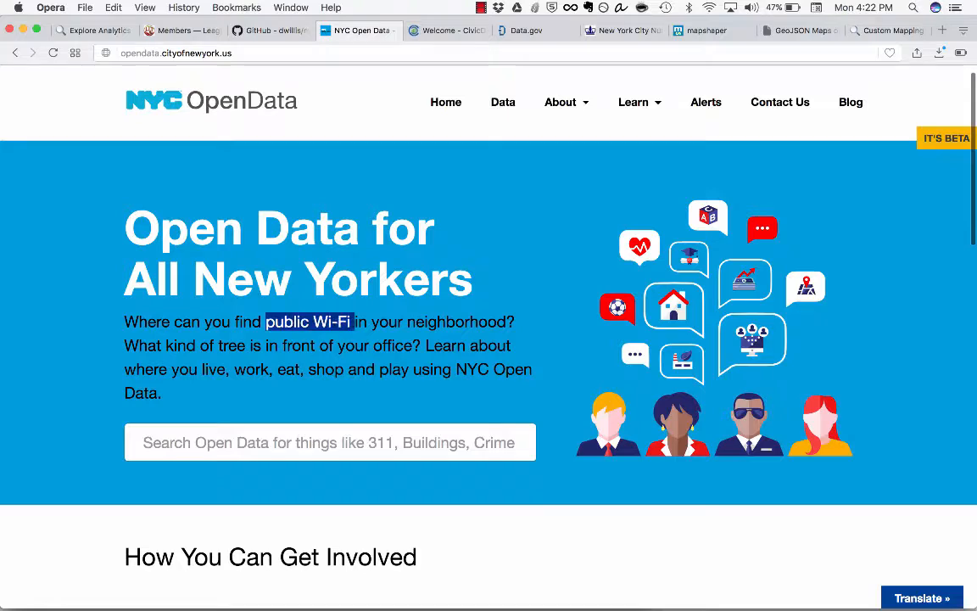
{"action": "left_click", "coordinate": [353, 332]}
Step: Look through the rest of the NYC Open Data home page and open the search of datasets by categories
{"action": "scroll", "coordinate": [352, 331], "scroll_direction": "down", "scroll_amount": 10}
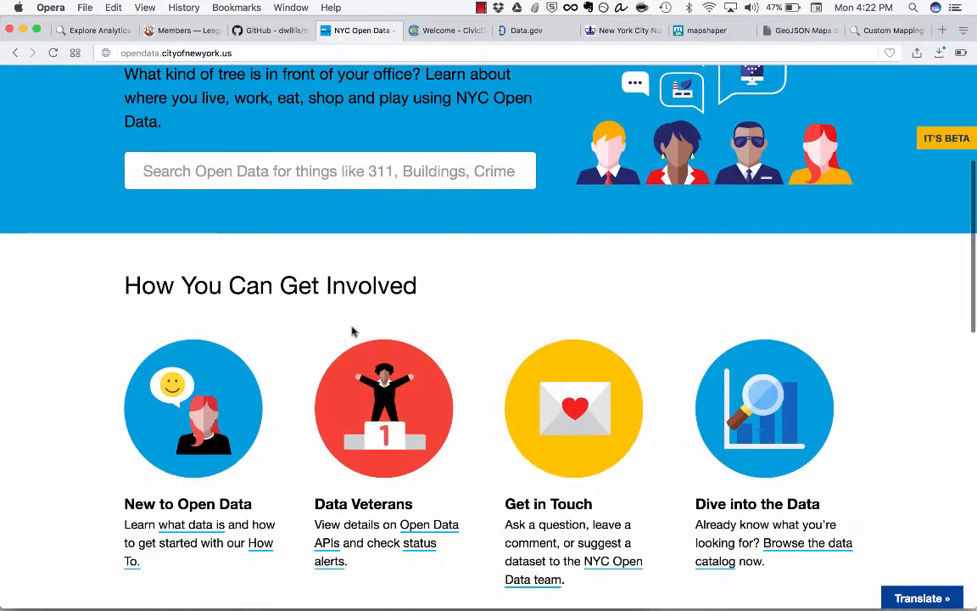
{"action": "scroll", "coordinate": [353, 332], "scroll_direction": "down", "scroll_amount": 10}
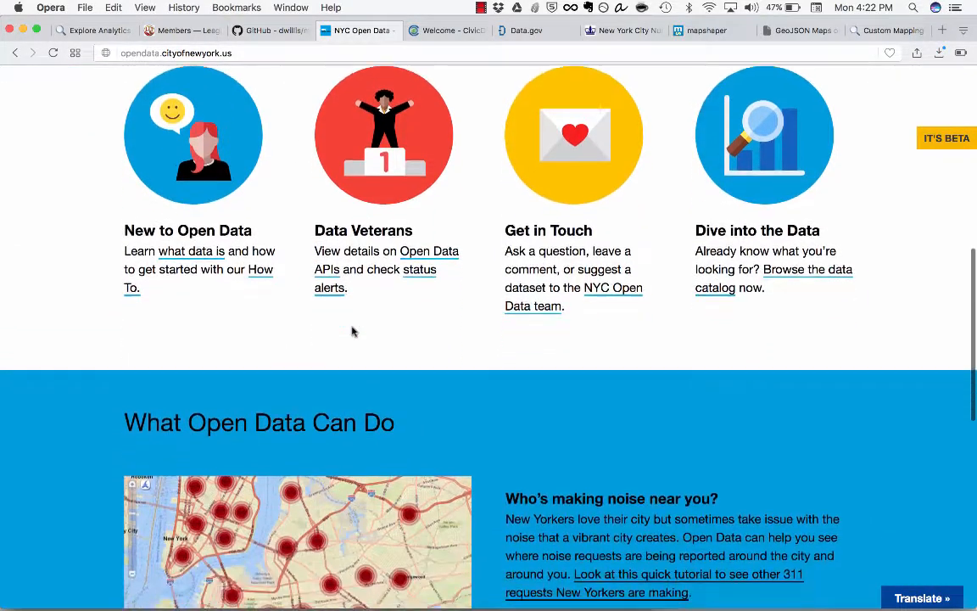
{"action": "scroll", "coordinate": [385, 331], "scroll_direction": "down", "scroll_amount": 6}
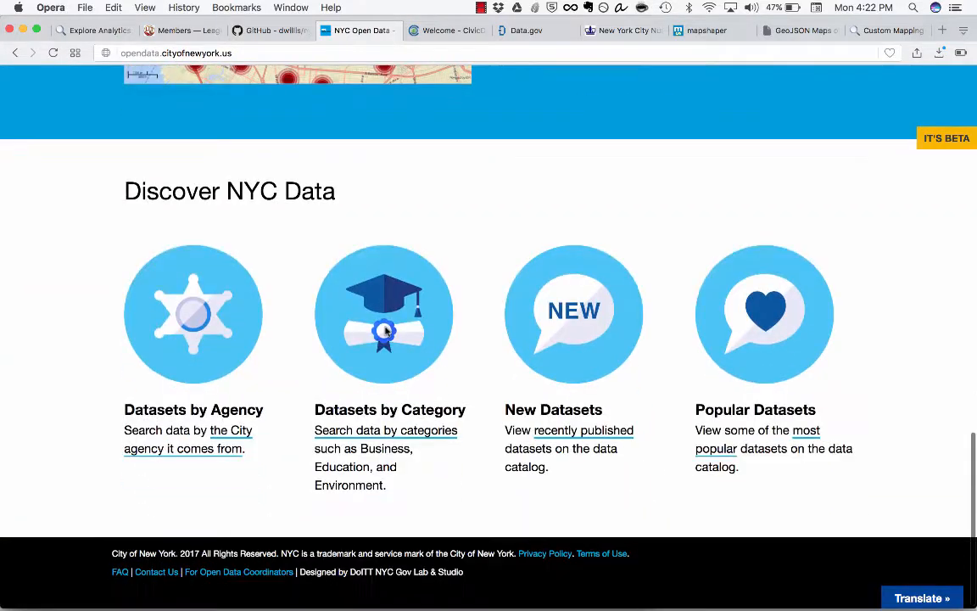
{"action": "left_click", "coordinate": [370, 431]}
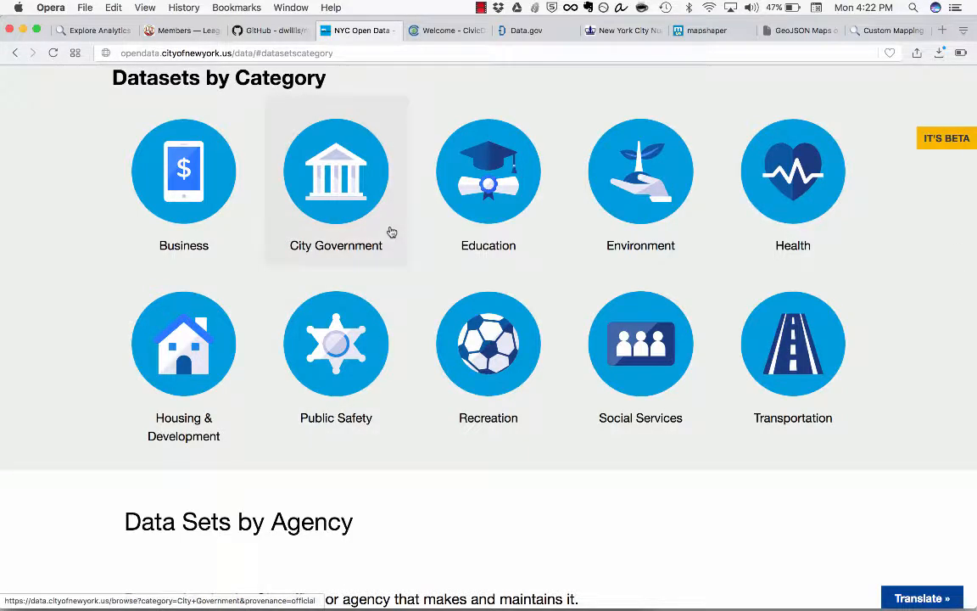
Step: Switch to the CivicDashboards catalog and look over its topics, recent additions and showcases
{"action": "left_click", "coordinate": [462, 37]}
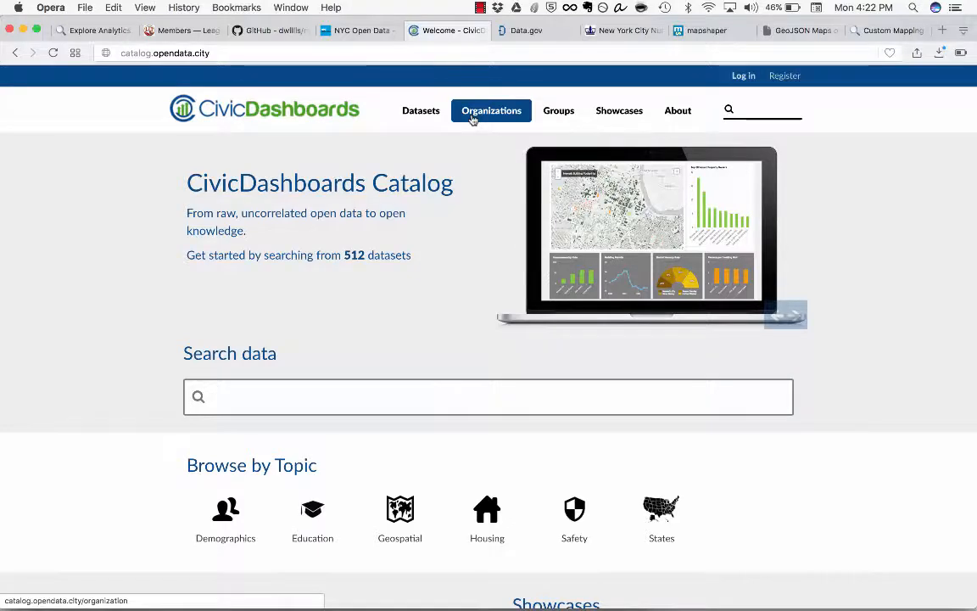
{"action": "scroll", "coordinate": [473, 119], "scroll_direction": "down", "scroll_amount": 3}
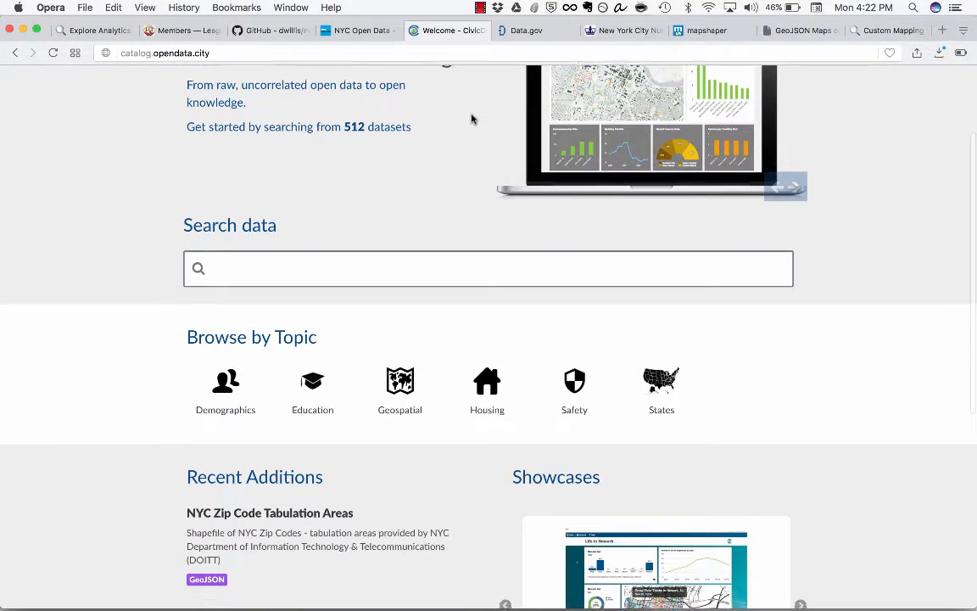
{"action": "scroll", "coordinate": [473, 119], "scroll_direction": "down", "scroll_amount": 3}
{"action": "scroll", "coordinate": [472, 119], "scroll_direction": "down", "scroll_amount": 2}
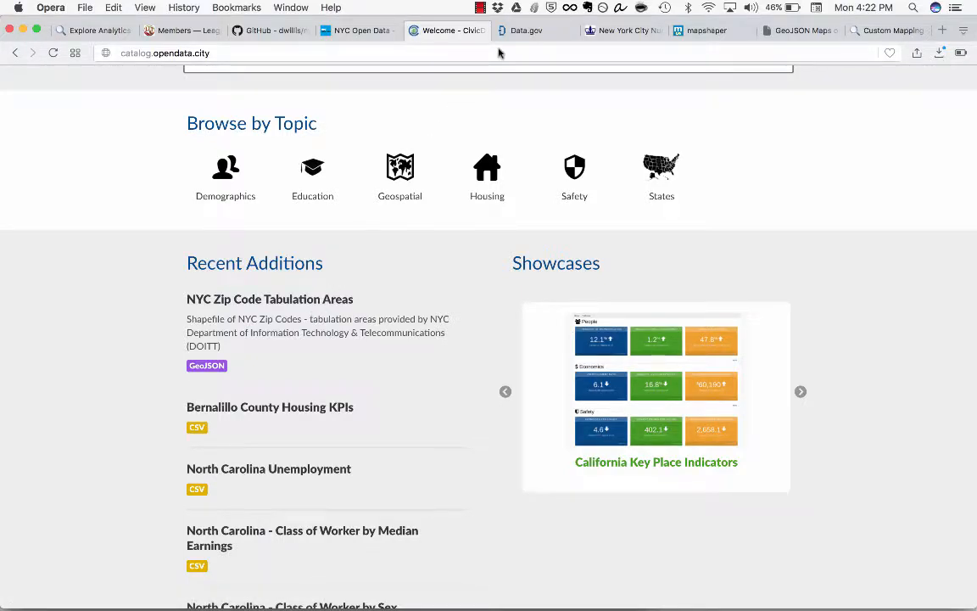
Step: Switch to the Data.gov home page and look over its dataset search and browsable topics
{"action": "left_click", "coordinate": [528, 31]}
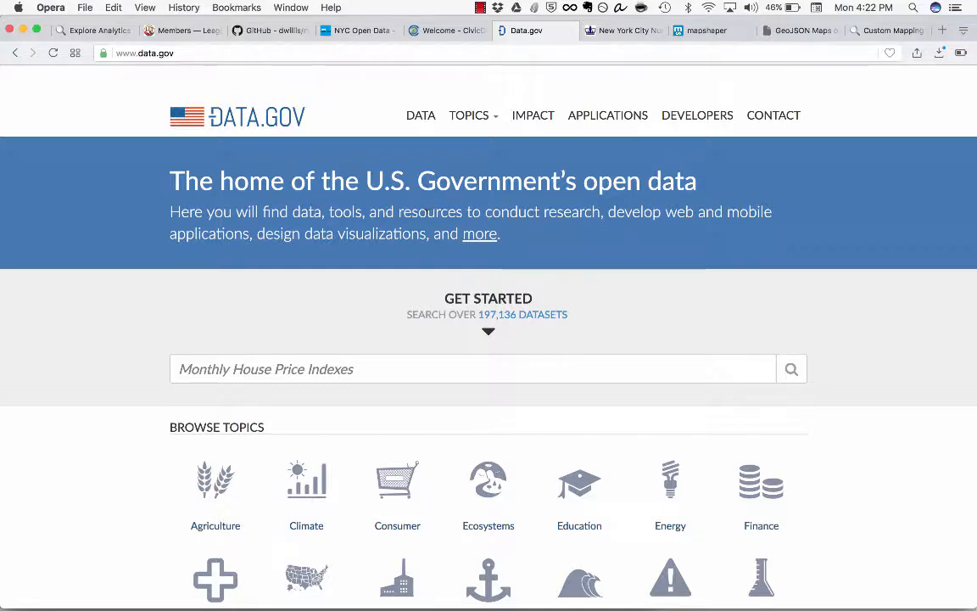
{"action": "scroll", "coordinate": [377, 462], "scroll_direction": "down", "scroll_amount": 4}
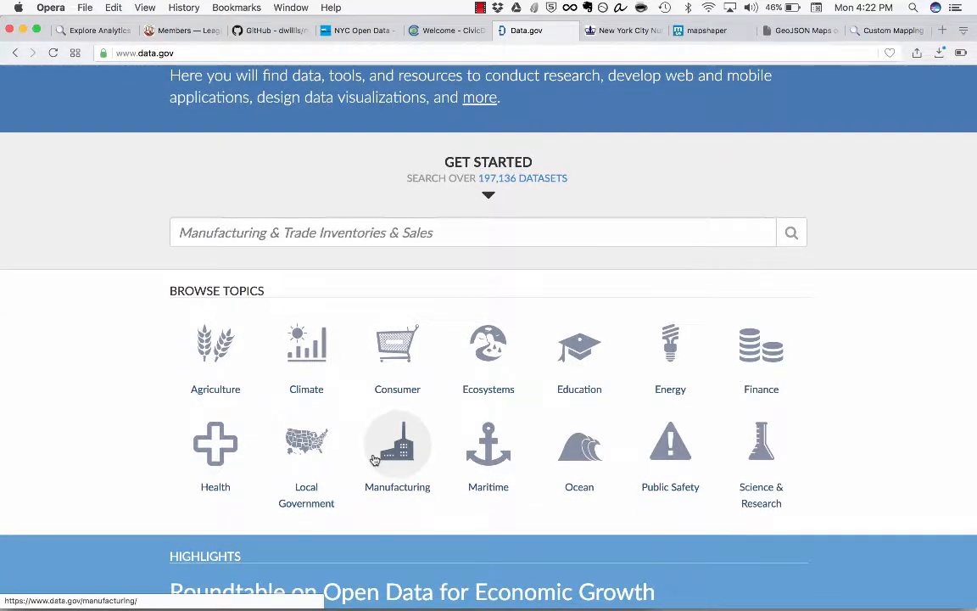
{"action": "scroll", "coordinate": [523, 437], "scroll_direction": "up", "scroll_amount": 4}
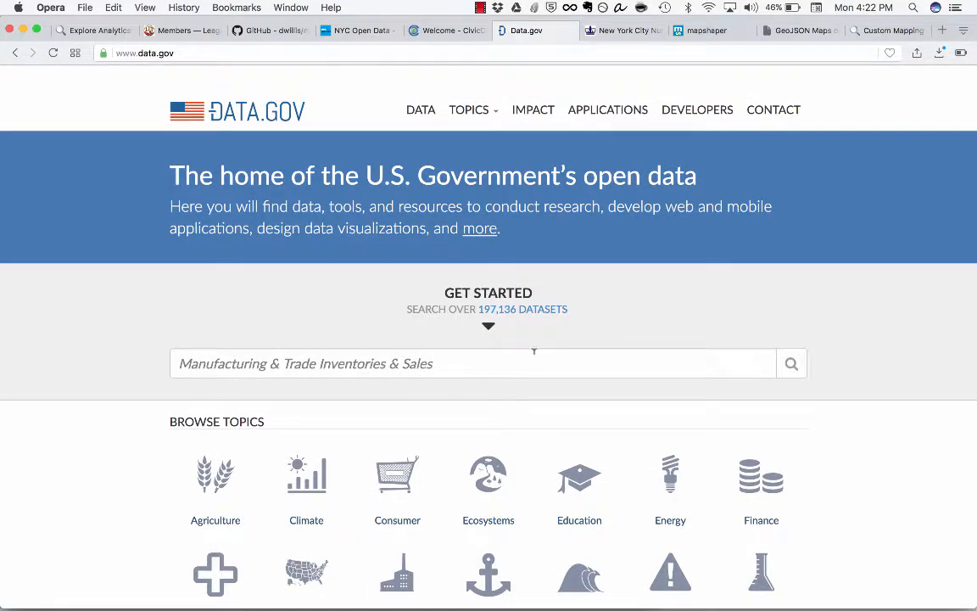
{"action": "scroll", "coordinate": [534, 351], "scroll_direction": "up", "scroll_amount": 1}
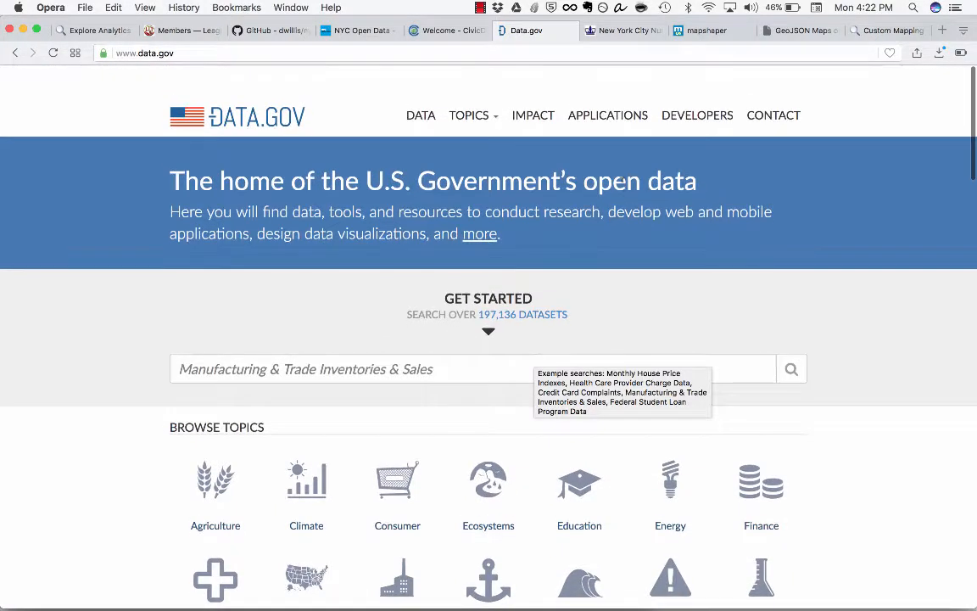
Step: Switch to Columbia's New York City Numeric and Spatial Data page and examine its population, census and city planning data sources
{"action": "left_click", "coordinate": [628, 30]}
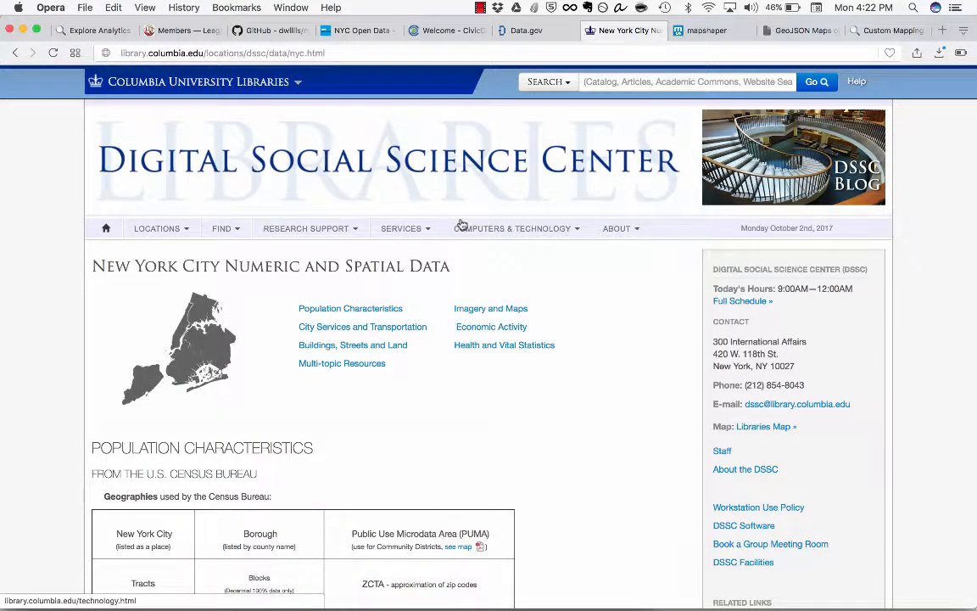
{"action": "scroll", "coordinate": [460, 223], "scroll_direction": "down", "scroll_amount": 3}
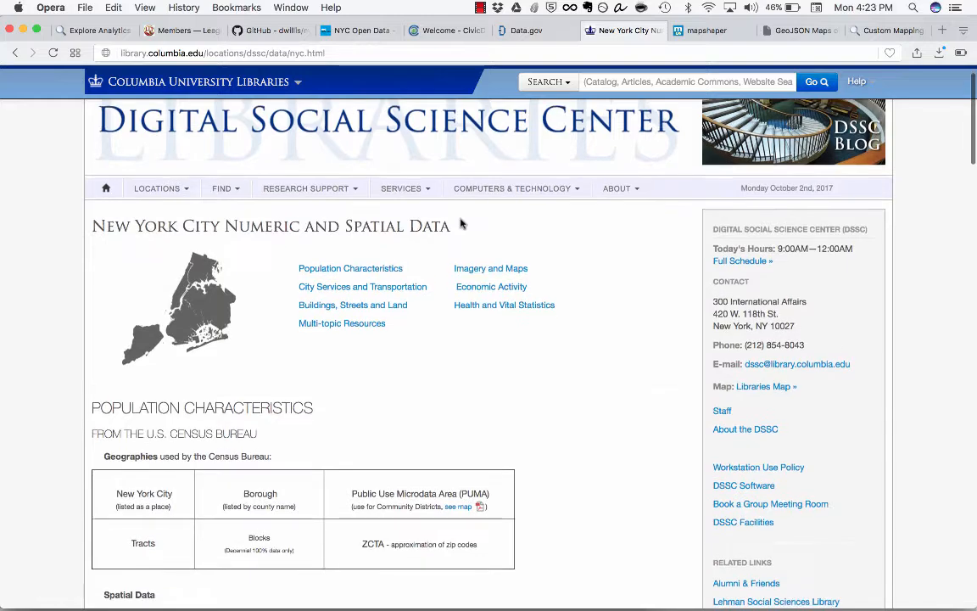
{"action": "scroll", "coordinate": [461, 223], "scroll_direction": "down", "scroll_amount": 10}
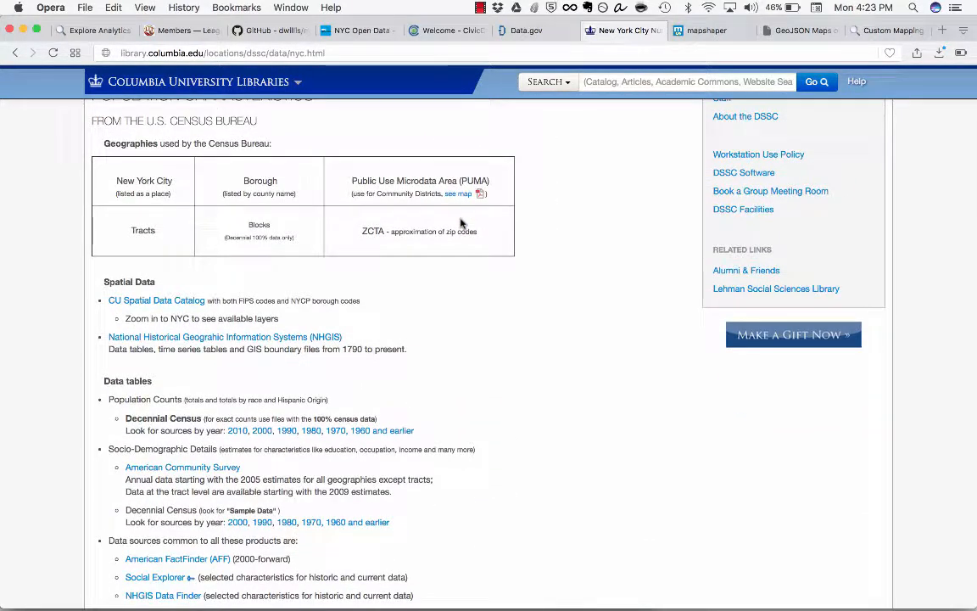
{"action": "scroll", "coordinate": [461, 223], "scroll_direction": "down", "scroll_amount": 1}
{"action": "scroll", "coordinate": [460, 223], "scroll_direction": "down", "scroll_amount": 5}
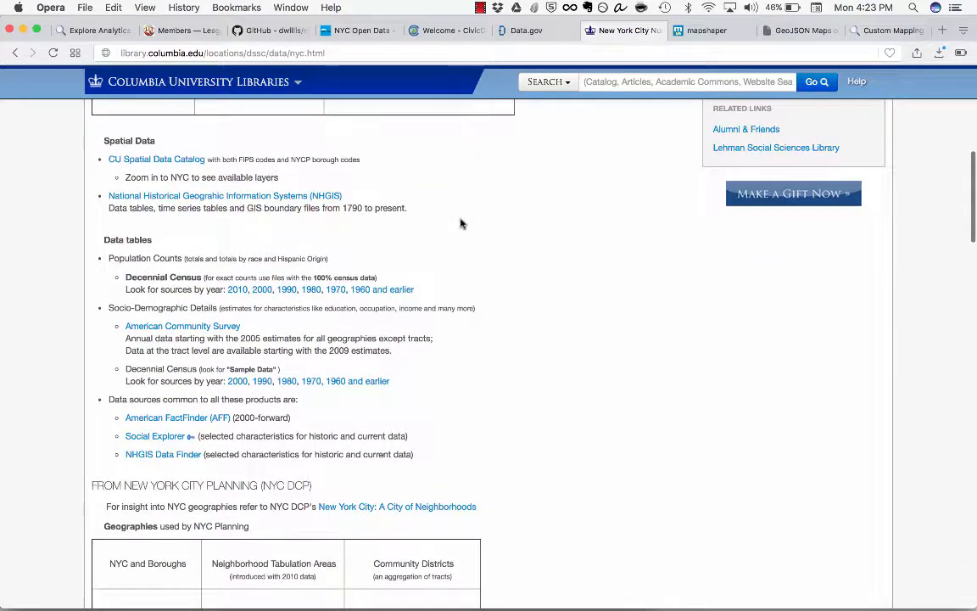
{"action": "scroll", "coordinate": [460, 223], "scroll_direction": "down", "scroll_amount": 3}
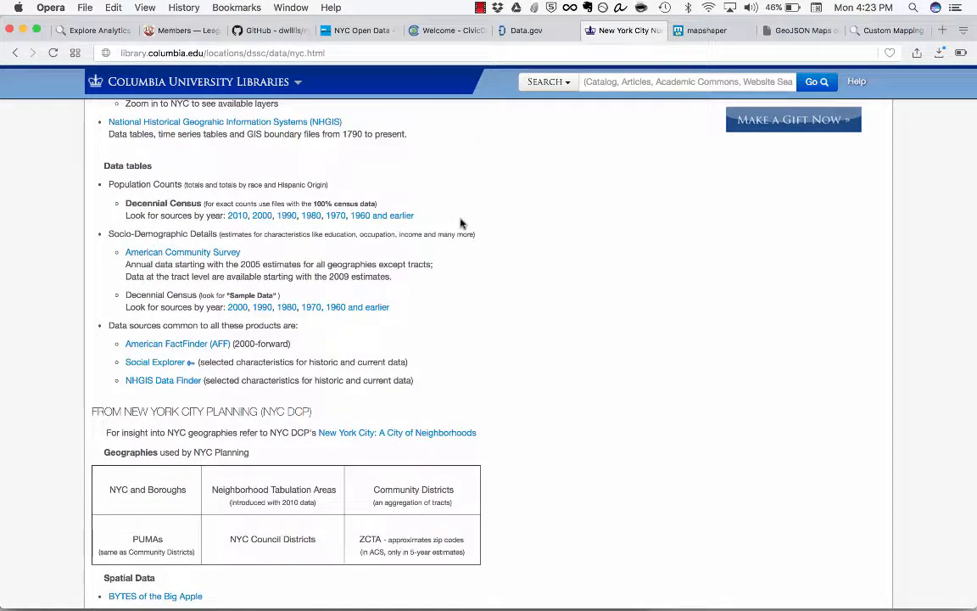
{"action": "scroll", "coordinate": [461, 223], "scroll_direction": "down", "scroll_amount": 3}
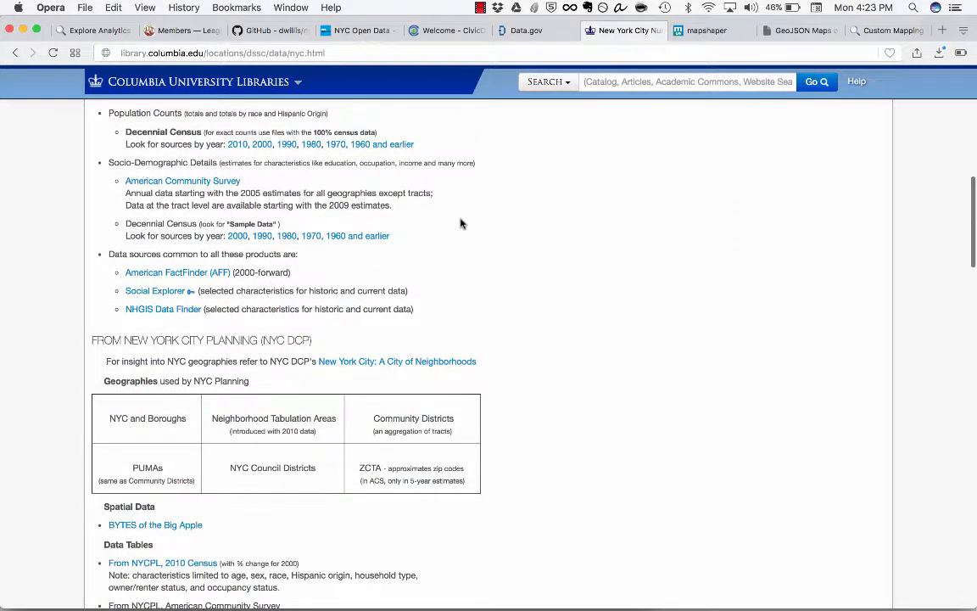
{"action": "scroll", "coordinate": [461, 223], "scroll_direction": "up", "scroll_amount": 12}
{"action": "scroll", "coordinate": [461, 223], "scroll_direction": "up", "scroll_amount": 10}
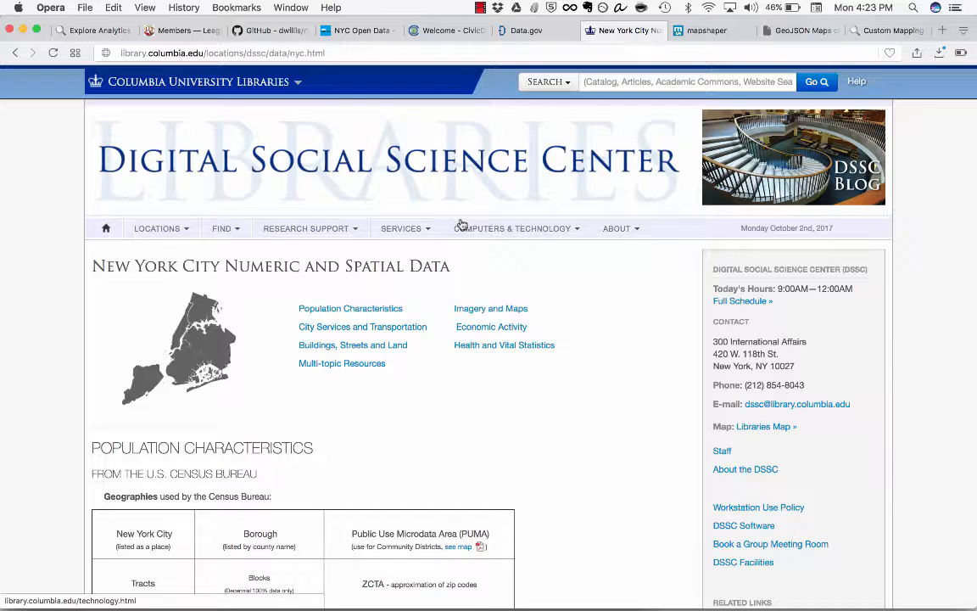
Step: Switch to mapshaper, select its web address, and simplify the New York State counties map to 1.4%
{"action": "left_click", "coordinate": [711, 34]}
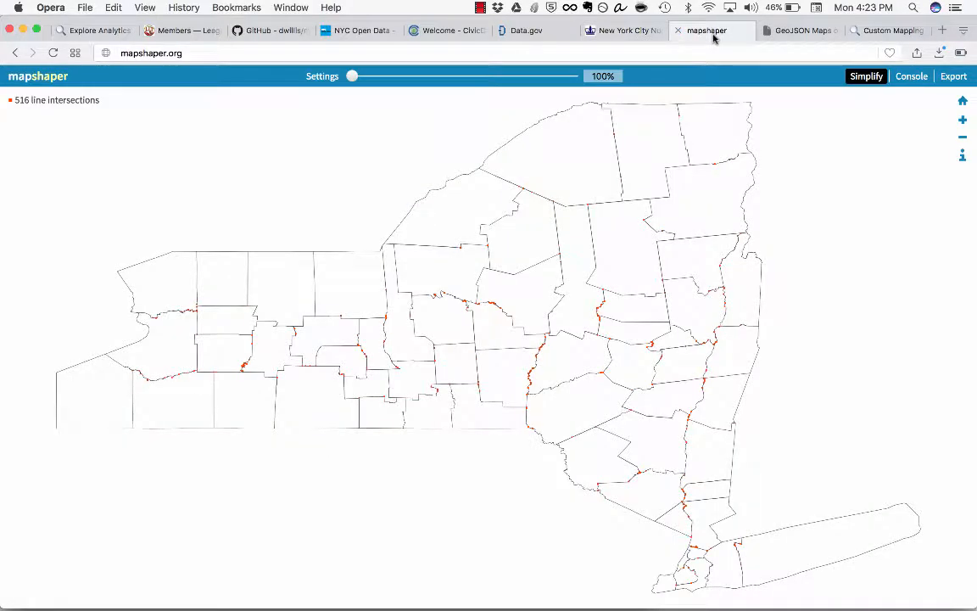
{"action": "left_click", "coordinate": [218, 54]}
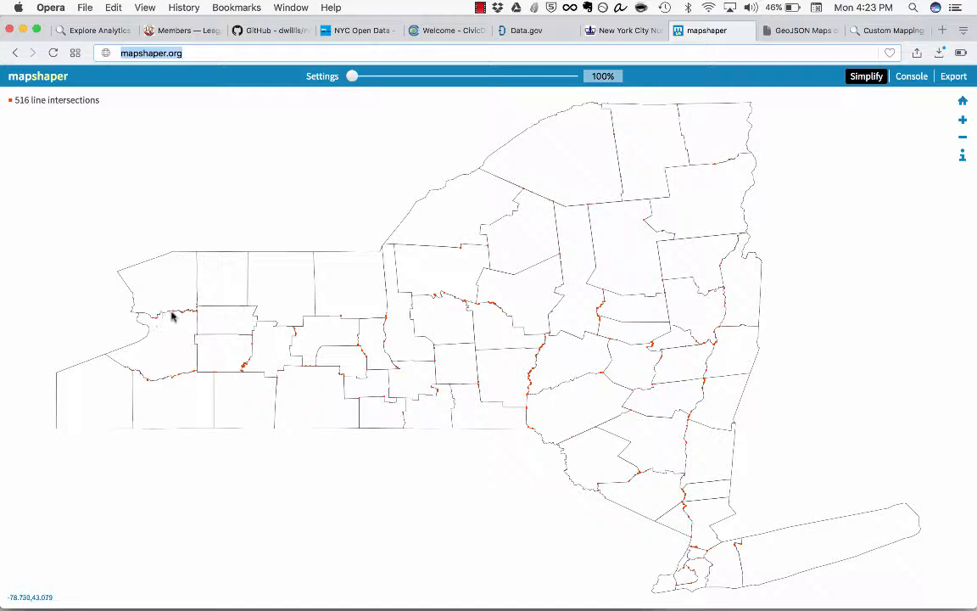
{"action": "left_click", "coordinate": [350, 77]}
{"action": "left_click_drag", "start_coordinate": [350, 77], "coordinate": [511, 82]}
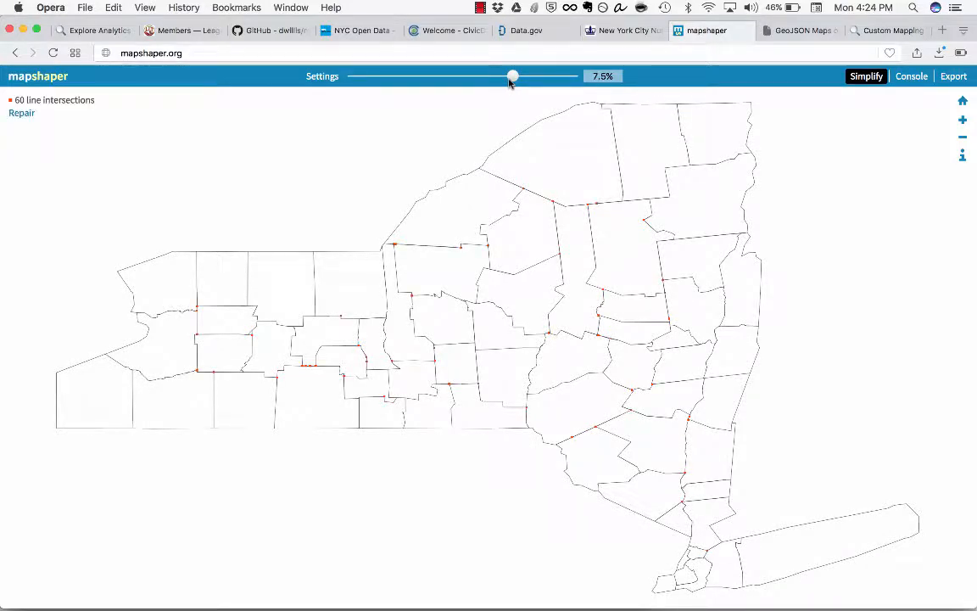
{"action": "left_click_drag", "start_coordinate": [511, 82], "coordinate": [546, 82]}
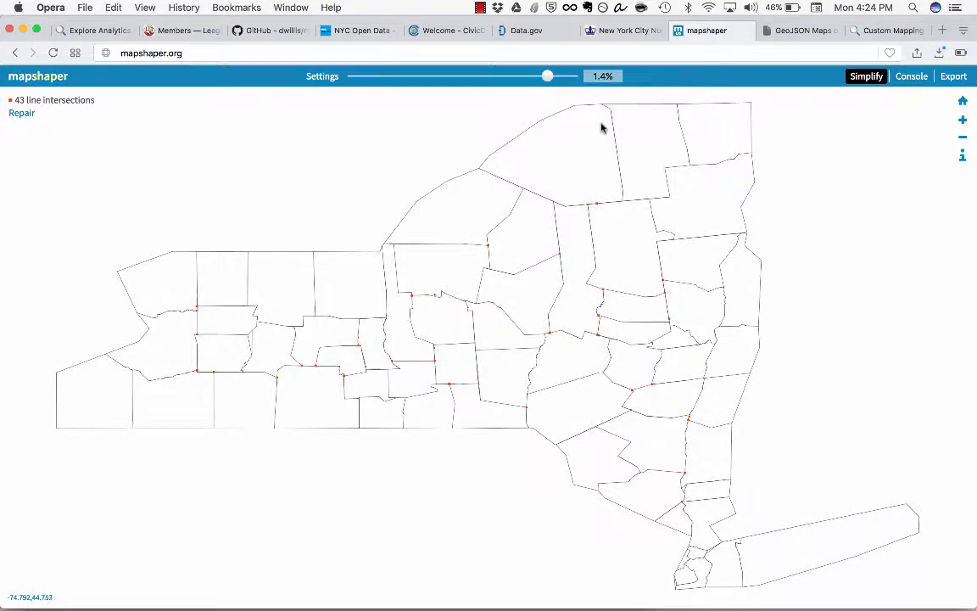
Step: Switch to the GeoJSON Maps site and select the United States and Canada on the world map for a custom low-resolution GeoJSON
{"action": "left_click", "coordinate": [801, 33]}
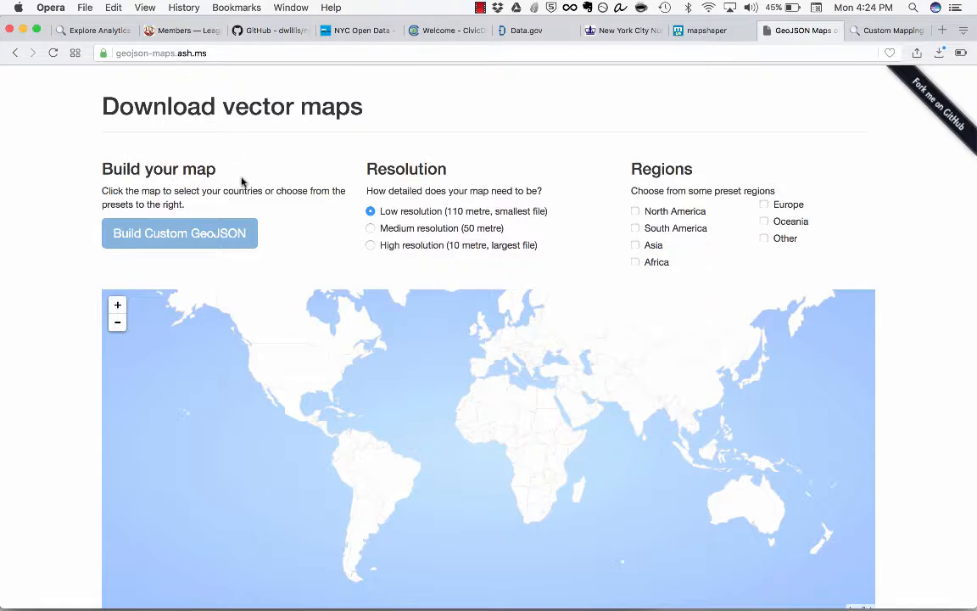
{"action": "scroll", "coordinate": [242, 182], "scroll_direction": "down", "scroll_amount": 2}
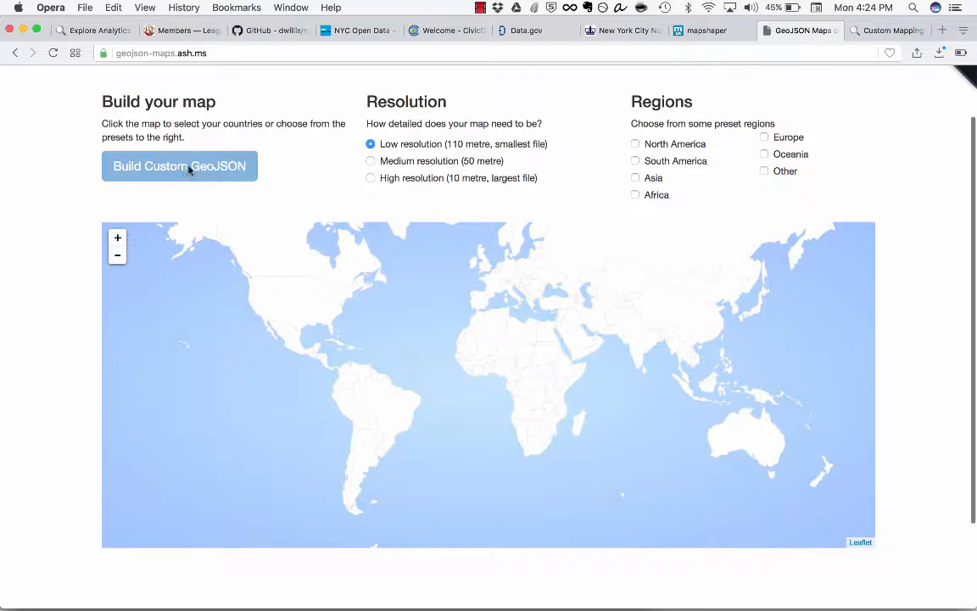
{"action": "left_click", "coordinate": [301, 320]}
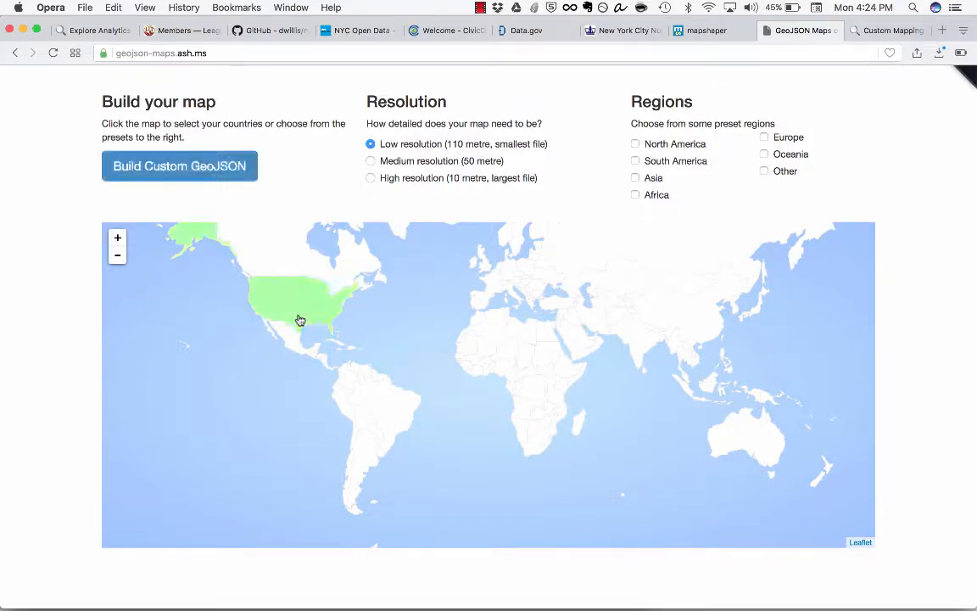
{"action": "left_click", "coordinate": [317, 266]}
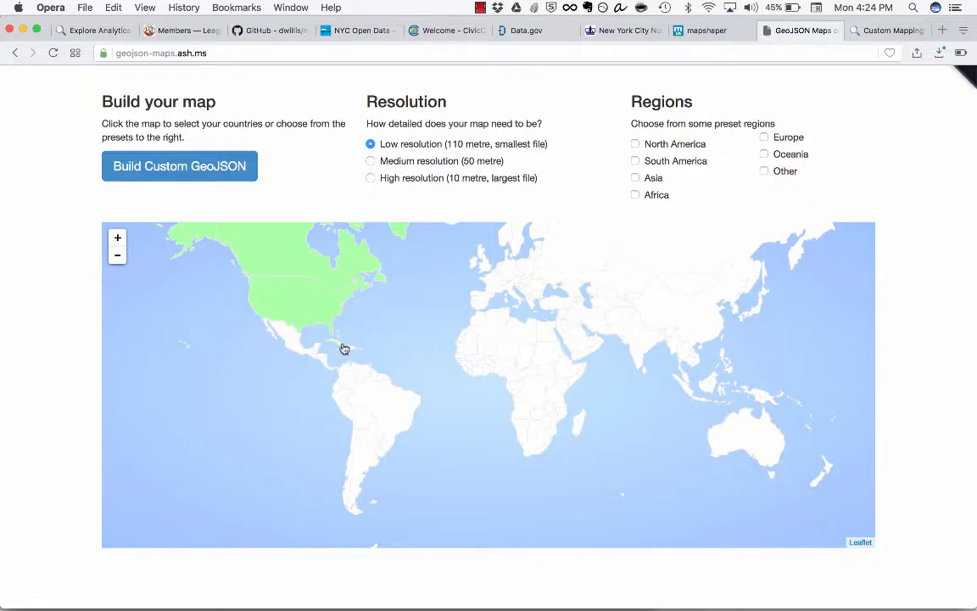
{"action": "scroll", "coordinate": [414, 217], "scroll_direction": "up", "scroll_amount": 2}
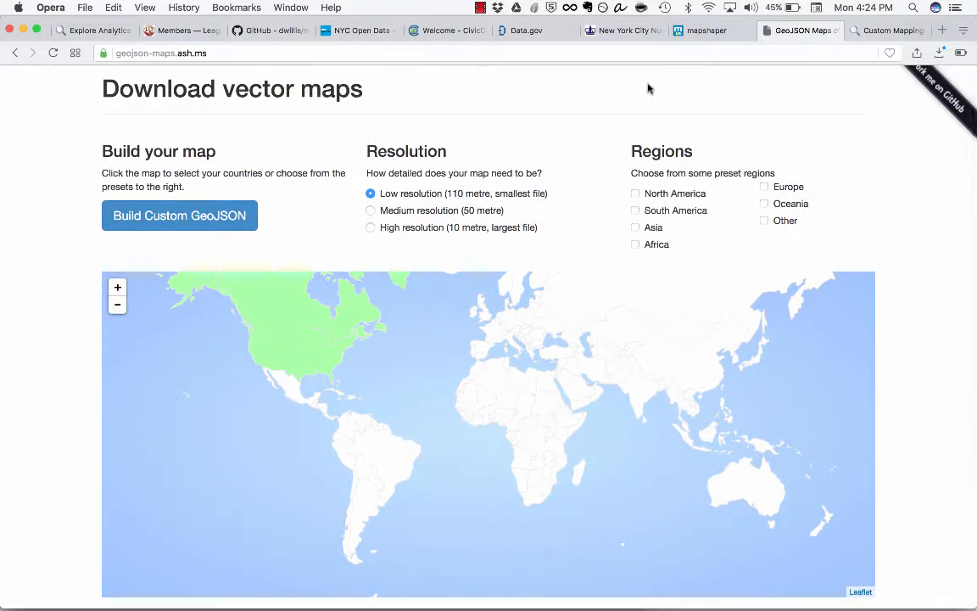
Step: Switch to the Custom Mapping resources post on the Explore Analytics support portal and look over its description and comments
{"action": "left_click", "coordinate": [891, 30]}
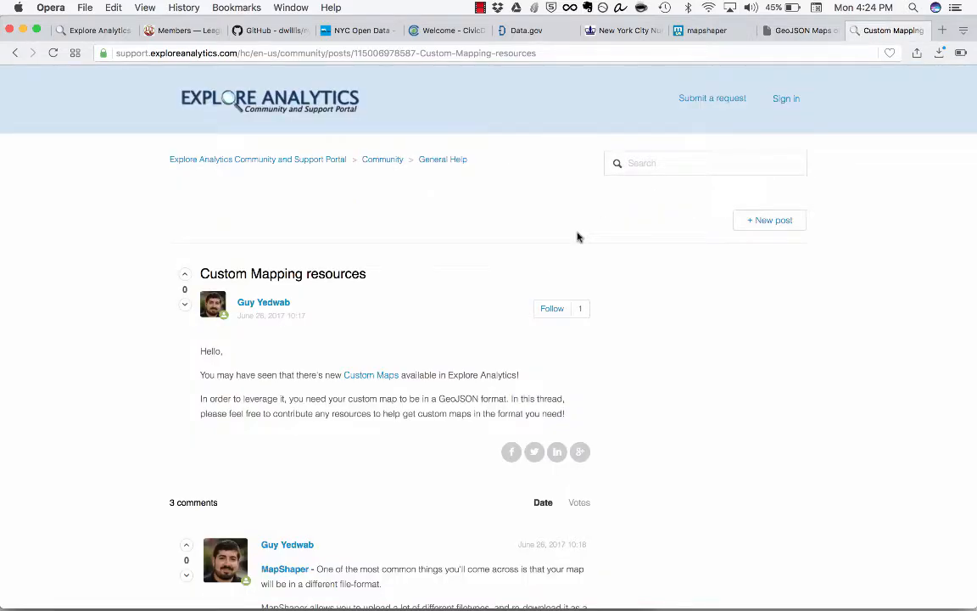
{"action": "scroll", "coordinate": [578, 237], "scroll_direction": "down", "scroll_amount": 10}
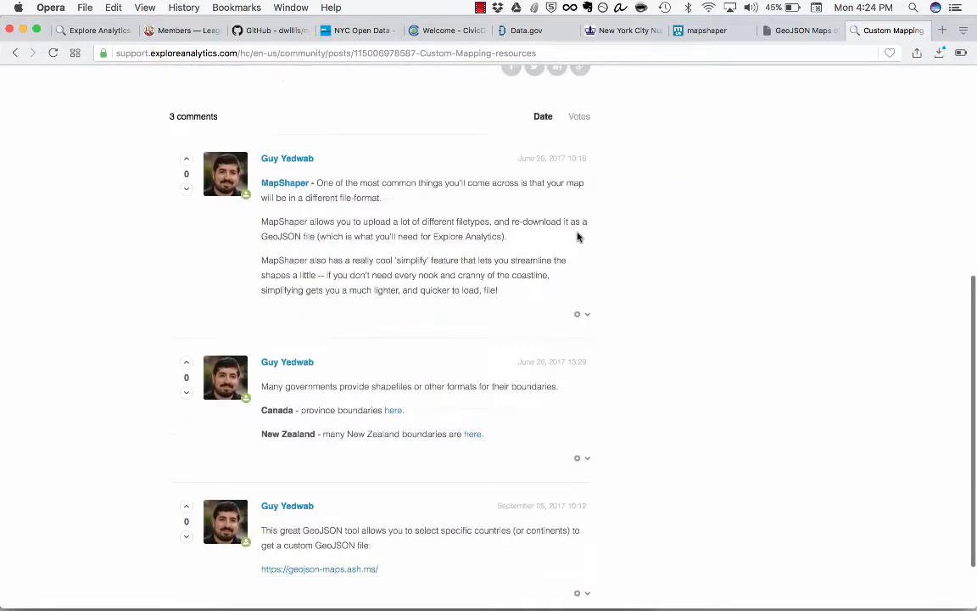
{"action": "scroll", "coordinate": [578, 238], "scroll_direction": "up", "scroll_amount": 8}
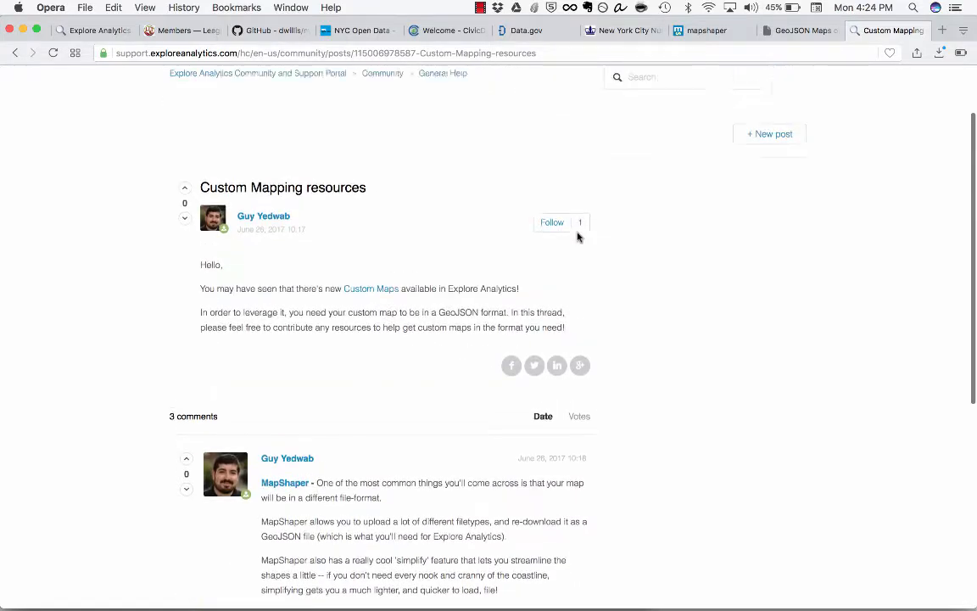
{"action": "scroll", "coordinate": [578, 237], "scroll_direction": "up", "scroll_amount": 2}
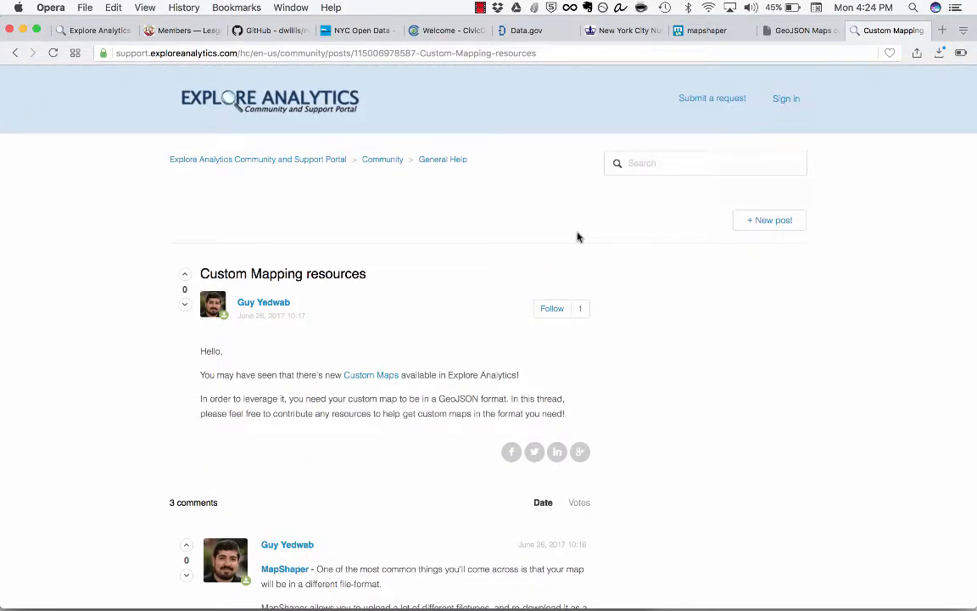